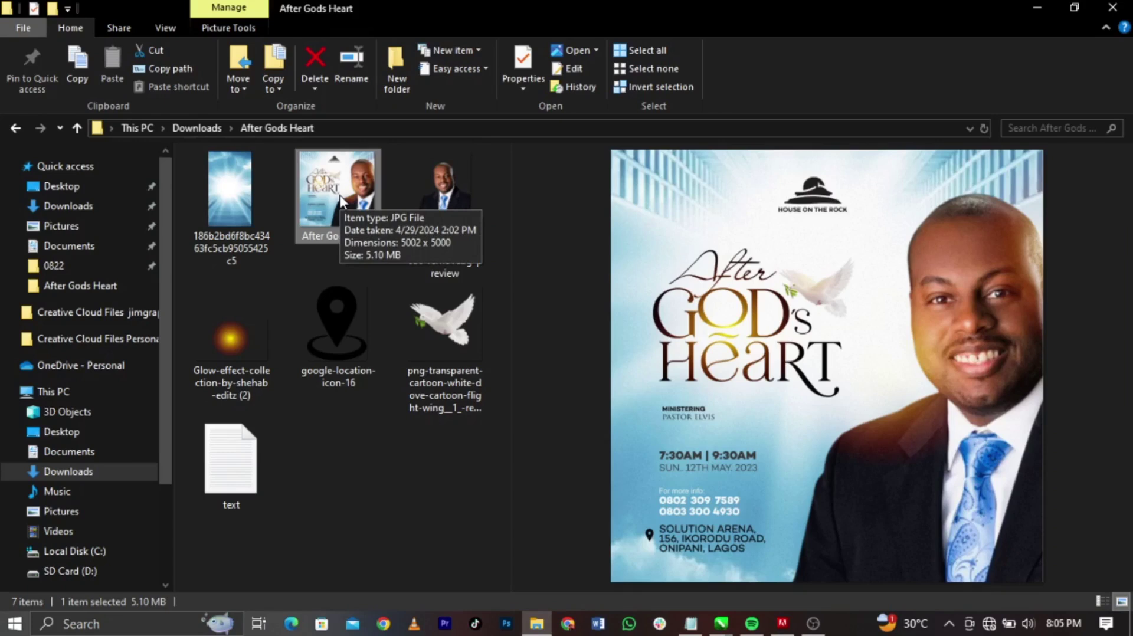
Step: Preview the sky background, portrait, glow effect, location icon and finished flyer images in the After Gods Heart folder
{"action": "left_click", "coordinate": [266, 207]}
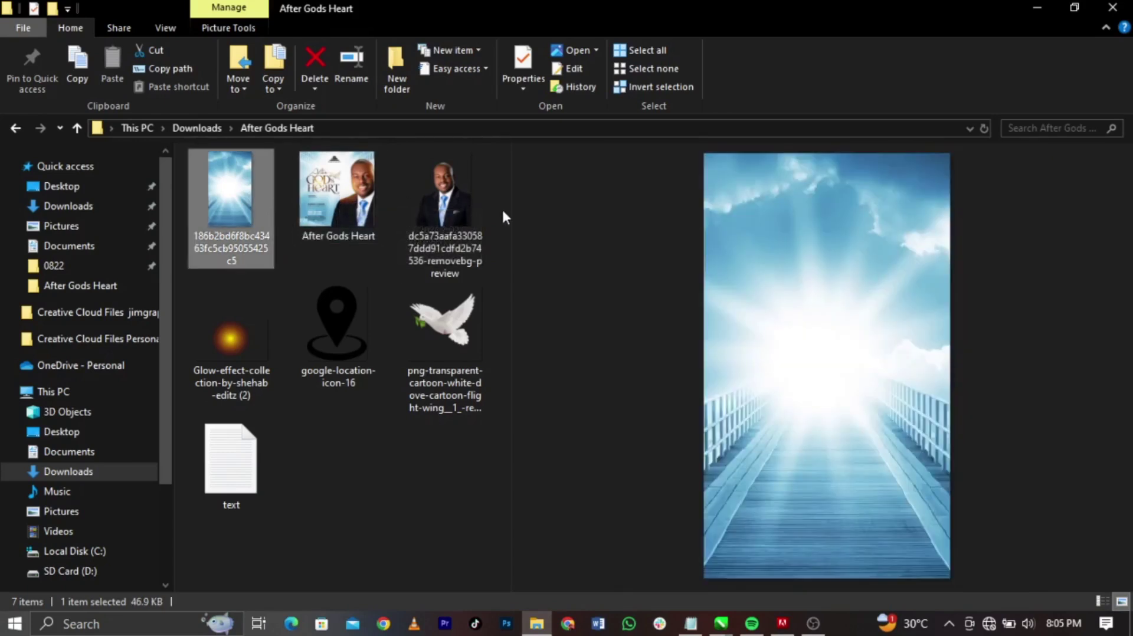
{"action": "left_click", "coordinate": [456, 201]}
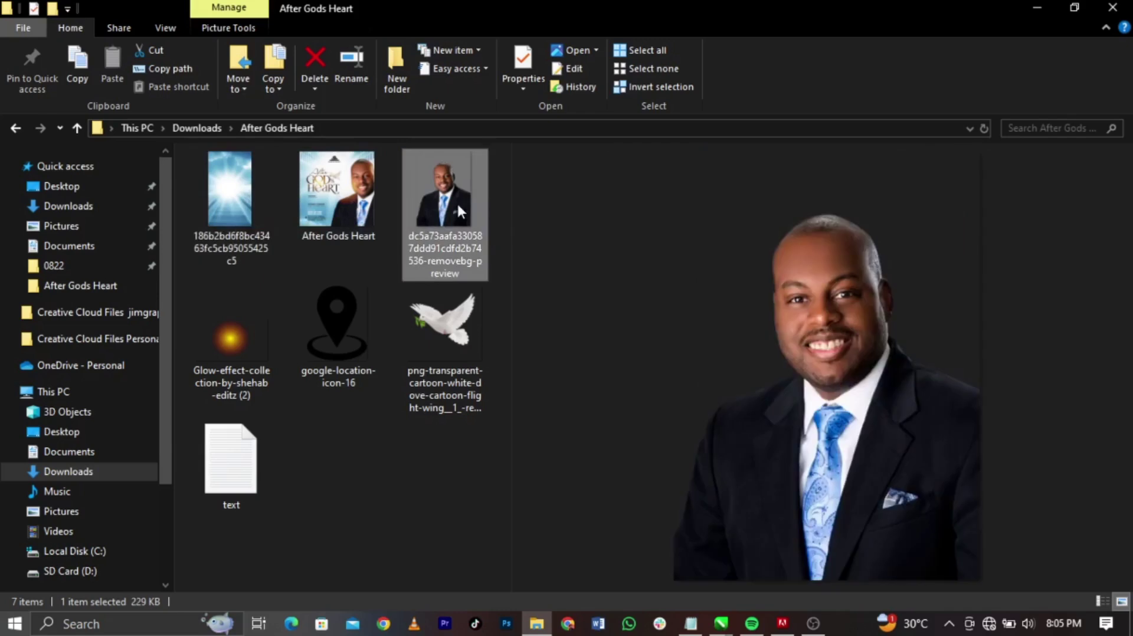
{"action": "left_click", "coordinate": [260, 176]}
{"action": "left_click", "coordinate": [328, 289]}
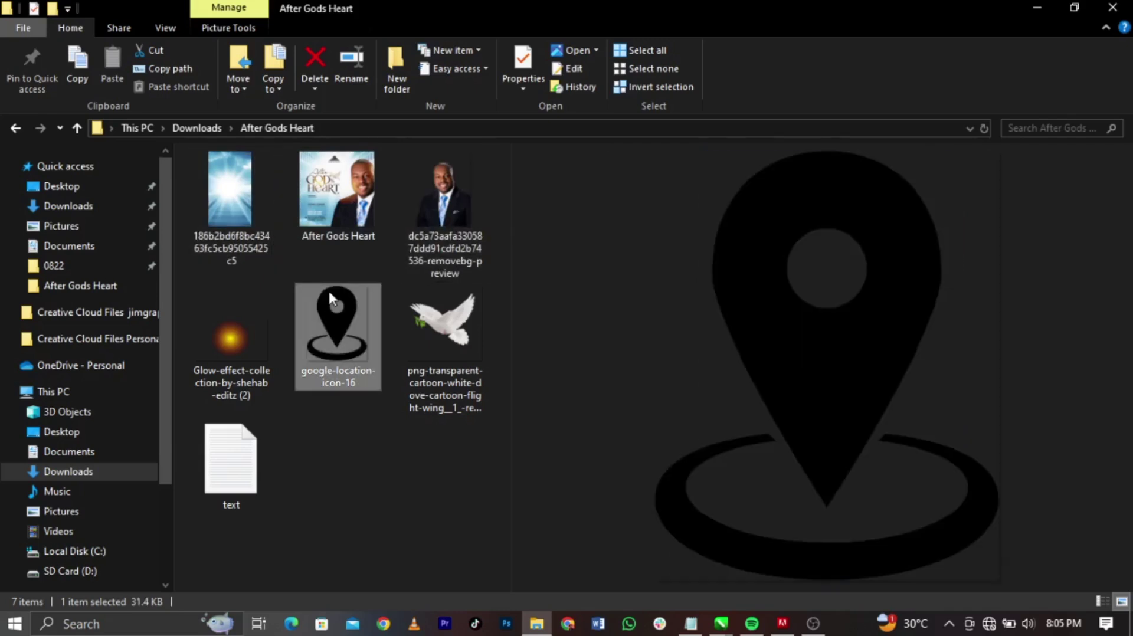
{"action": "left_click", "coordinate": [258, 324]}
{"action": "left_click", "coordinate": [328, 212]}
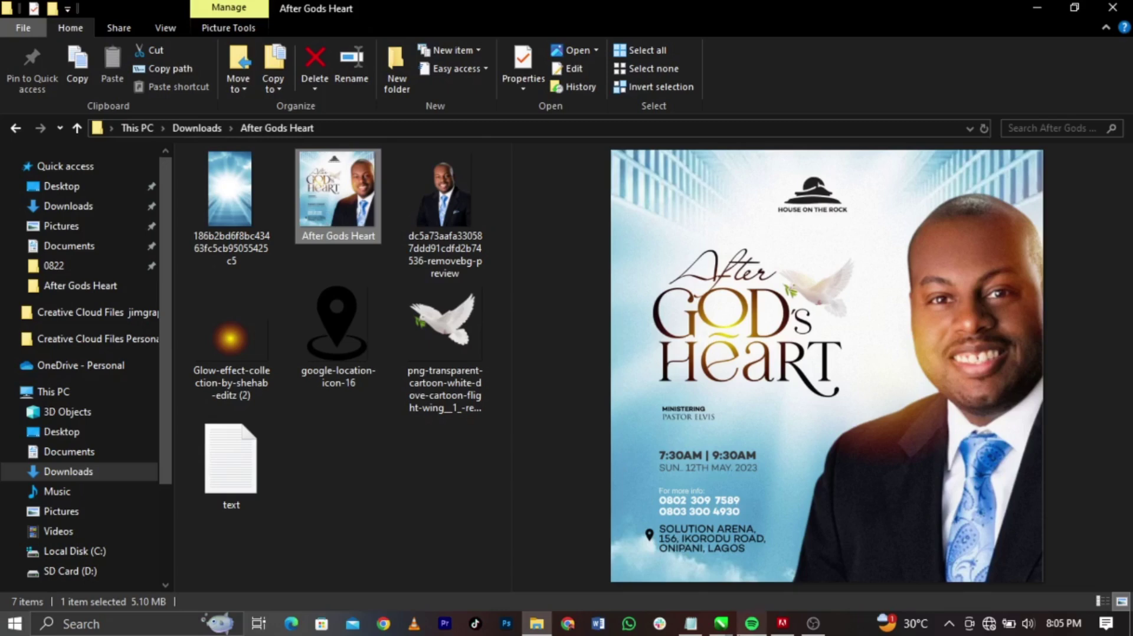
Step: Switch to the blank CorelDRAW document and set its page size to 10 × 10 inches, fitted to the view
{"action": "mouse_move", "coordinate": [721, 629]}
{"action": "left_click", "coordinate": [762, 531]}
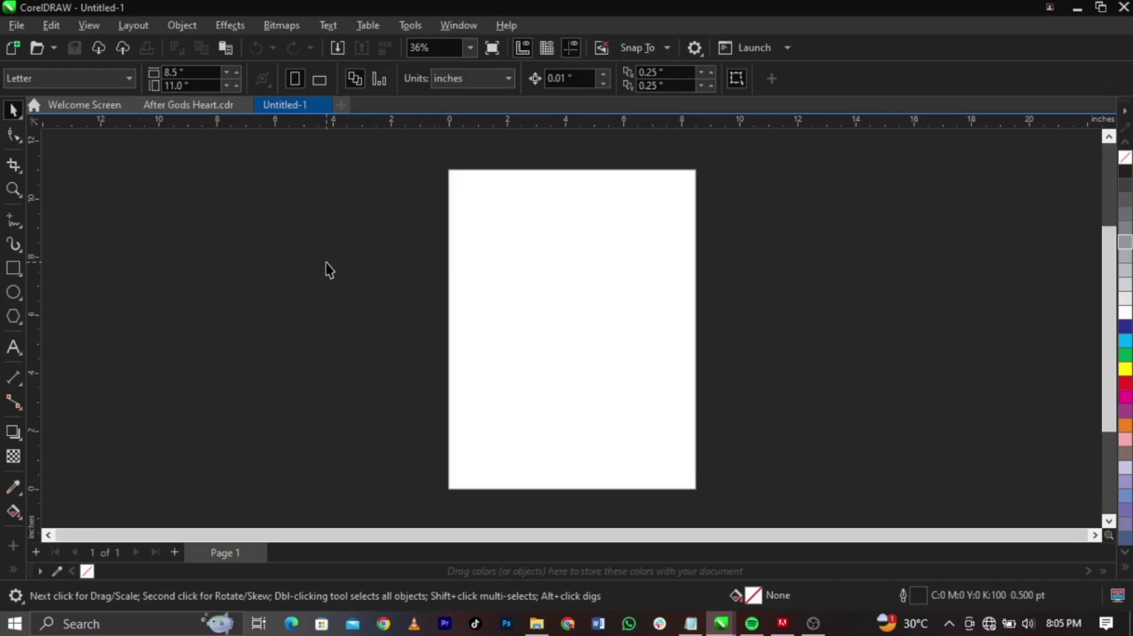
{"action": "left_click", "coordinate": [491, 83]}
{"action": "left_click", "coordinate": [493, 88]}
{"action": "left_click", "coordinate": [180, 85]}
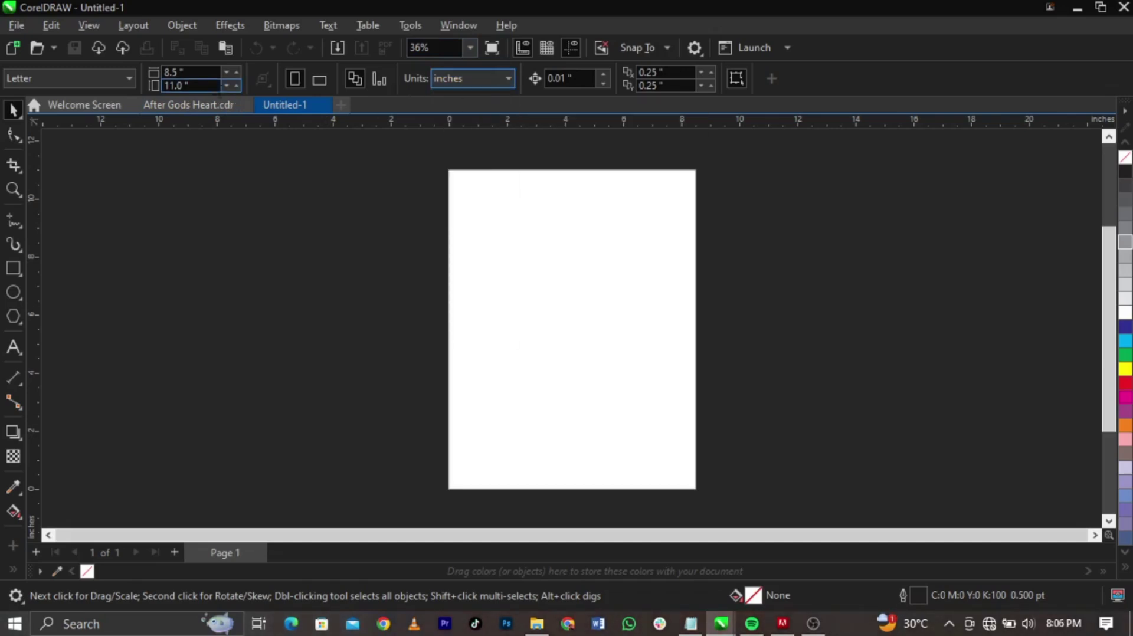
{"action": "double_click", "coordinate": [180, 72]}
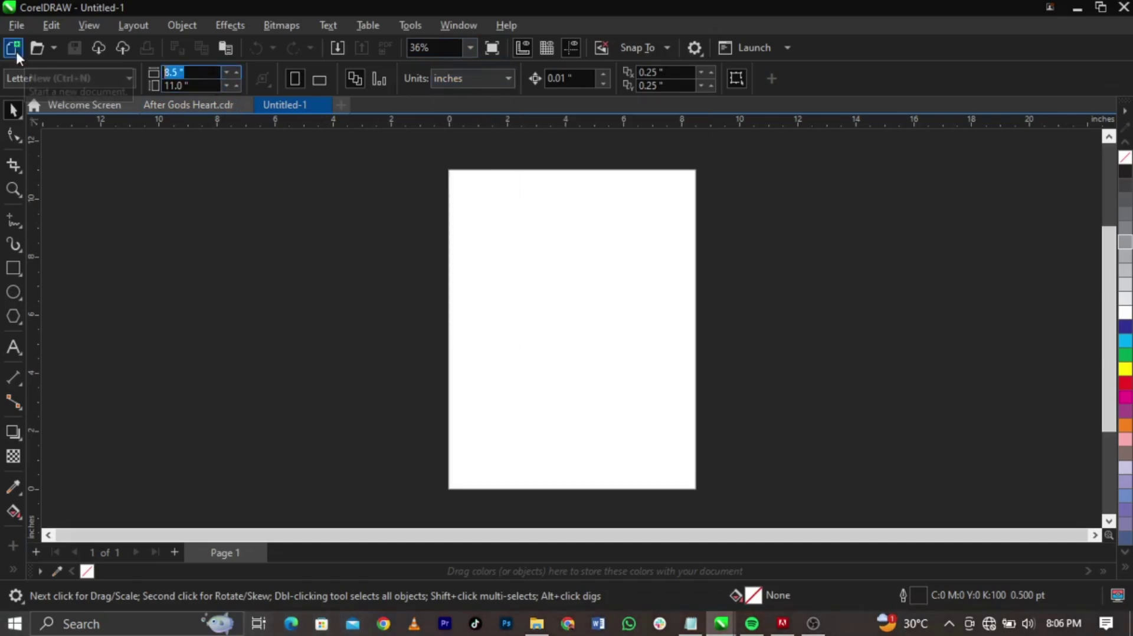
{"action": "type", "text": "10"}
{"action": "key", "text": "Tab"}
{"action": "type", "text": "10"}
{"action": "key", "text": "Return"}
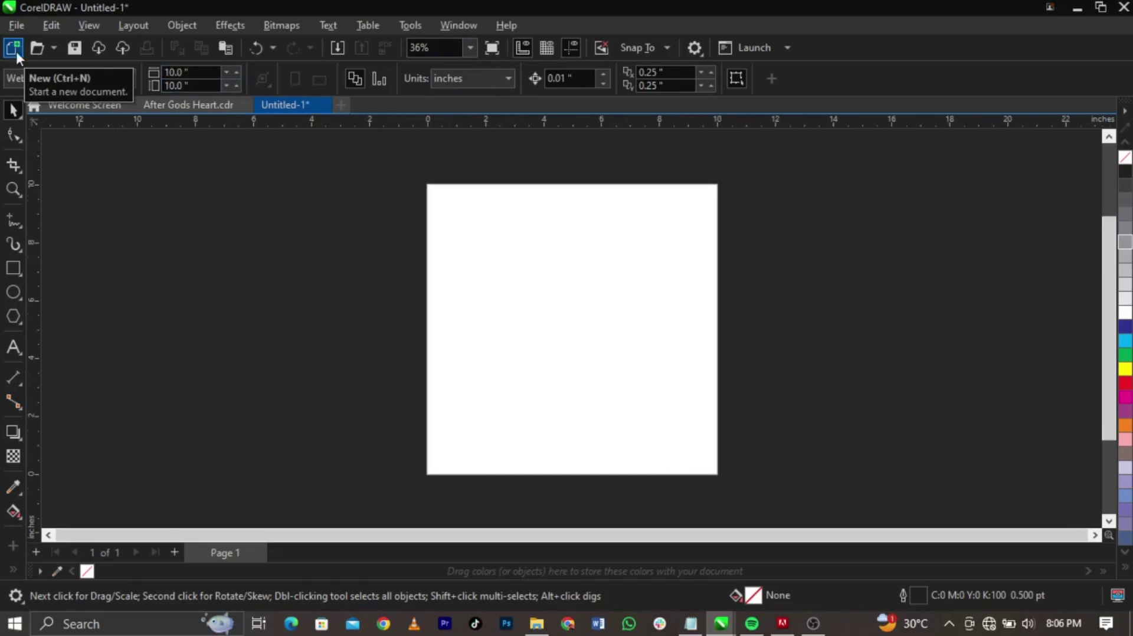
{"action": "key", "text": "shift+F4"}
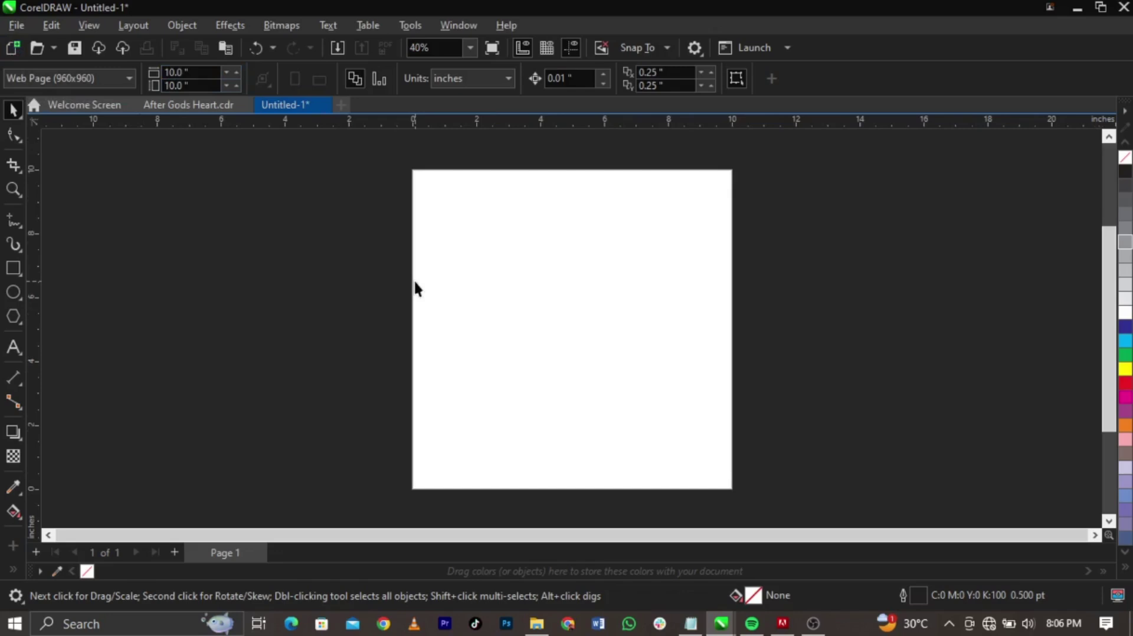
Step: Create a page-sized rectangle, centre it on the page and remove its outline
{"action": "double_click", "coordinate": [13, 275]}
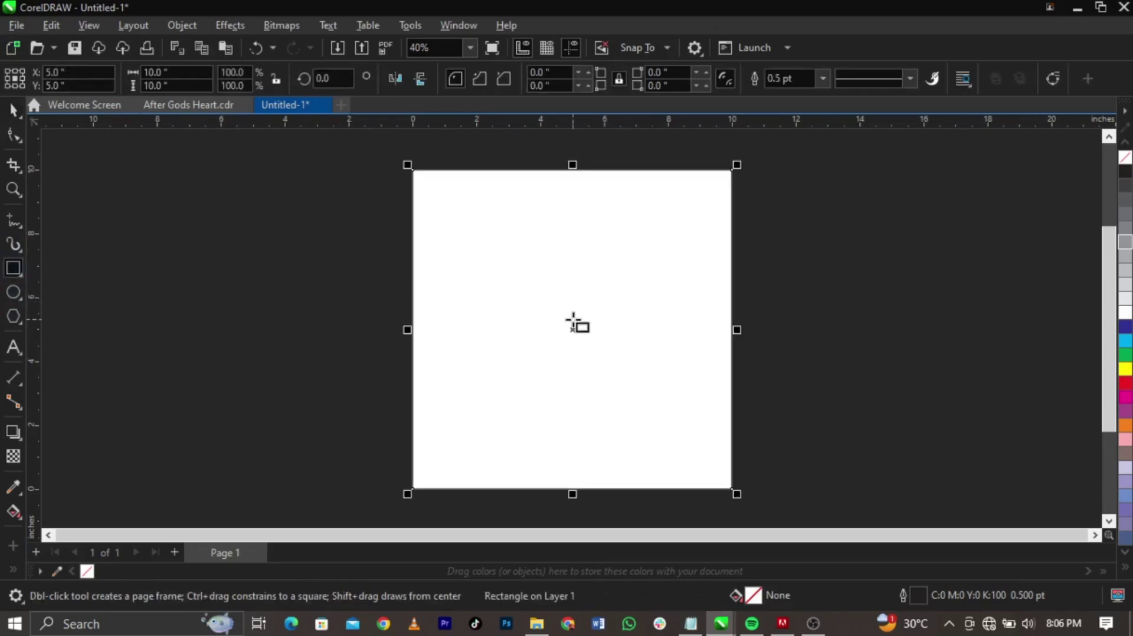
{"action": "key", "text": "space"}
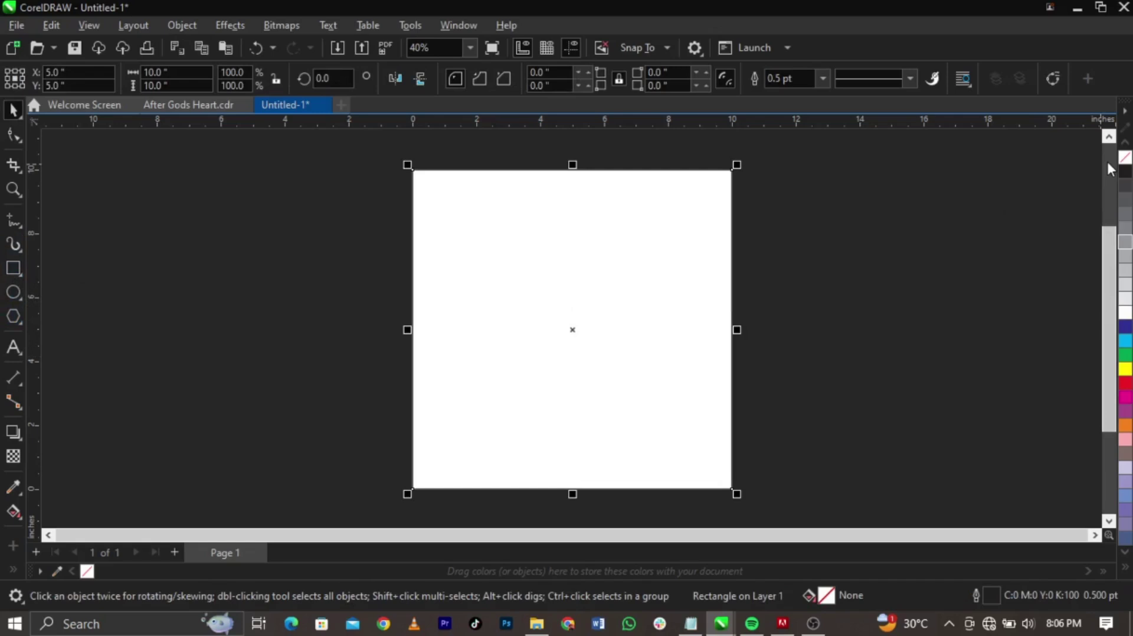
{"action": "left_click_drag", "start_coordinate": [695, 285], "coordinate": [686, 346]}
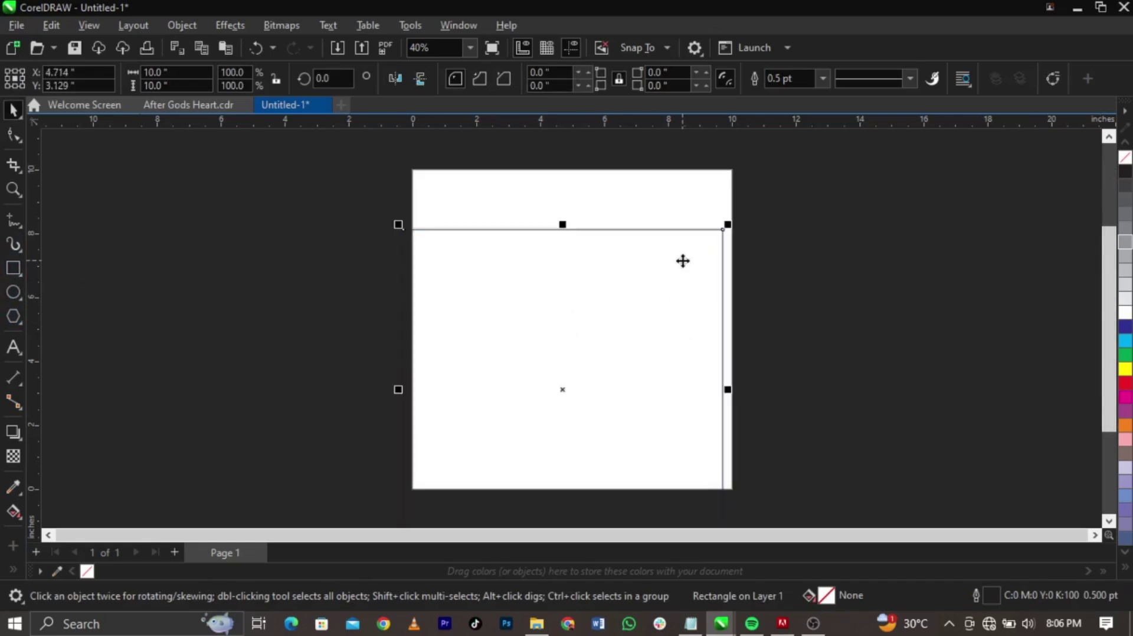
{"action": "key", "text": "p"}
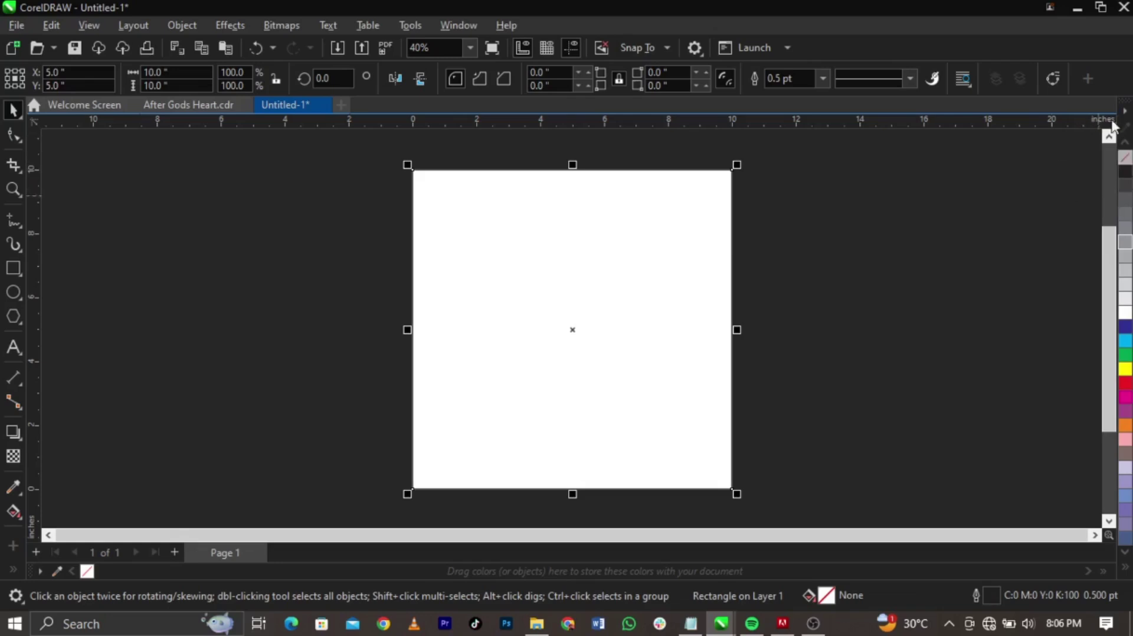
{"action": "right_click", "coordinate": [1125, 165]}
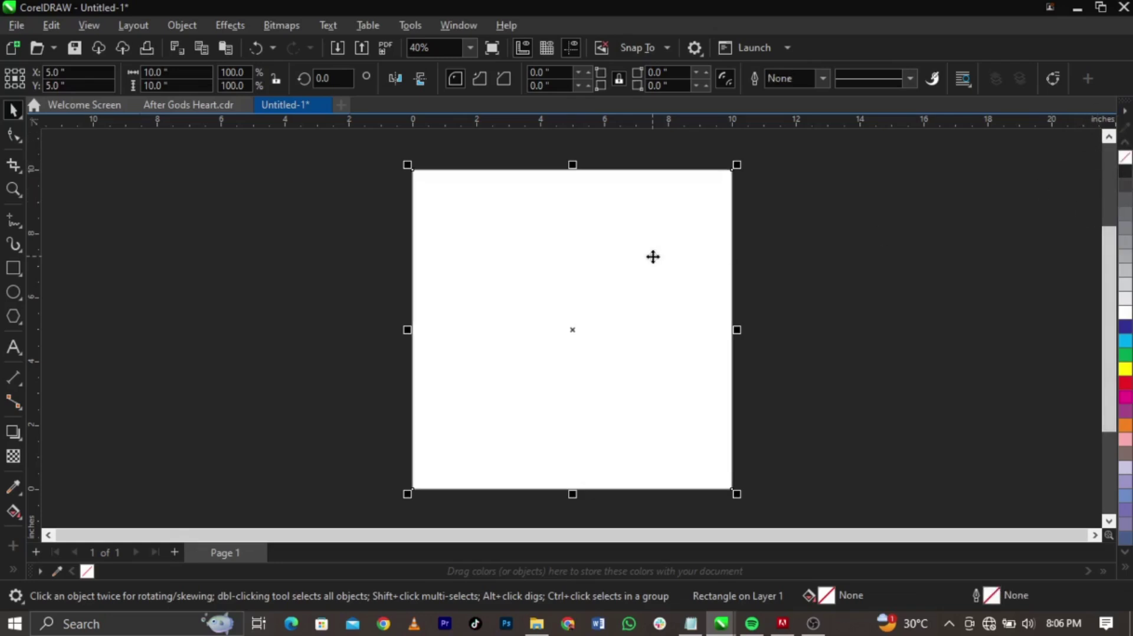
{"action": "left_click_drag", "start_coordinate": [653, 257], "coordinate": [619, 299]}
{"action": "left_click", "coordinate": [189, 202]}
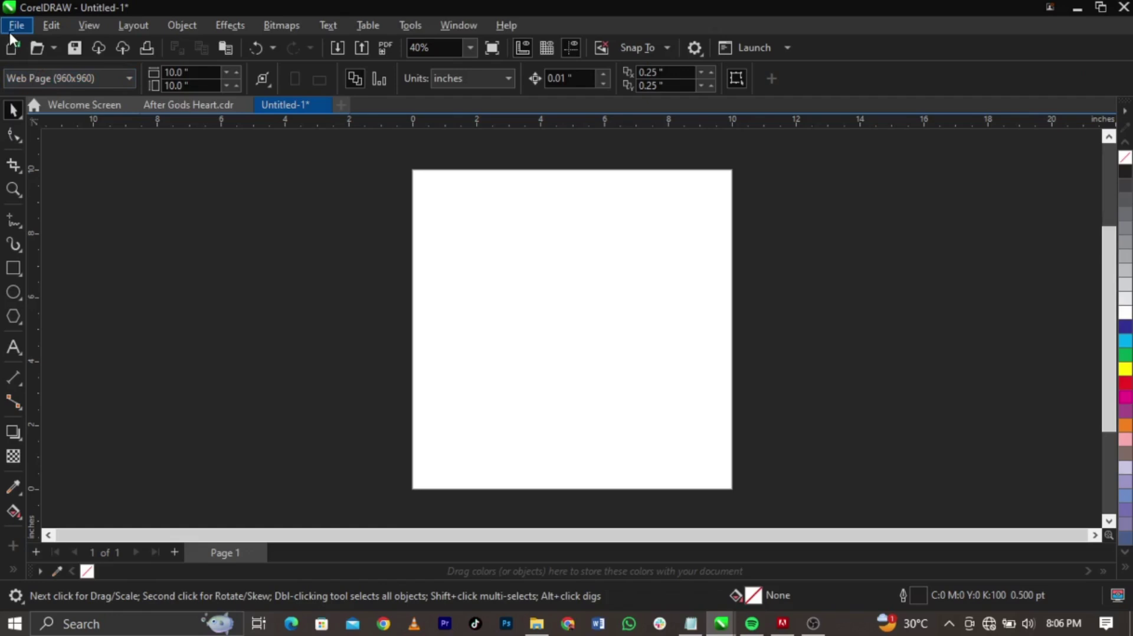
Step: Import the sky background, cut-out portrait, glow effect, location icon and white dove images from the After Gods Heart folder in Downloads
{"action": "left_click", "coordinate": [9, 30]}
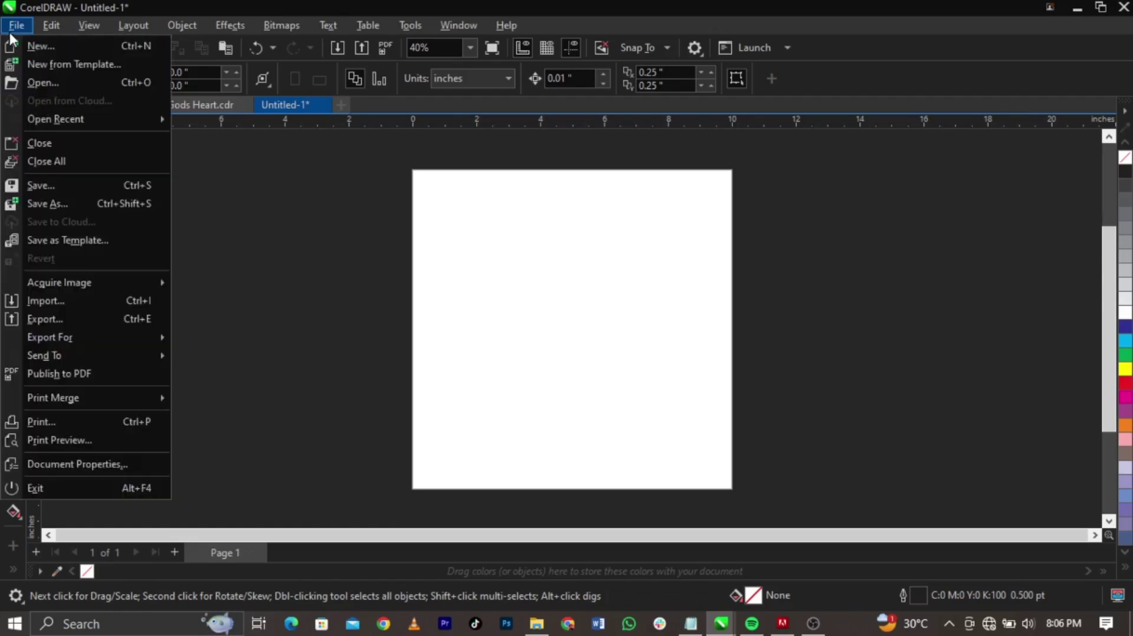
{"action": "left_click", "coordinate": [61, 294]}
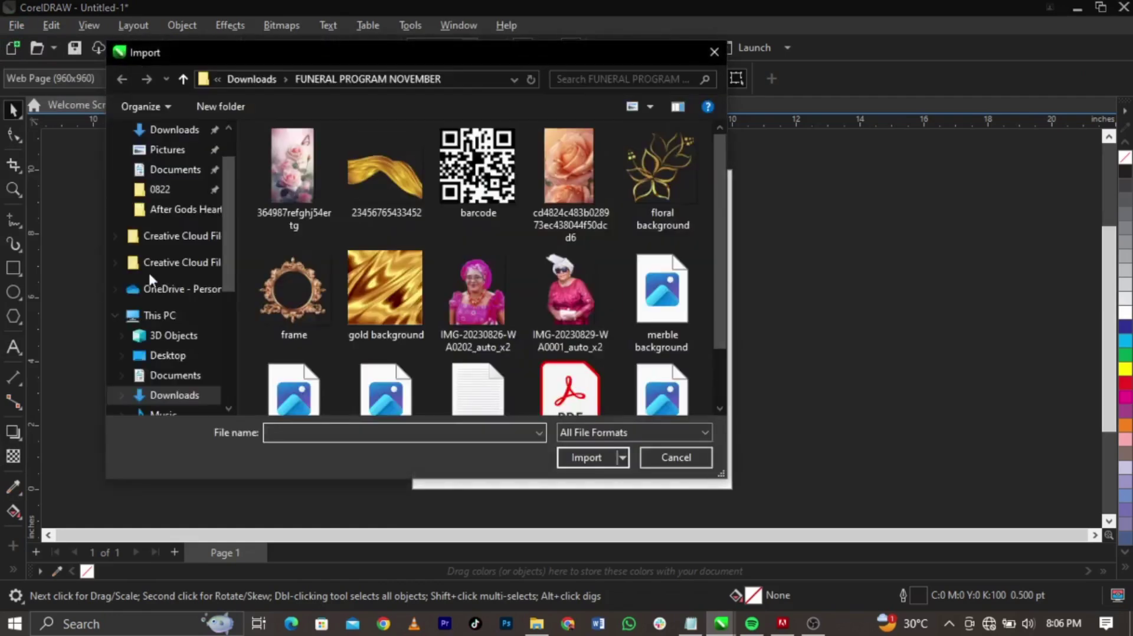
{"action": "left_click", "coordinate": [172, 394]}
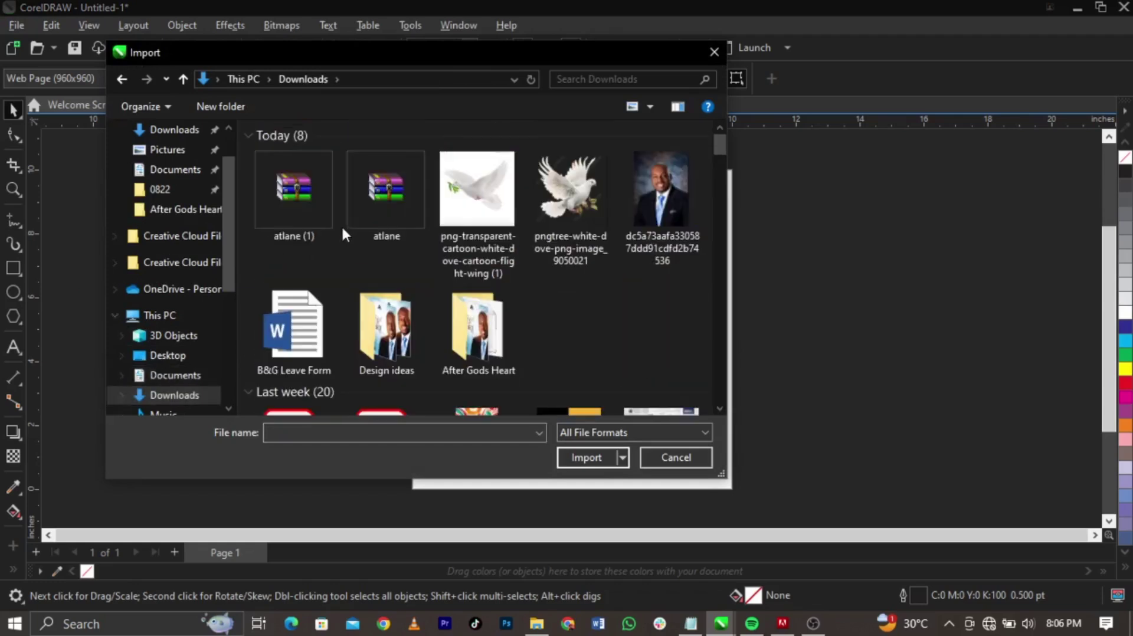
{"action": "left_click_drag", "start_coordinate": [717, 146], "coordinate": [717, 148]}
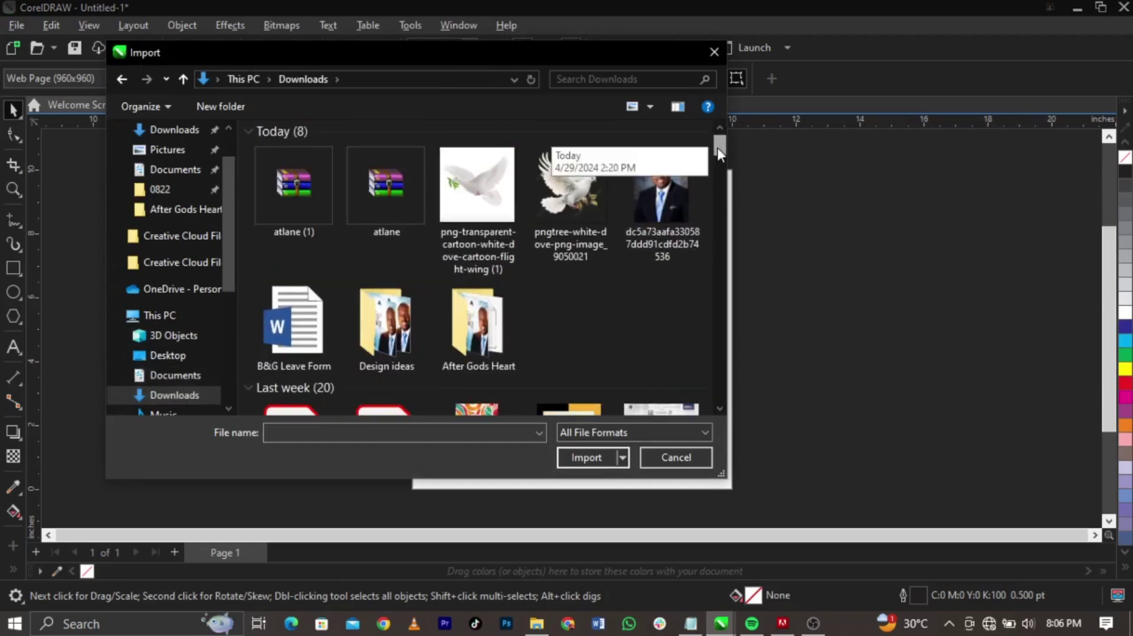
{"action": "double_click", "coordinate": [497, 329]}
{"action": "left_click", "coordinate": [292, 184]}
{"action": "left_click", "coordinate": [474, 192], "text": "ctrl"}
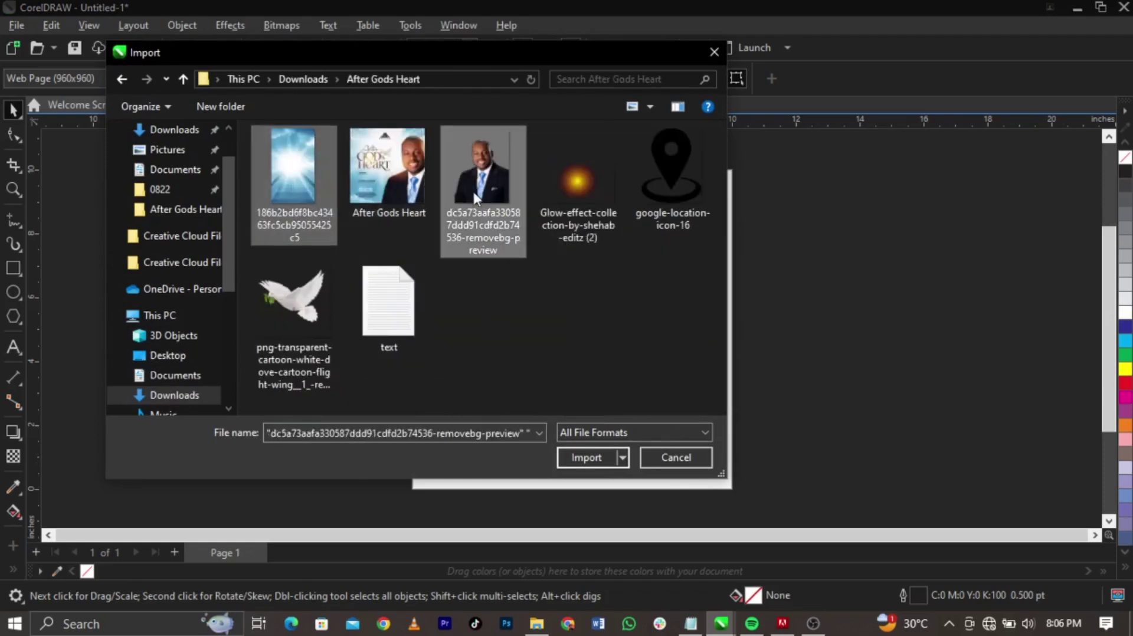
{"action": "left_click", "coordinate": [538, 194], "text": "ctrl"}
{"action": "left_click", "coordinate": [667, 181], "text": "ctrl"}
{"action": "left_click", "coordinate": [331, 355], "text": "ctrl"}
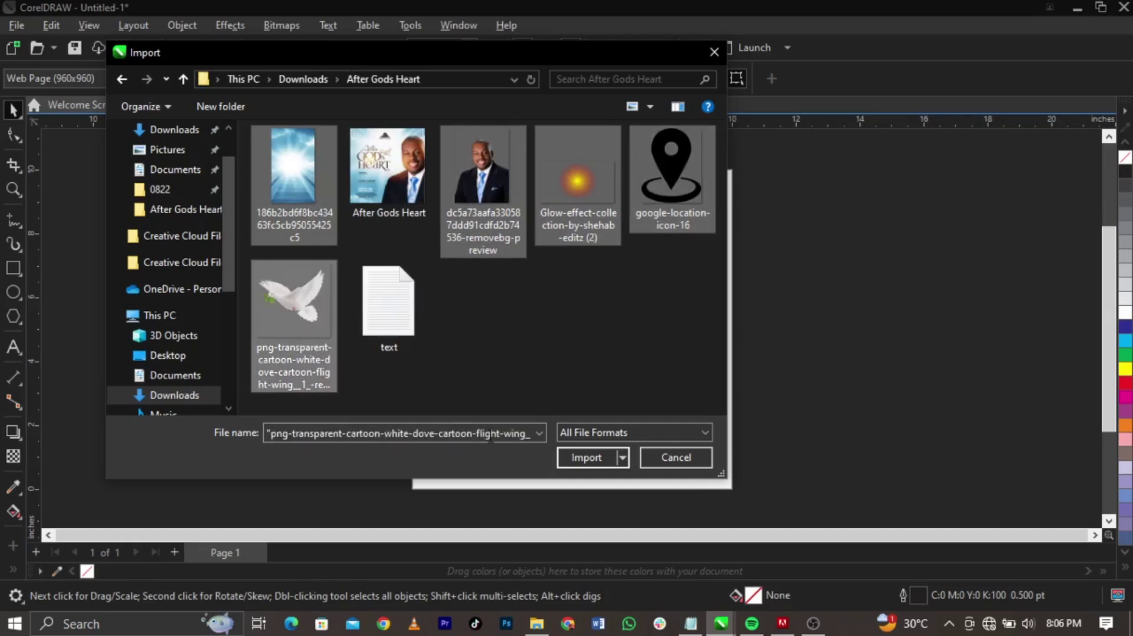
{"action": "left_click", "coordinate": [567, 456]}
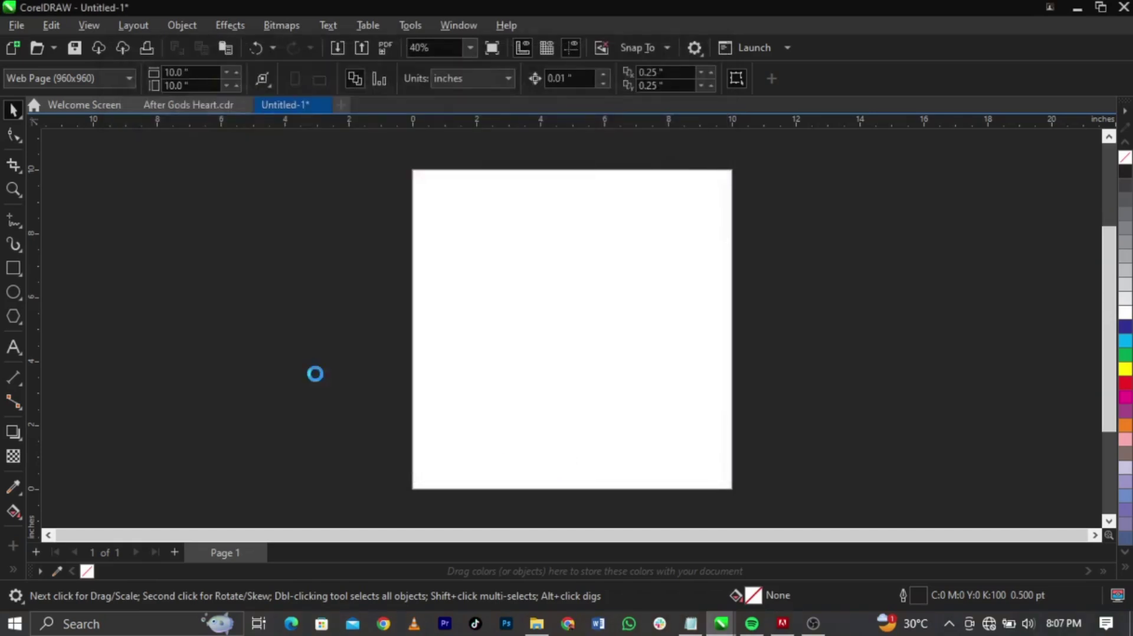
Step: Place the five imported images in the empty area to the left of the page, with the dove about 1.3 inches wide
{"action": "left_click", "coordinate": [78, 233]}
{"action": "left_click", "coordinate": [151, 250]}
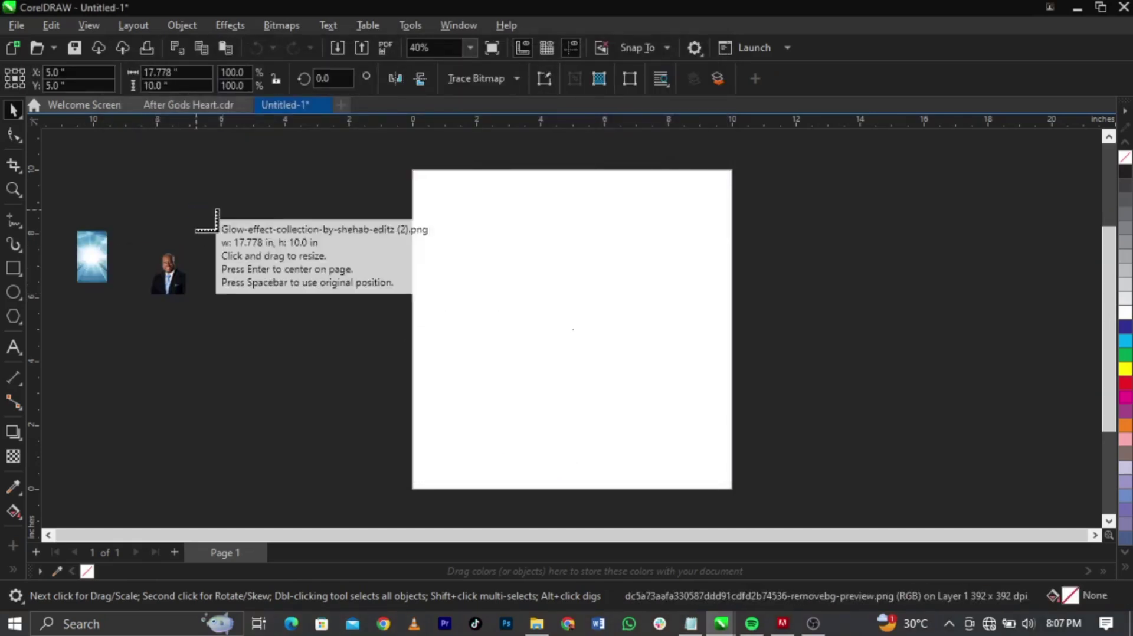
{"action": "left_click", "coordinate": [215, 214]}
{"action": "left_click", "coordinate": [243, 276]}
{"action": "left_click", "coordinate": [278, 240]}
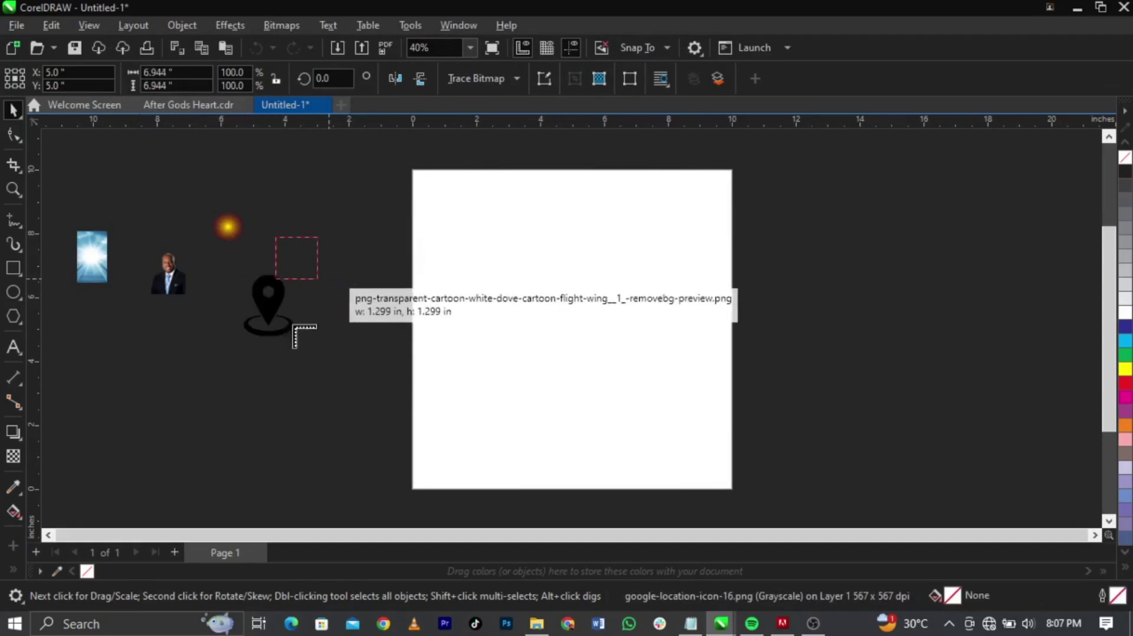
{"action": "left_click", "coordinate": [286, 348]}
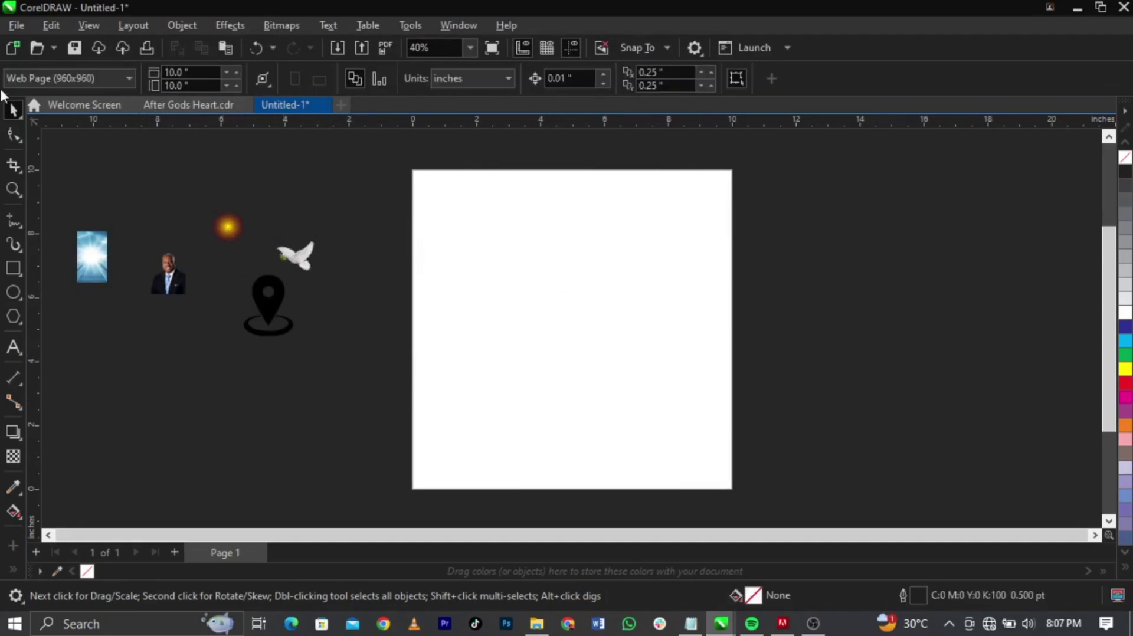
Step: Import the logo image from the Church flyer Design folder and place it about 2.8 × 1.7 inches below the portrait, outside the page
{"action": "left_click", "coordinate": [11, 30]}
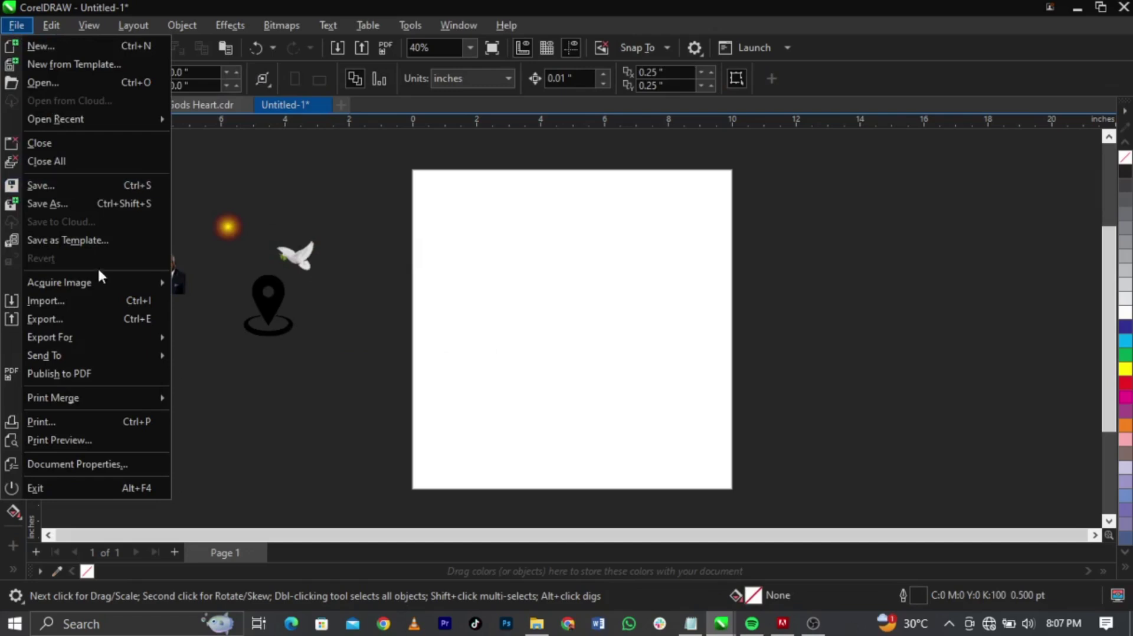
{"action": "left_click", "coordinate": [87, 300]}
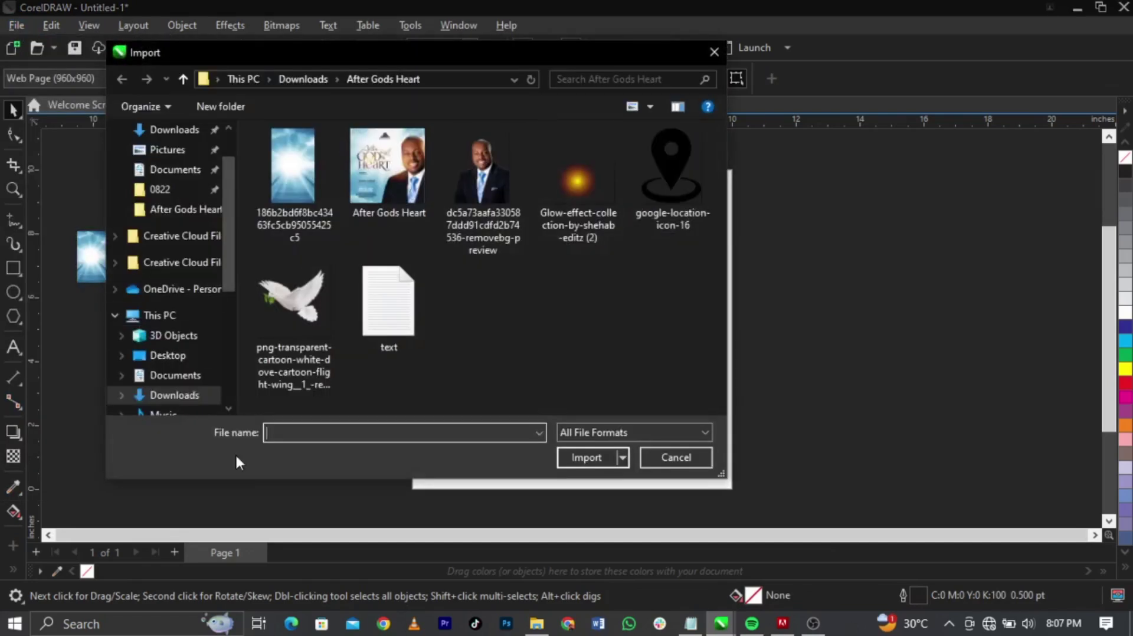
{"action": "left_click", "coordinate": [172, 396]}
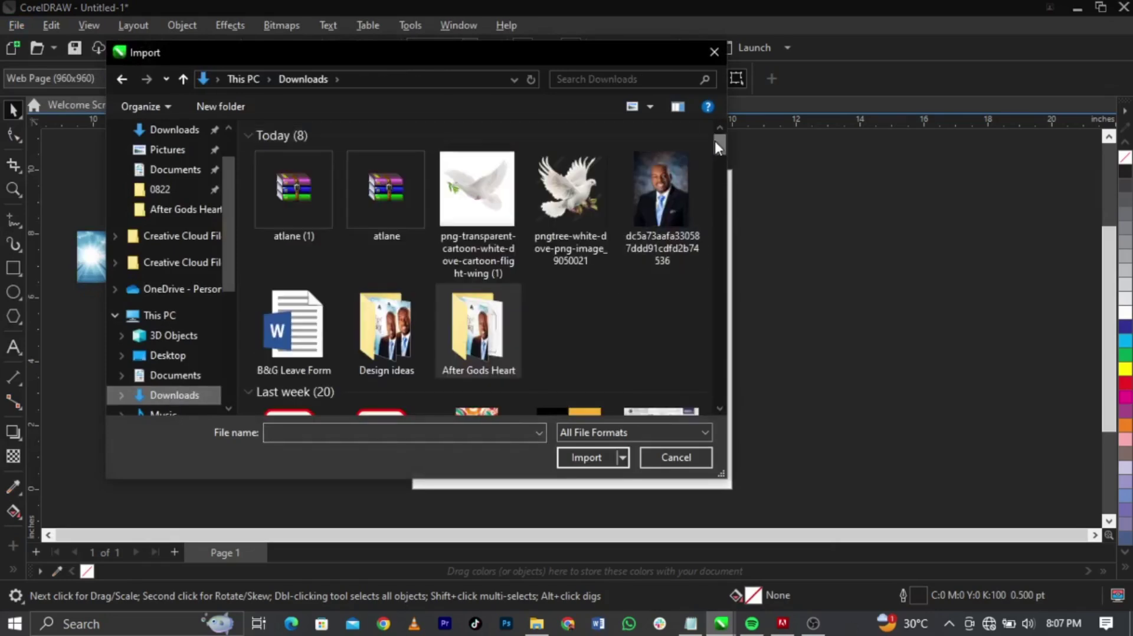
{"action": "left_click_drag", "start_coordinate": [719, 141], "coordinate": [731, 397]}
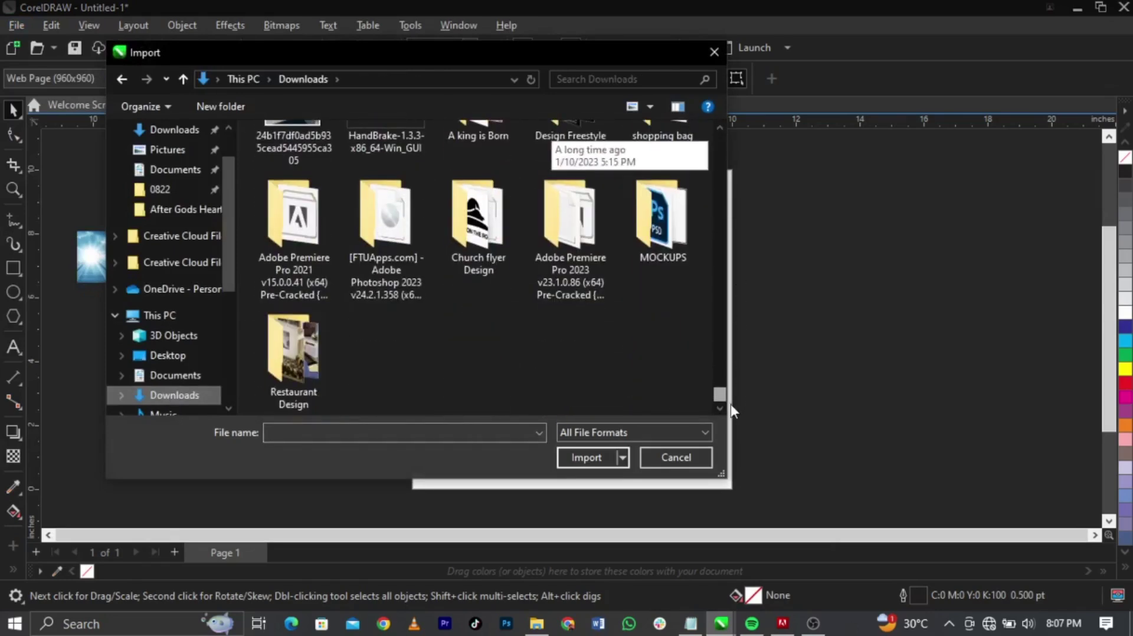
{"action": "double_click", "coordinate": [472, 236]}
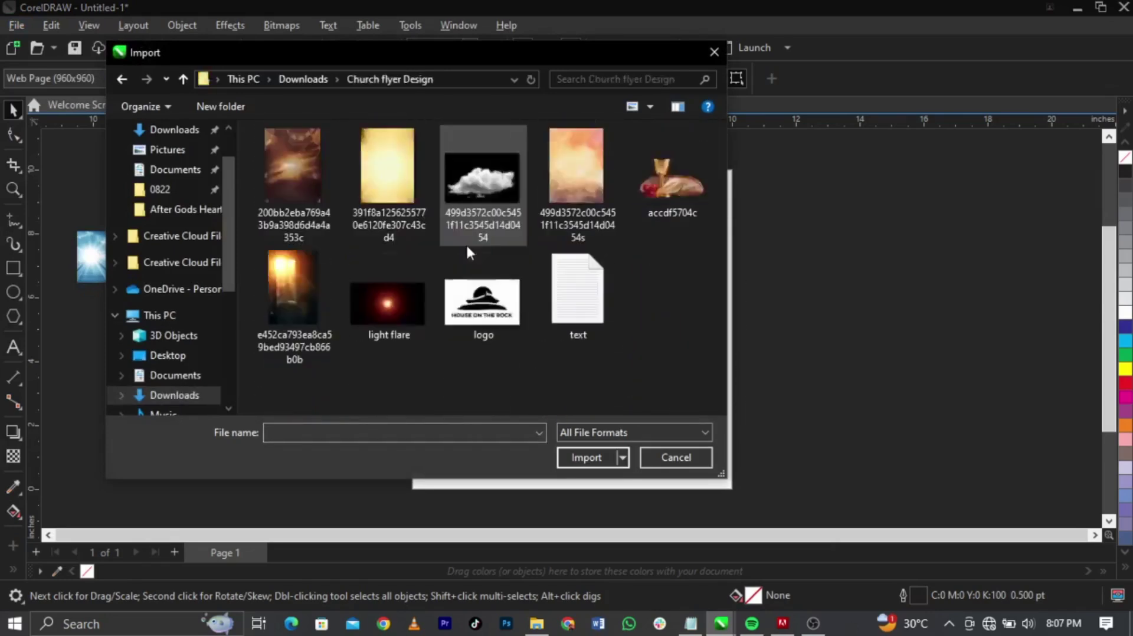
{"action": "left_click", "coordinate": [499, 308]}
{"action": "left_click", "coordinate": [602, 464]}
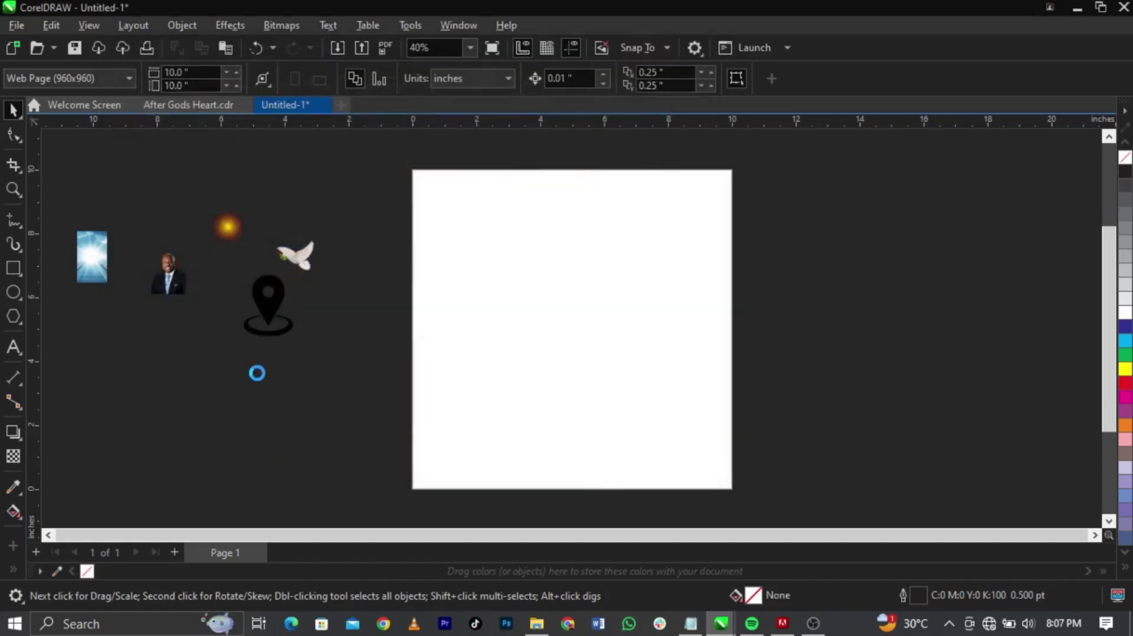
{"action": "left_click", "coordinate": [250, 392]}
{"action": "left_click_drag", "start_coordinate": [178, 375], "coordinate": [222, 405]}
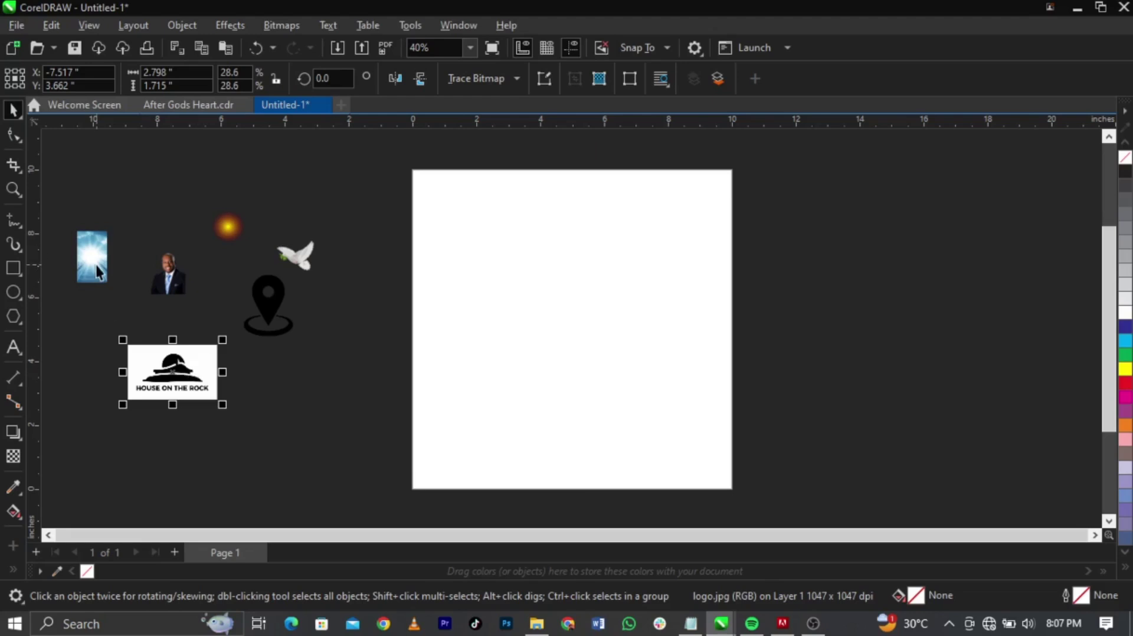
Step: Enlarge the sky background image to about 6.9 × 11.9 inches over the page centre and mirror it vertically
{"action": "left_click_drag", "start_coordinate": [96, 265], "coordinate": [576, 472]}
{"action": "left_click_drag", "start_coordinate": [591, 435], "coordinate": [777, 131]}
{"action": "left_click_drag", "start_coordinate": [688, 278], "coordinate": [593, 296]}
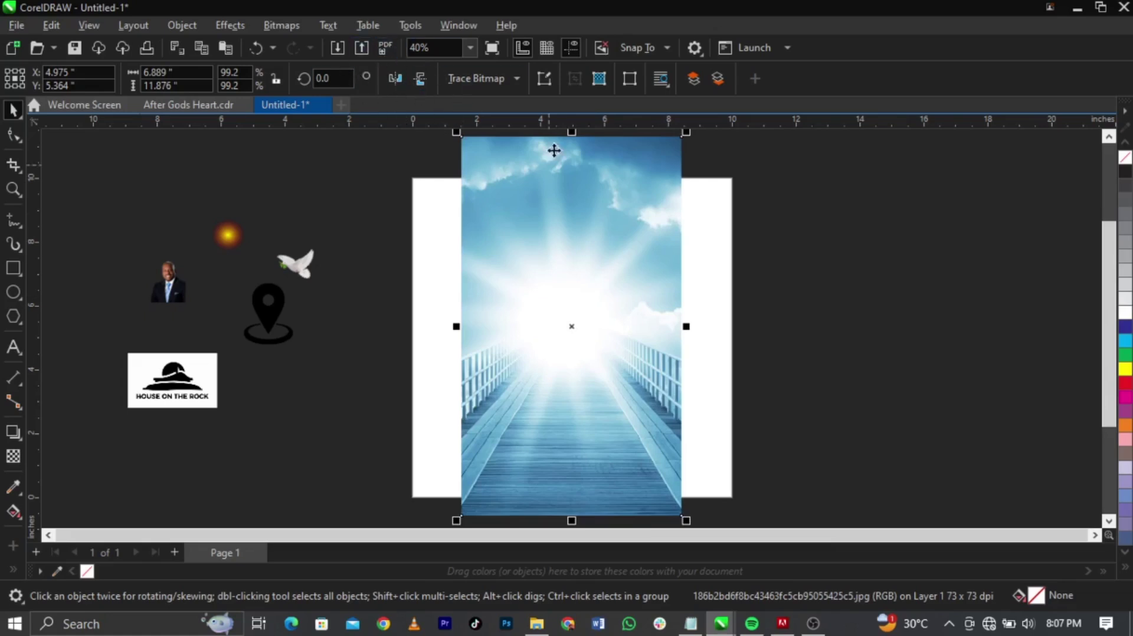
{"action": "left_click", "coordinate": [416, 78]}
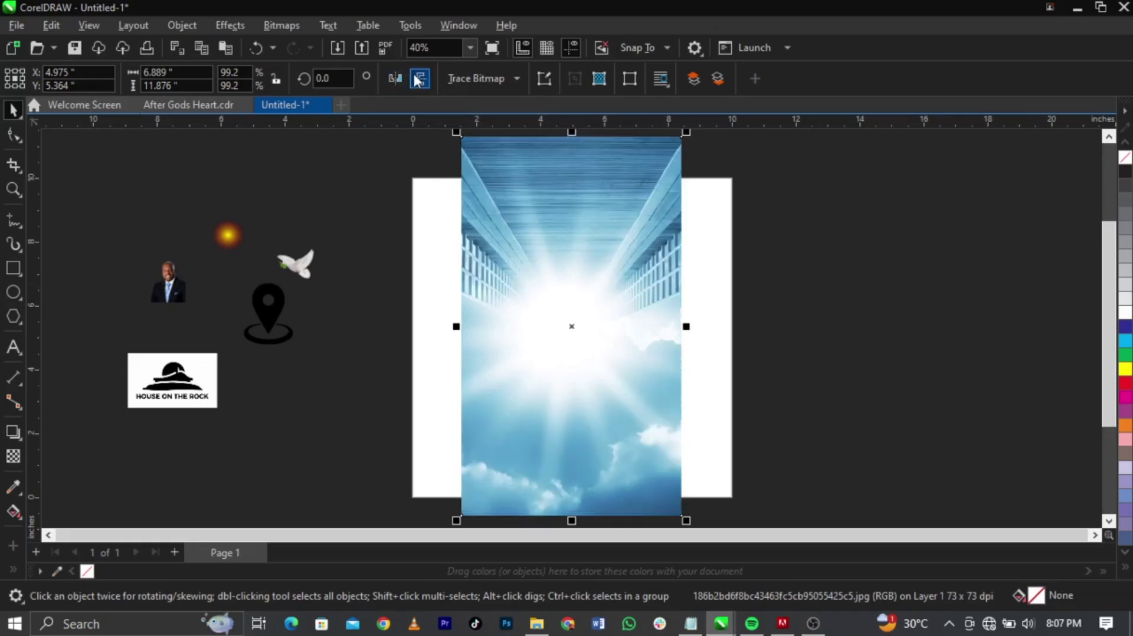
Step: PowerClip the sky background image inside the 10 × 10 inch page rectangle
{"action": "right_click", "coordinate": [581, 239]}
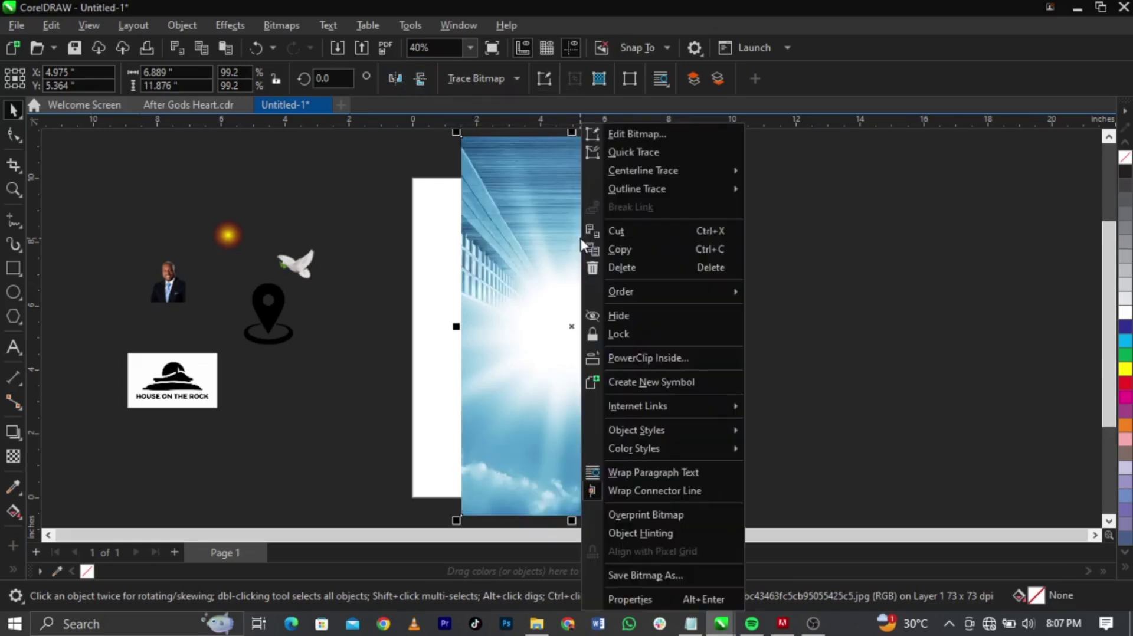
{"action": "left_click", "coordinate": [521, 274]}
{"action": "right_click", "coordinate": [522, 274]}
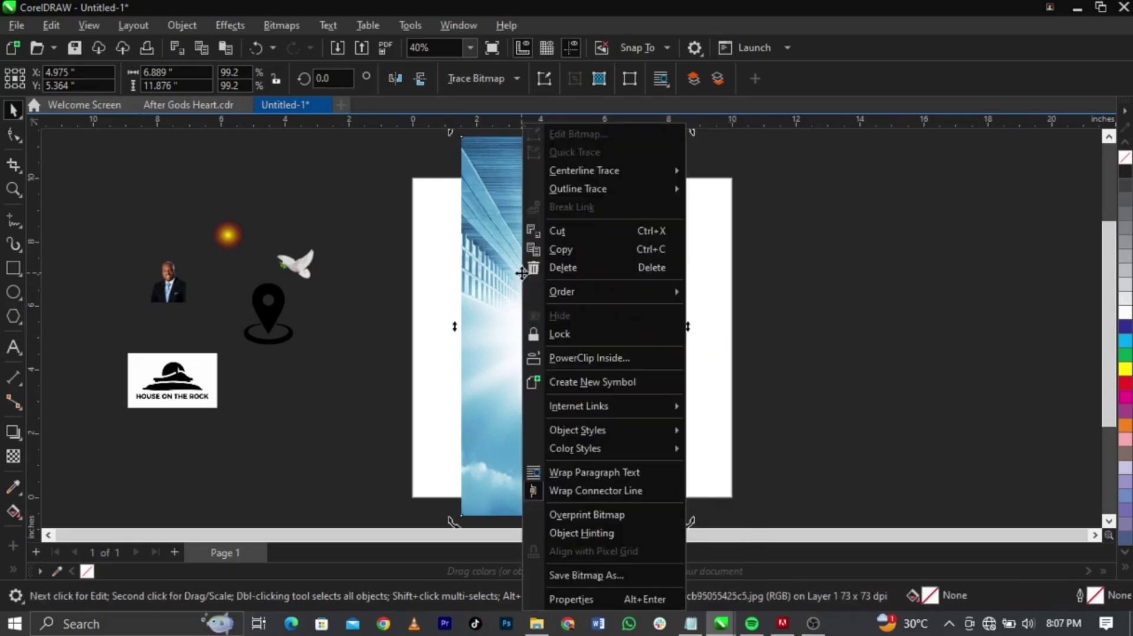
{"action": "left_click", "coordinate": [599, 357]}
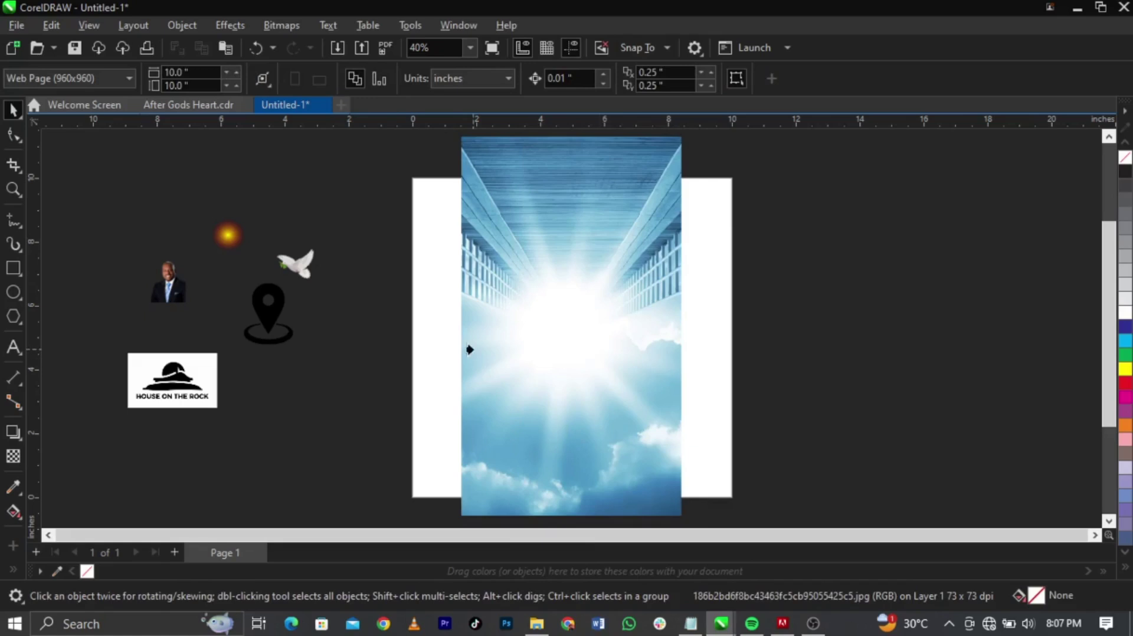
{"action": "left_click", "coordinate": [420, 337]}
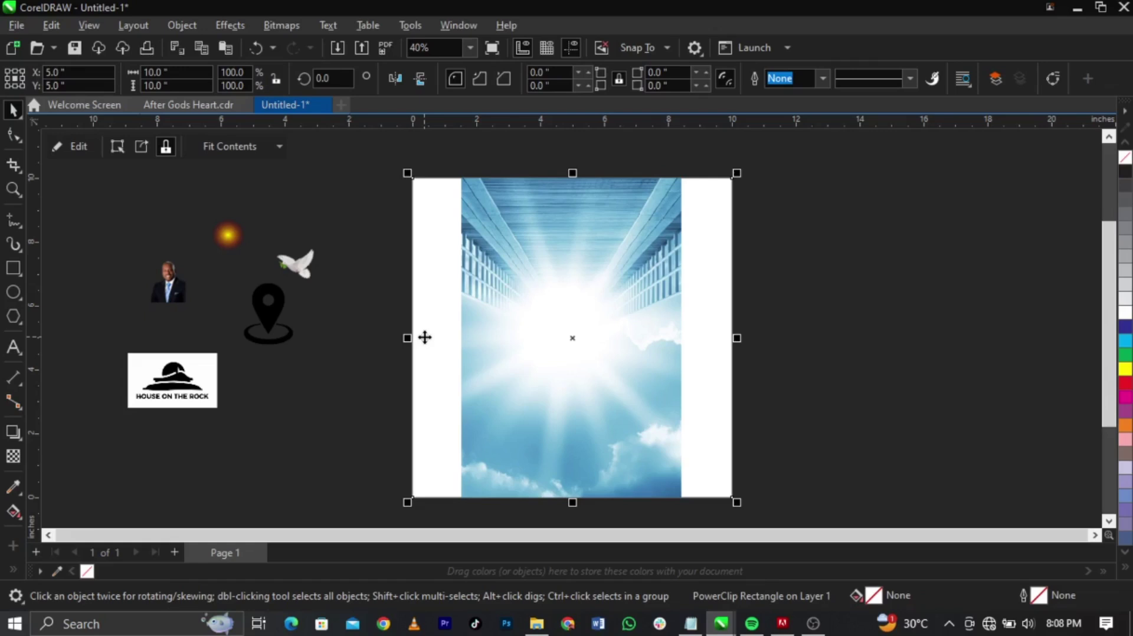
Step: Open the PowerClip contents for editing and enlarge the sky image proportionally to about 11.4 × 19.7 inches, covering the frame's full width
{"action": "right_click", "coordinate": [425, 338]}
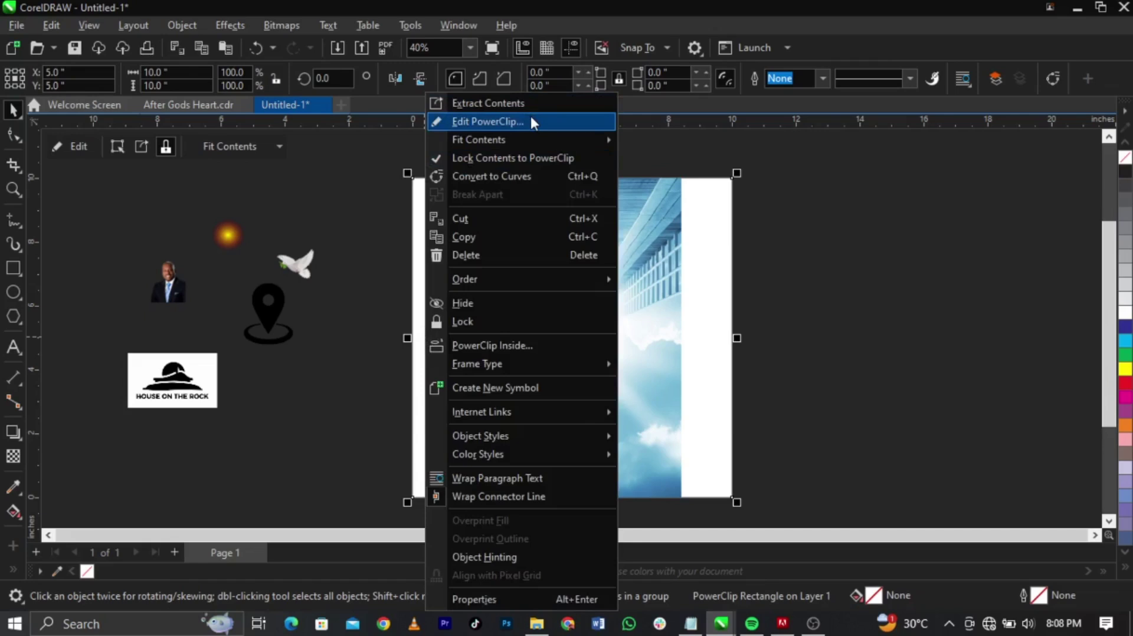
{"action": "left_click", "coordinate": [767, 355]}
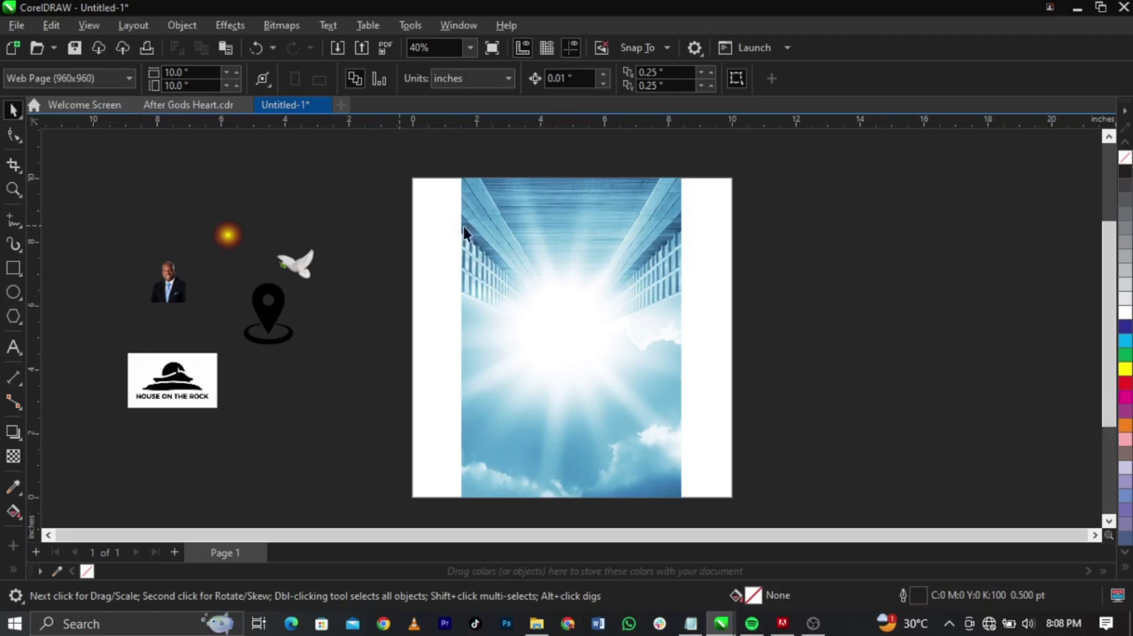
{"action": "right_click", "coordinate": [677, 273]}
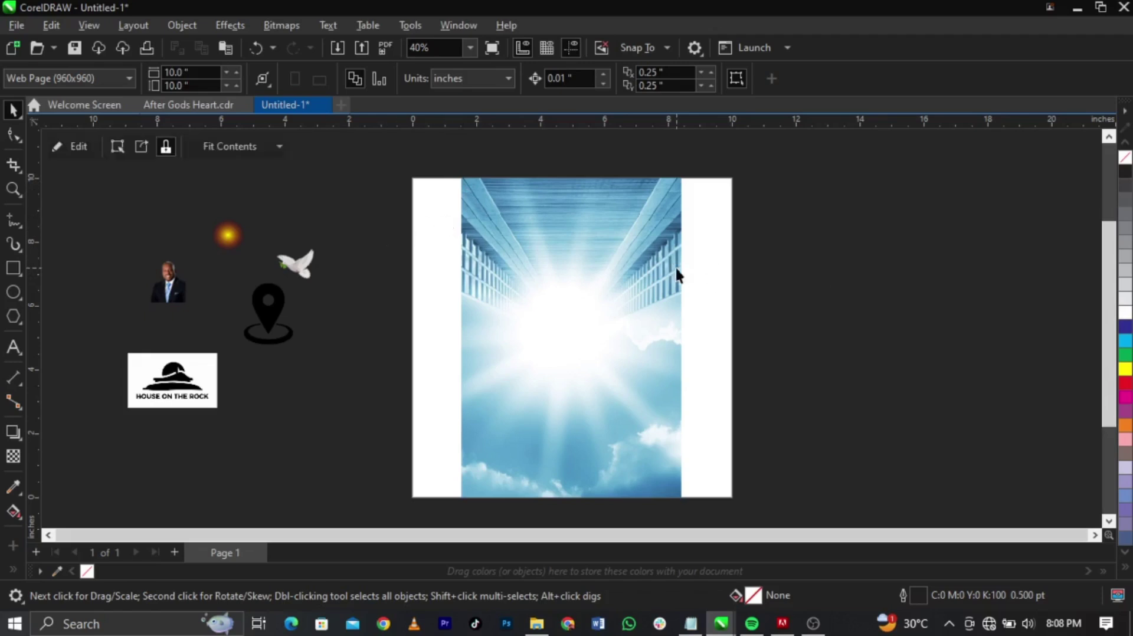
{"action": "mouse_move", "coordinate": [741, 136]}
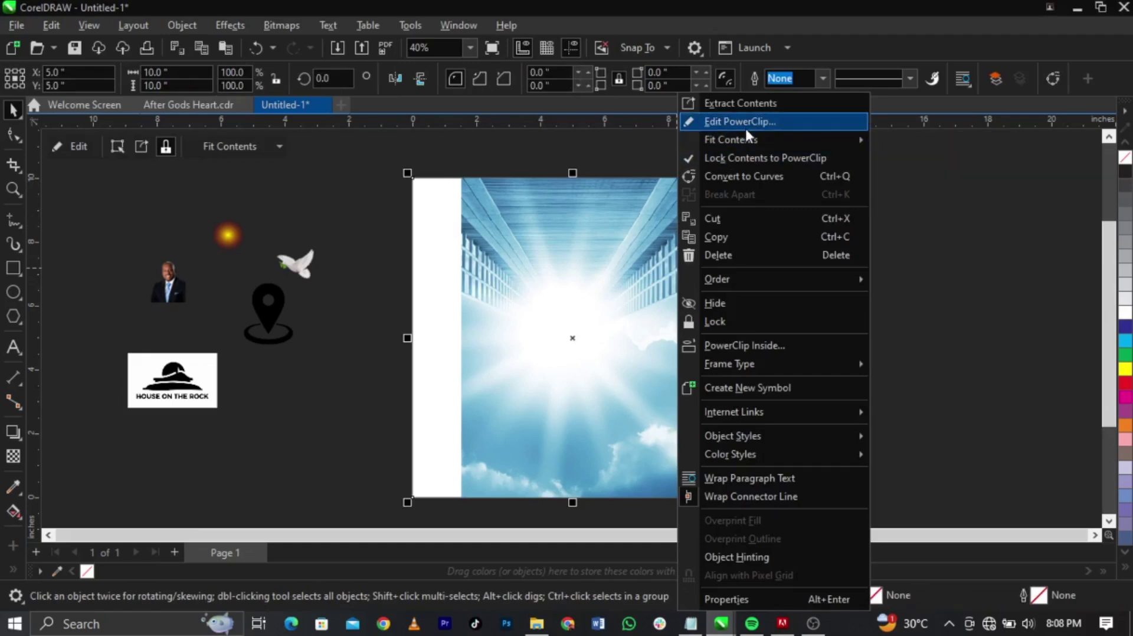
{"action": "left_click", "coordinate": [746, 128]}
{"action": "key", "text": "z"}
{"action": "right_click", "coordinate": [505, 433]}
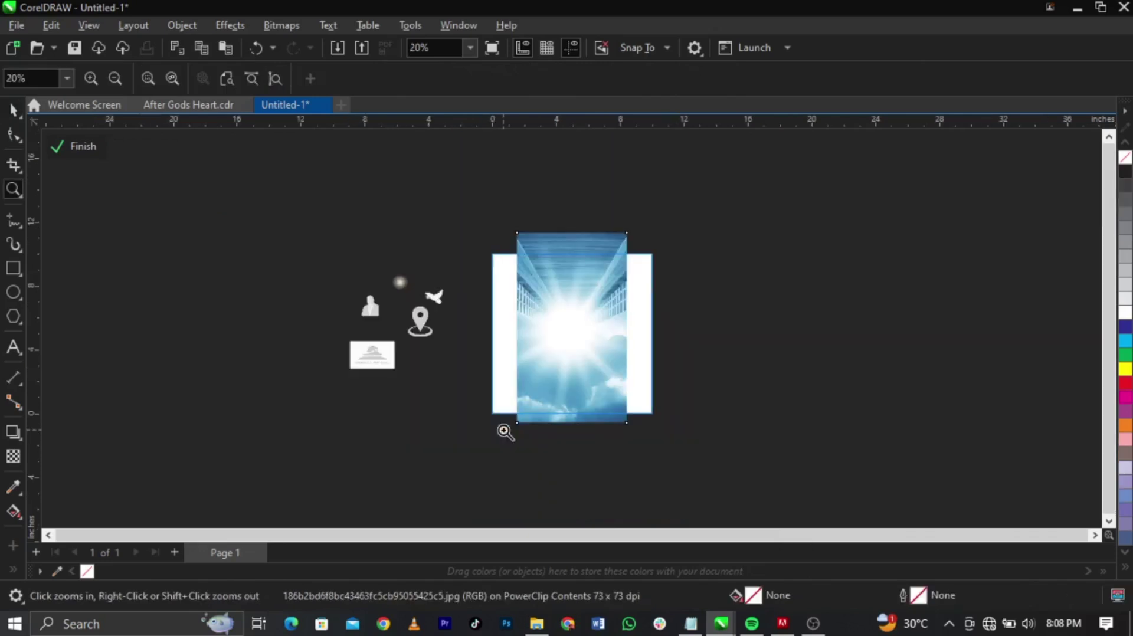
{"action": "key", "text": "space"}
{"action": "left_click_drag", "start_coordinate": [630, 234], "coordinate": [674, 167]}
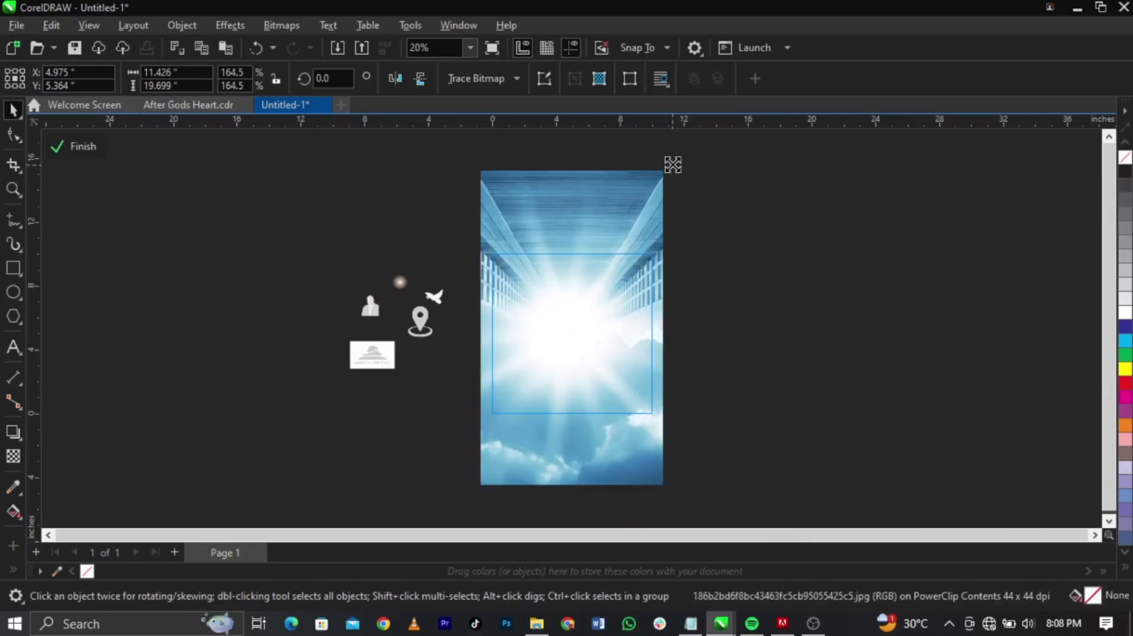
Step: Move the sky image straight up until its centre sits at about Y 7.0 inches, and finish editing the PowerClip
{"action": "key", "text": "space"}
{"action": "left_click_drag", "start_coordinate": [451, 234], "coordinate": [684, 365]}
{"action": "key", "text": "space"}
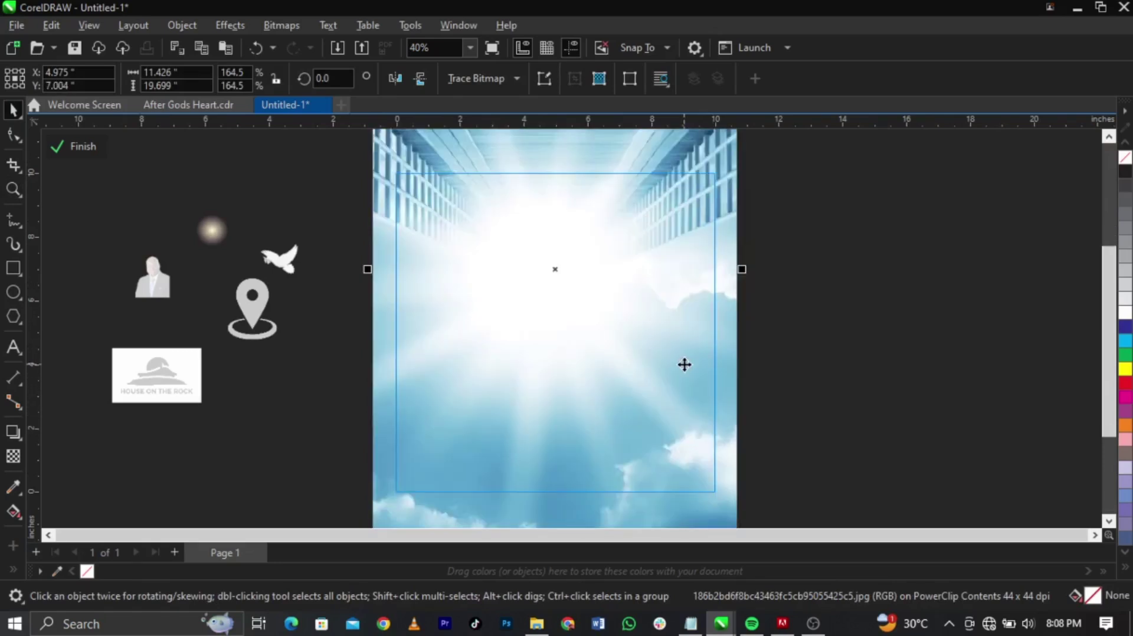
{"action": "left_click", "coordinate": [789, 356]}
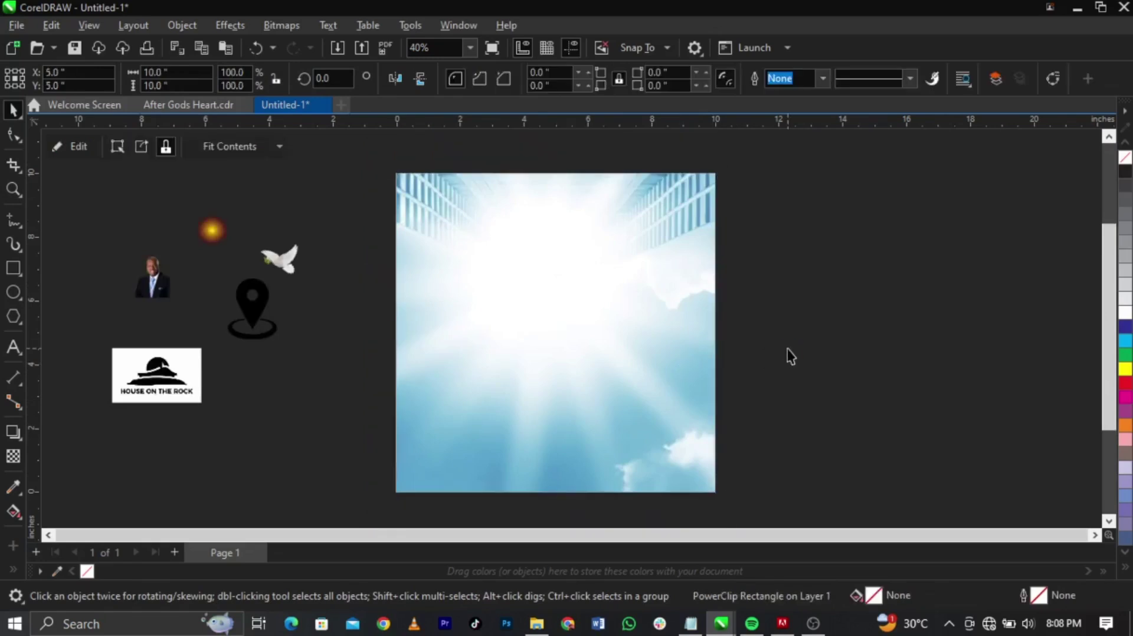
{"action": "left_click", "coordinate": [791, 357]}
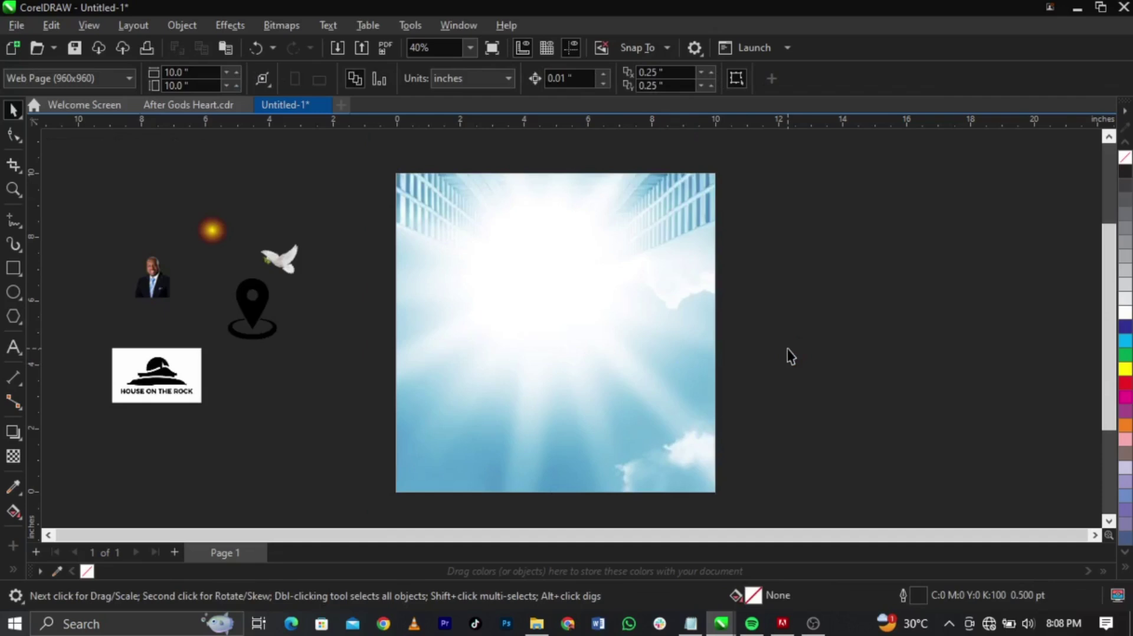
Step: Place the portrait over the page's lower-right area and enlarge it to about 8.0 × 11.2 inches, overlapping the page edges
{"action": "left_click_drag", "start_coordinate": [156, 282], "coordinate": [713, 157]}
{"action": "left_click_drag", "start_coordinate": [671, 202], "coordinate": [672, 288]}
{"action": "left_click_drag", "start_coordinate": [709, 245], "coordinate": [755, 178]}
{"action": "left_click_drag", "start_coordinate": [698, 268], "coordinate": [714, 301]}
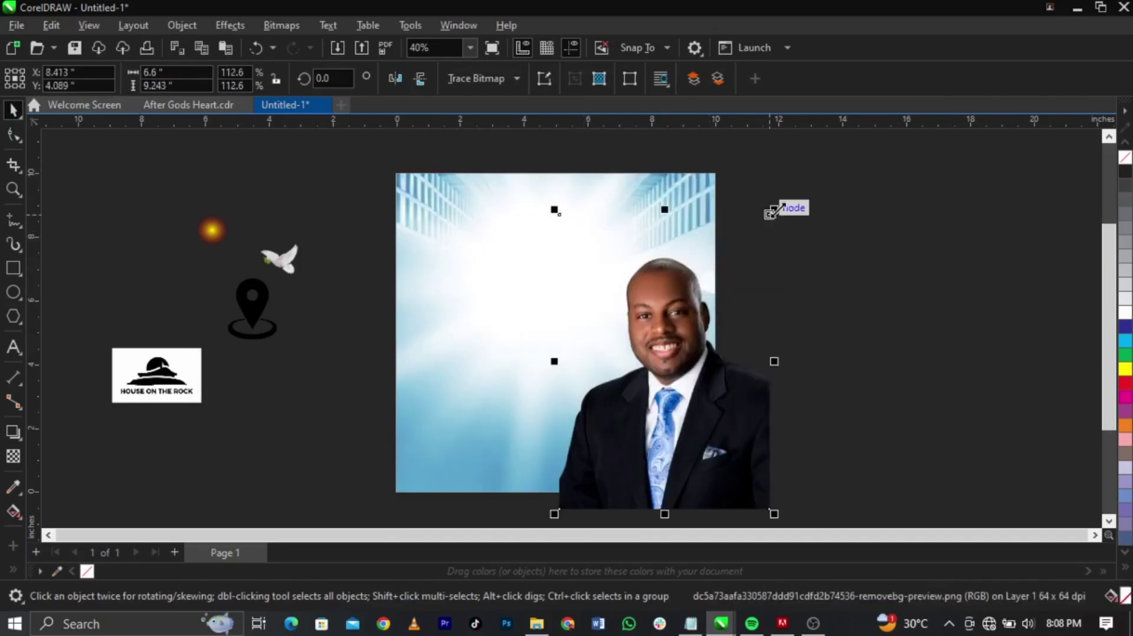
{"action": "left_click_drag", "start_coordinate": [773, 210], "coordinate": [806, 166]}
{"action": "mouse_move", "coordinate": [753, 232]}
{"action": "left_mouse_down"}
{"action": "mouse_move", "coordinate": [751, 242]}
{"action": "mouse_move", "coordinate": [745, 235]}
{"action": "left_mouse_up"}
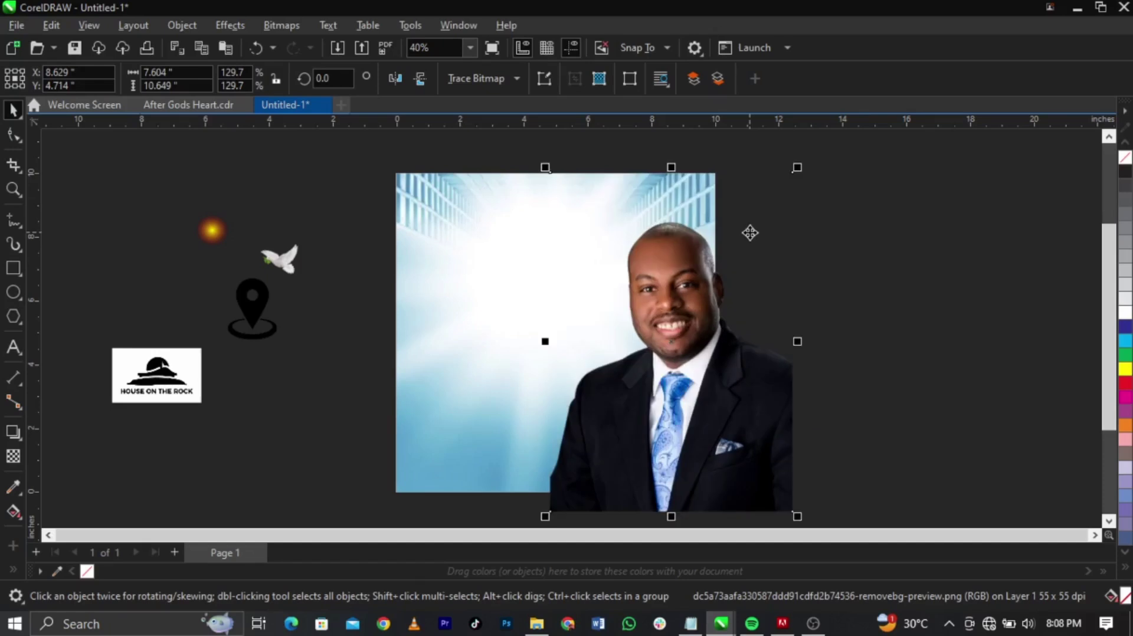
{"action": "left_click_drag", "start_coordinate": [798, 169], "coordinate": [809, 151]}
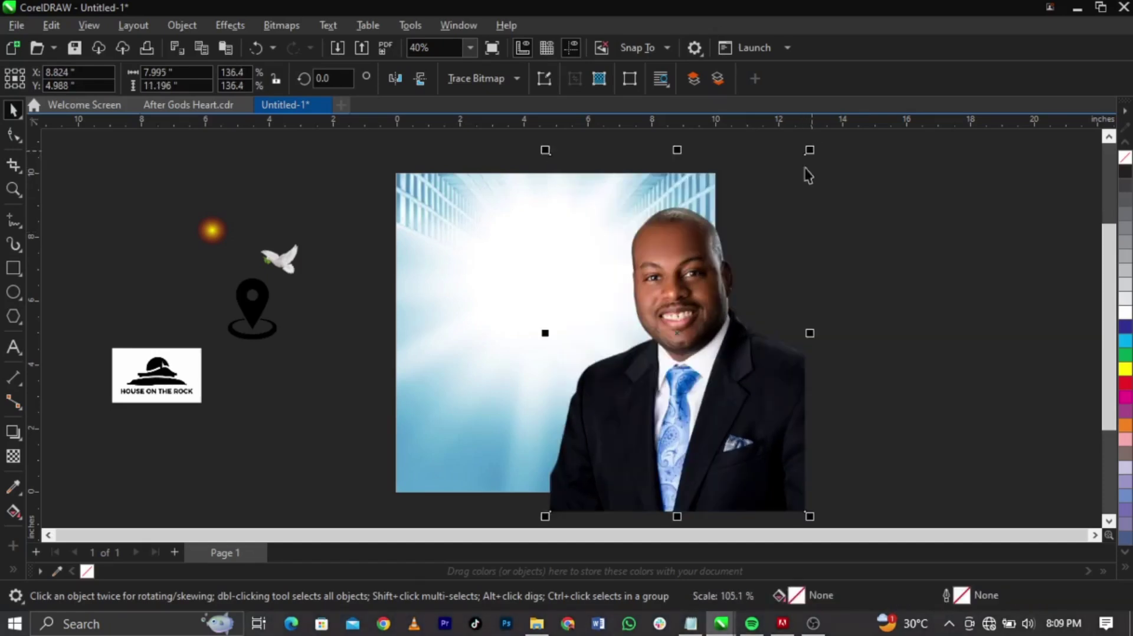
{"action": "left_click_drag", "start_coordinate": [731, 276], "coordinate": [728, 292]}
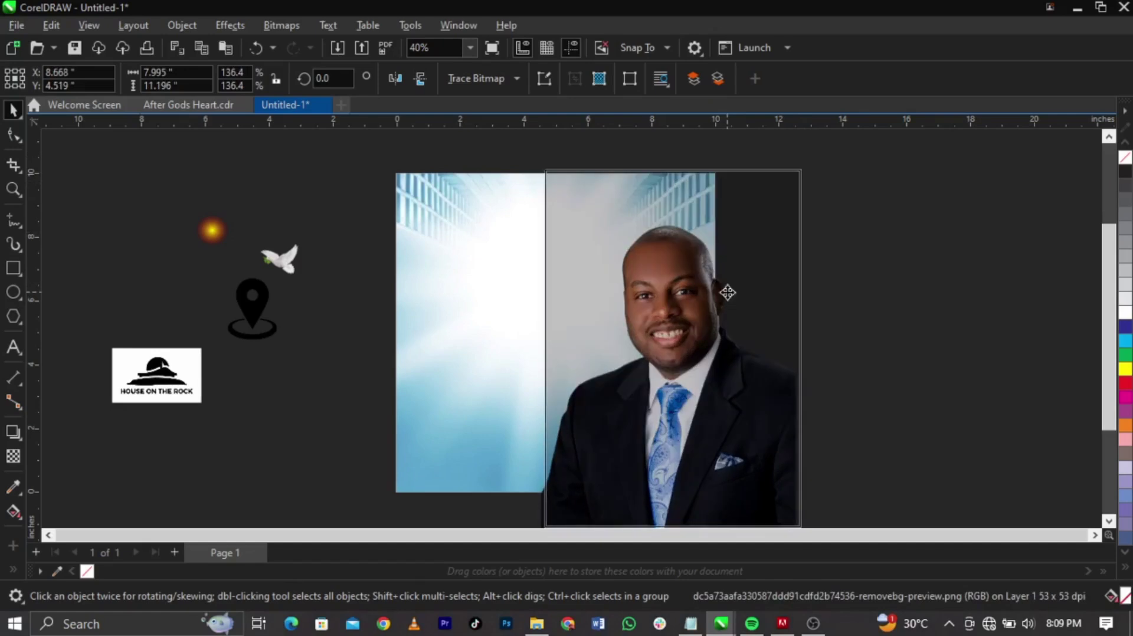
Step: PowerClip the portrait into the page frame and enlarge it within the clip contents to about 8.3 × 11.6 inches
{"action": "right_click", "coordinate": [727, 291]}
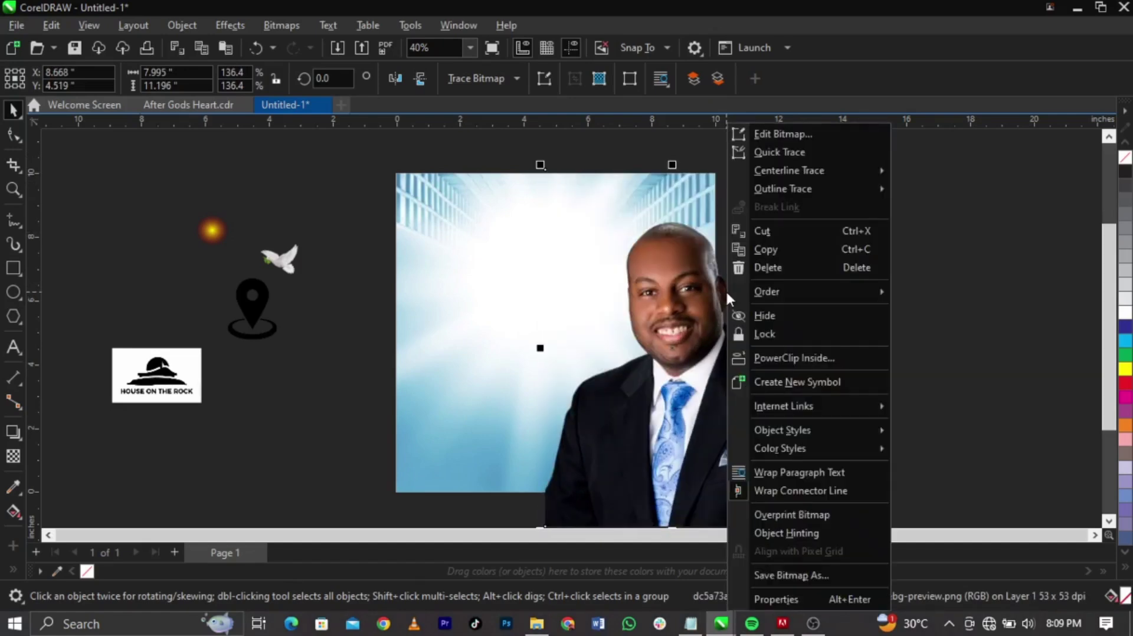
{"action": "left_click", "coordinate": [760, 351]}
{"action": "left_click", "coordinate": [490, 284]}
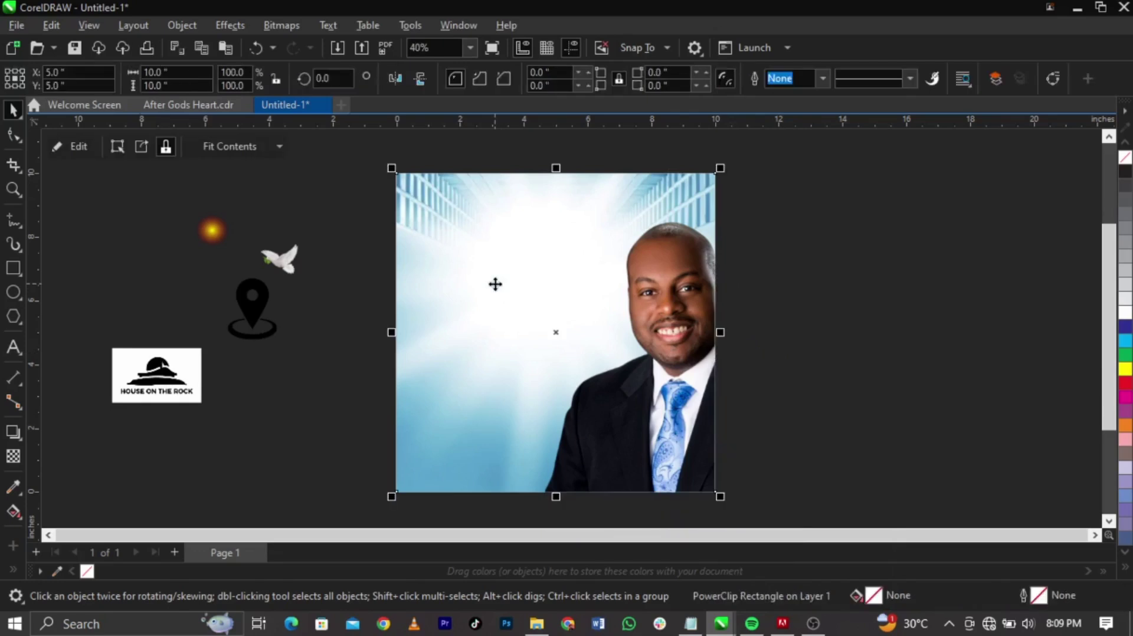
{"action": "left_click", "coordinate": [767, 361]}
{"action": "double_click", "coordinate": [676, 341]}
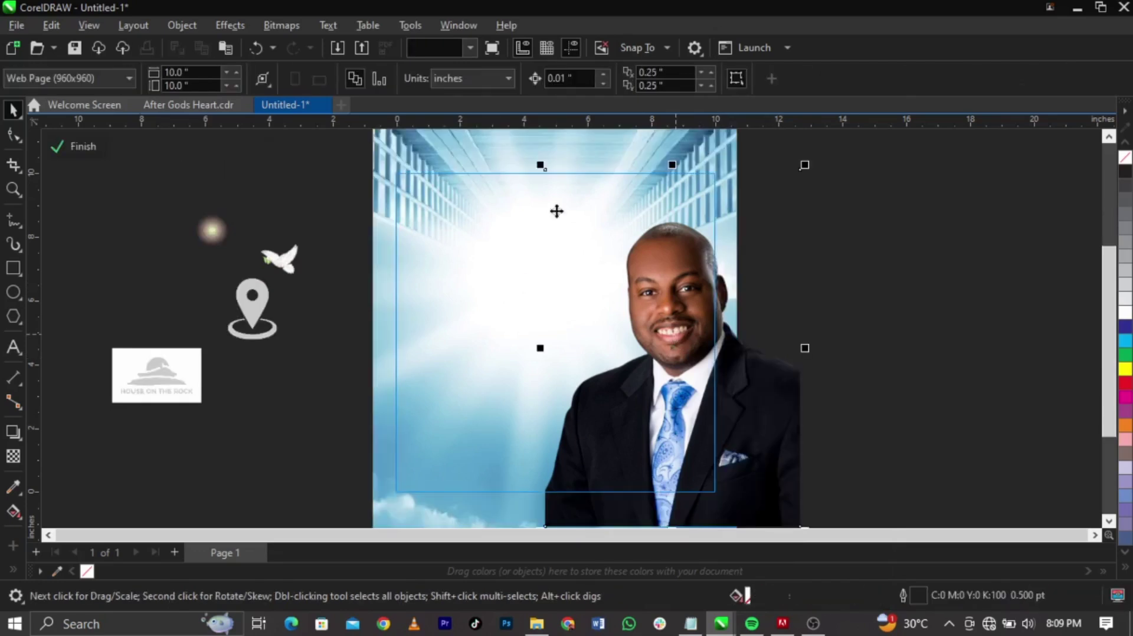
{"action": "left_click_drag", "start_coordinate": [540, 165], "coordinate": [521, 151]}
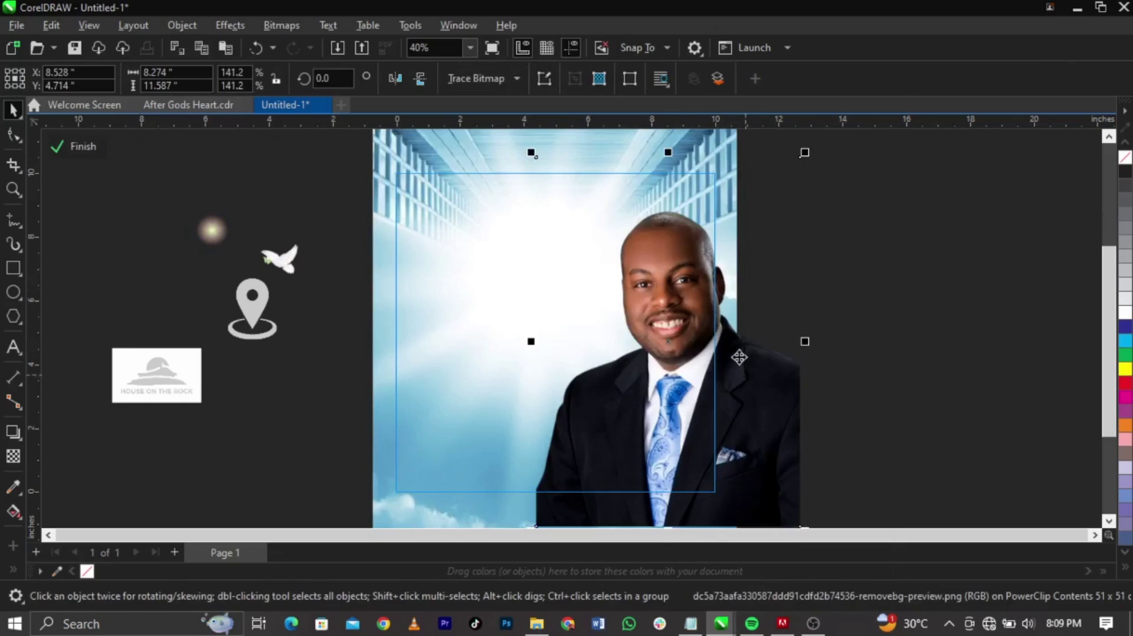
Step: Raise the portrait's contrast to 20 with the Image Adjustment Lab and apply the adjustment
{"action": "left_click", "coordinate": [235, 25]}
{"action": "mouse_move", "coordinate": [268, 94]}
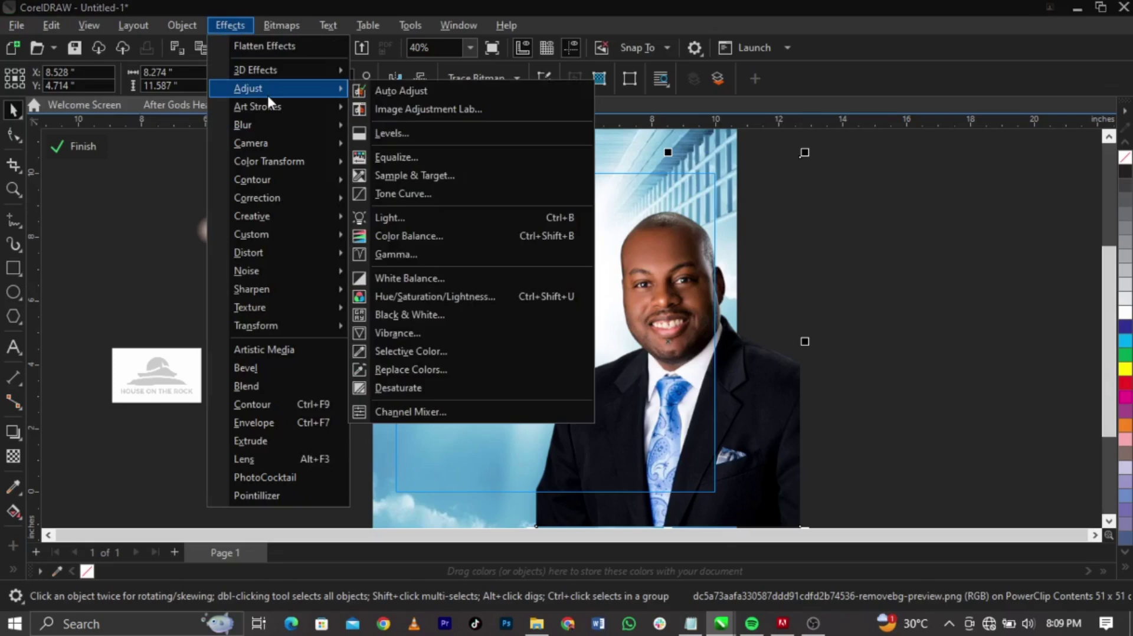
{"action": "left_click", "coordinate": [363, 113]}
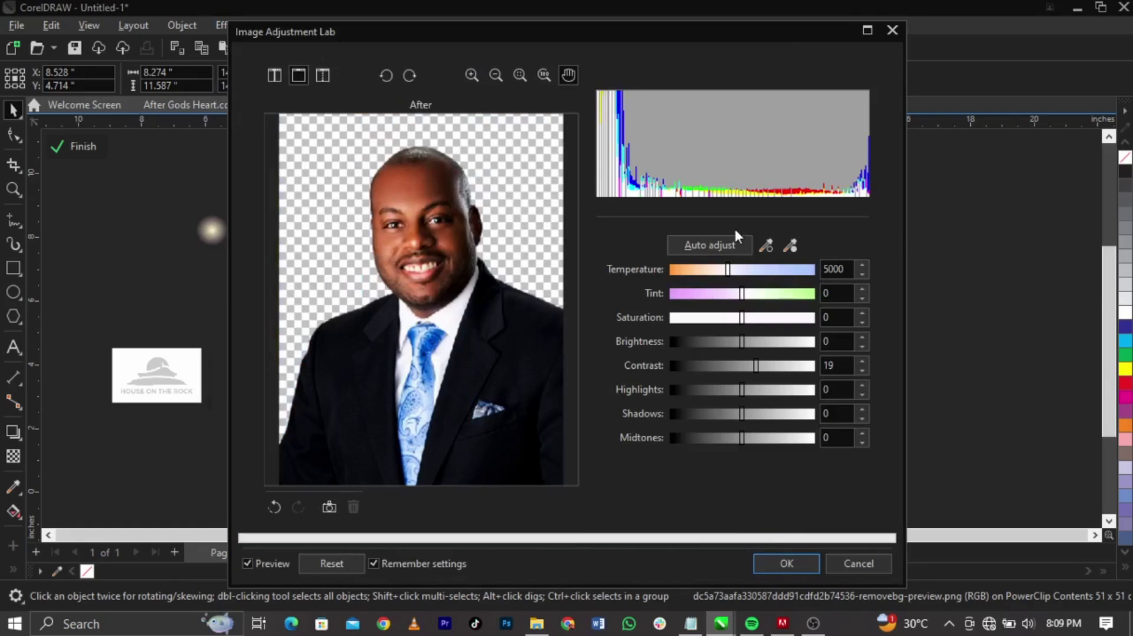
{"action": "left_click", "coordinate": [756, 367]}
{"action": "key", "text": "Left"}
{"action": "key", "text": "Left"}
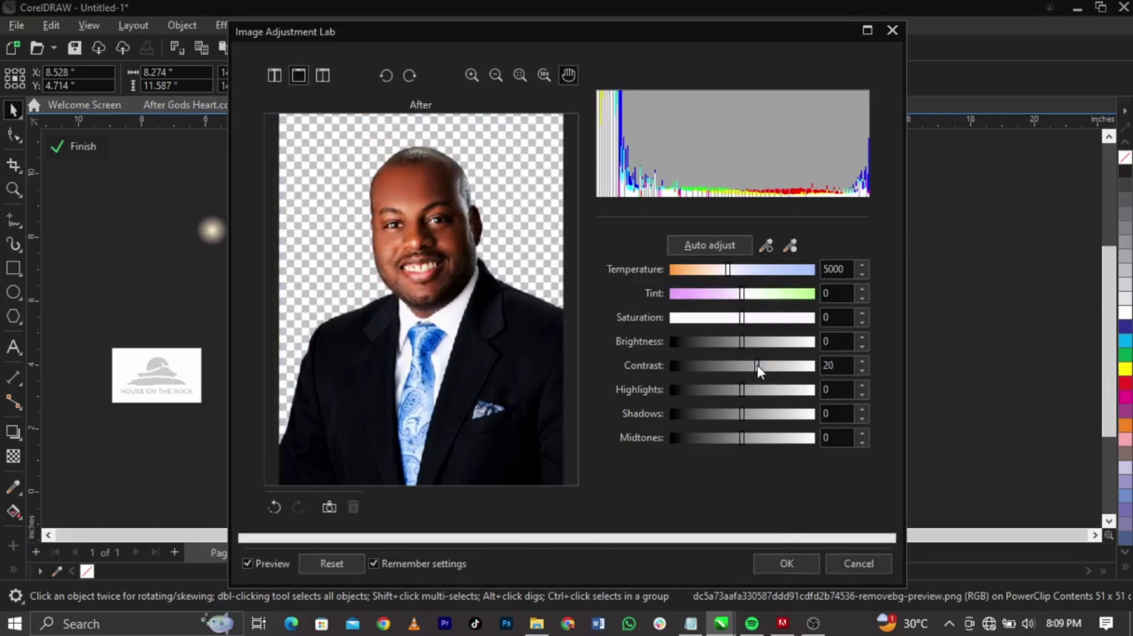
{"action": "left_click", "coordinate": [788, 570]}
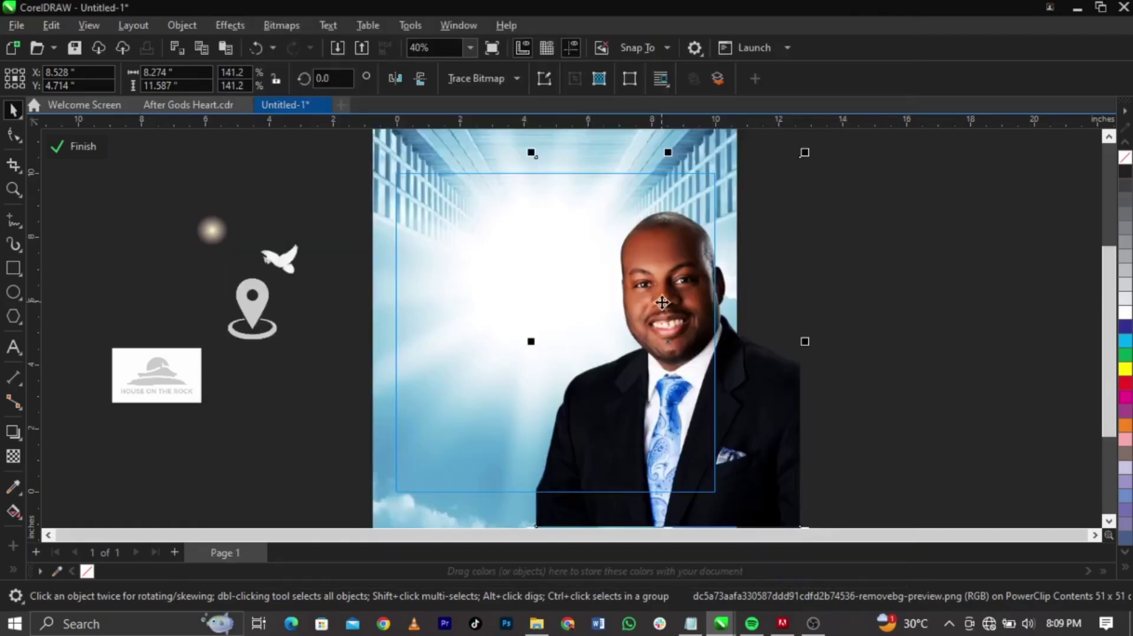
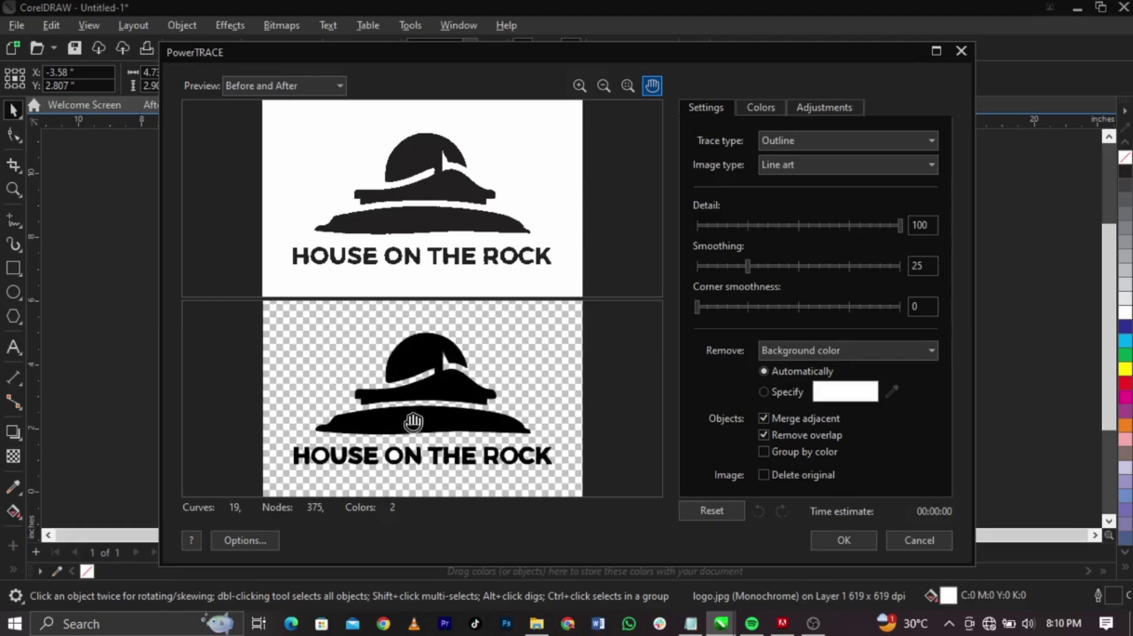
Step: Apply the Line art outline trace to the logo with detail 100, smoothing 25 and background removal, and delete the original bitmap
{"action": "left_click", "coordinate": [844, 540]}
{"action": "mouse_move", "coordinate": [311, 404]}
{"action": "left_mouse_down"}
{"action": "mouse_move", "coordinate": [396, 294]}
{"action": "mouse_move", "coordinate": [304, 416]}
{"action": "left_mouse_up"}
{"action": "left_click", "coordinate": [324, 384]}
{"action": "key", "text": "Delete"}
Step: Ungroup the traced logo and remove the white shapes inside the letters of HOUSE ON THE ROCK
{"action": "key", "text": "z"}
{"action": "left_click_drag", "start_coordinate": [226, 376], "coordinate": [408, 452]}
{"action": "key", "text": "space"}
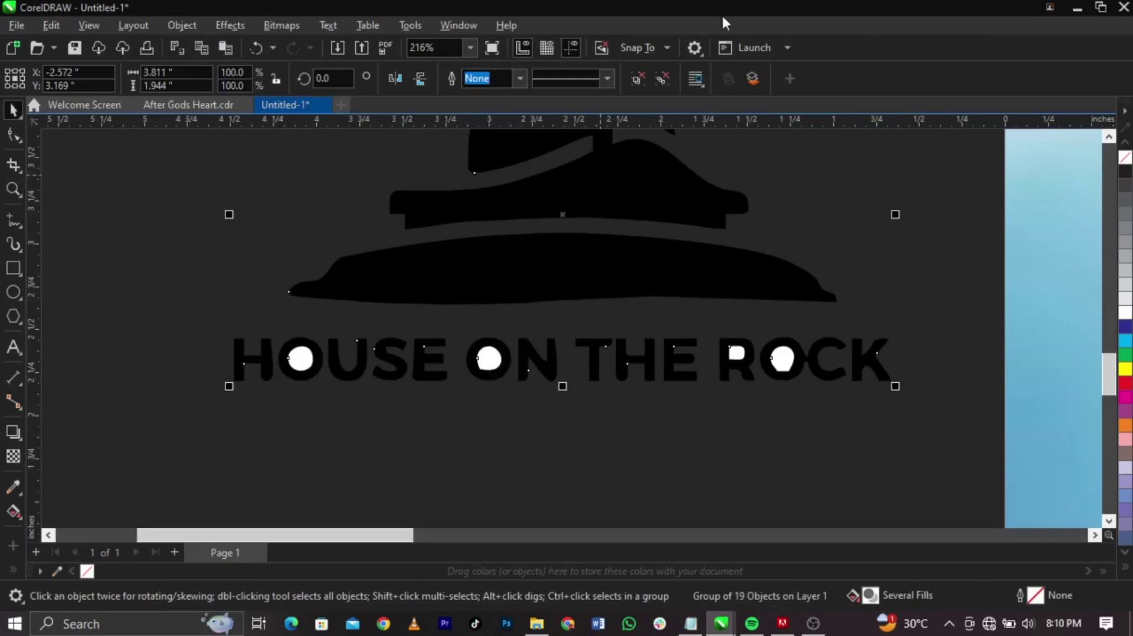
{"action": "left_click", "coordinate": [638, 77]}
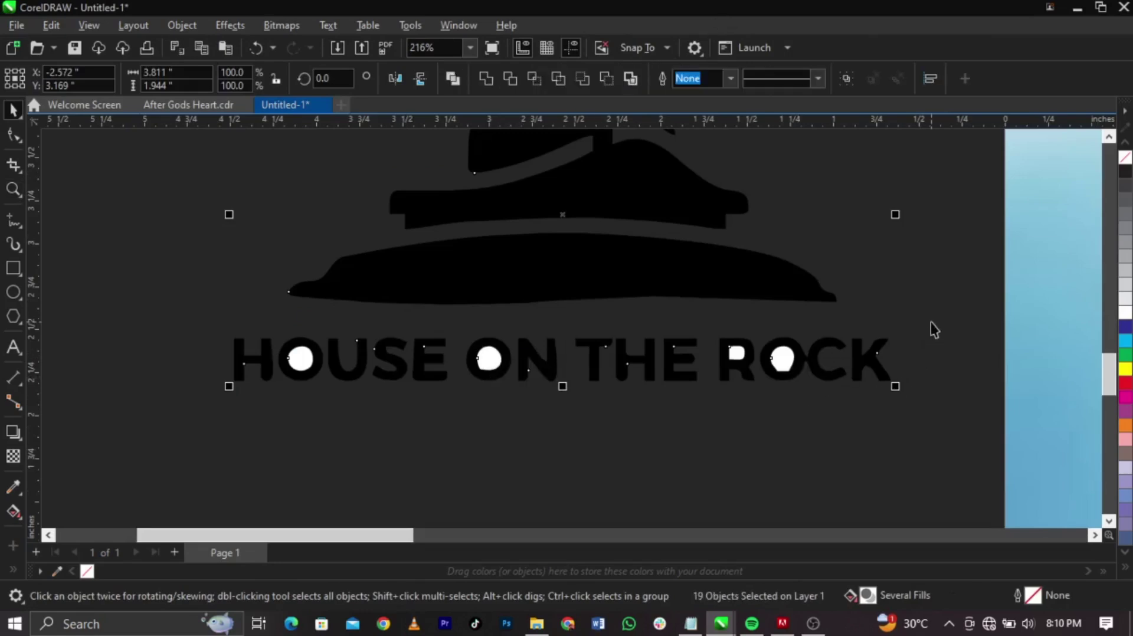
{"action": "left_click_drag", "start_coordinate": [932, 322], "coordinate": [206, 381]}
{"action": "key", "text": "Delete"}
{"action": "scroll", "coordinate": [288, 419], "scroll_direction": "down", "scroll_amount": 5}
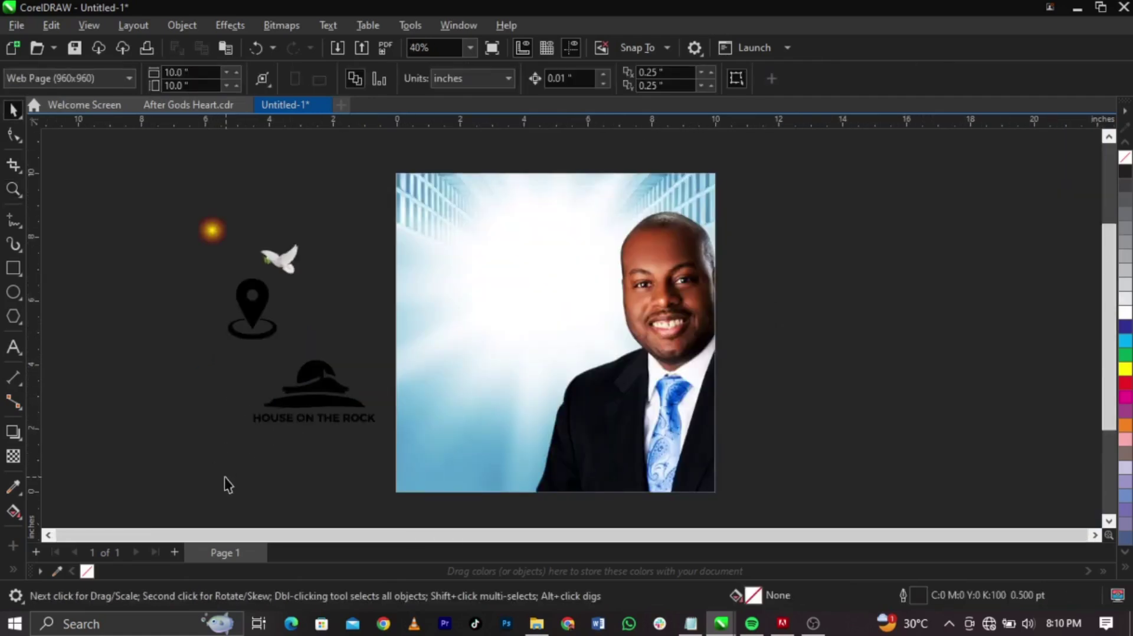
Step: Move the whole logo to the upper part of the page, shrink it to about 1.8 inches wide and centre it horizontally
{"action": "left_click_drag", "start_coordinate": [223, 479], "coordinate": [398, 340]}
{"action": "left_click_drag", "start_coordinate": [311, 396], "coordinate": [548, 219]}
{"action": "left_click_drag", "start_coordinate": [613, 247], "coordinate": [546, 209]}
{"action": "left_click", "coordinate": [585, 264], "text": "shift"}
{"action": "key", "text": "c"}
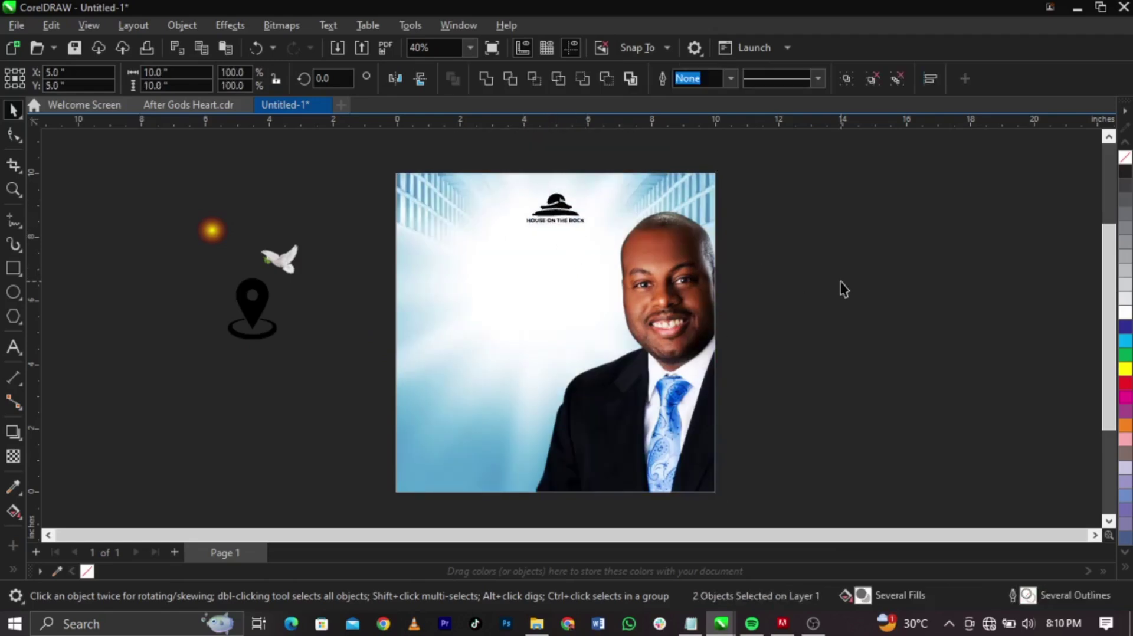
{"action": "left_click", "coordinate": [840, 288]}
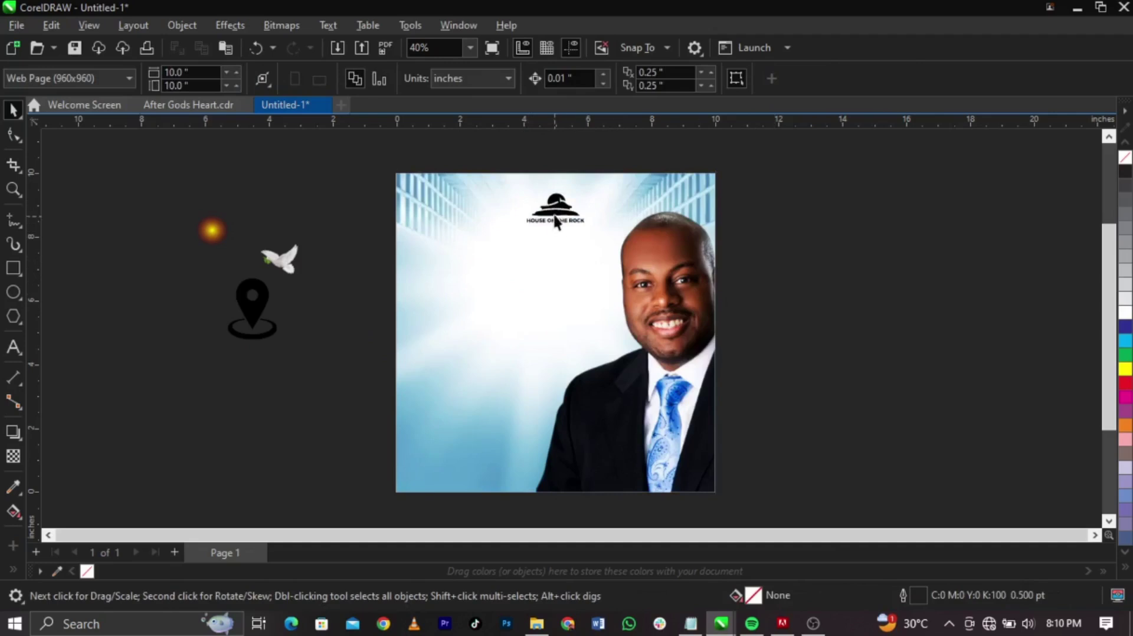
Step: Reduce the logo slightly to about 1.6 inches wide and keep it horizontally centred just below the page's top edge
{"action": "mouse_move", "coordinate": [555, 220]}
{"action": "left_mouse_down"}
{"action": "mouse_move", "coordinate": [449, 227]}
{"action": "mouse_move", "coordinate": [659, 210]}
{"action": "mouse_move", "coordinate": [548, 216]}
{"action": "left_mouse_up"}
{"action": "left_click", "coordinate": [810, 289]}
{"action": "key", "text": "z"}
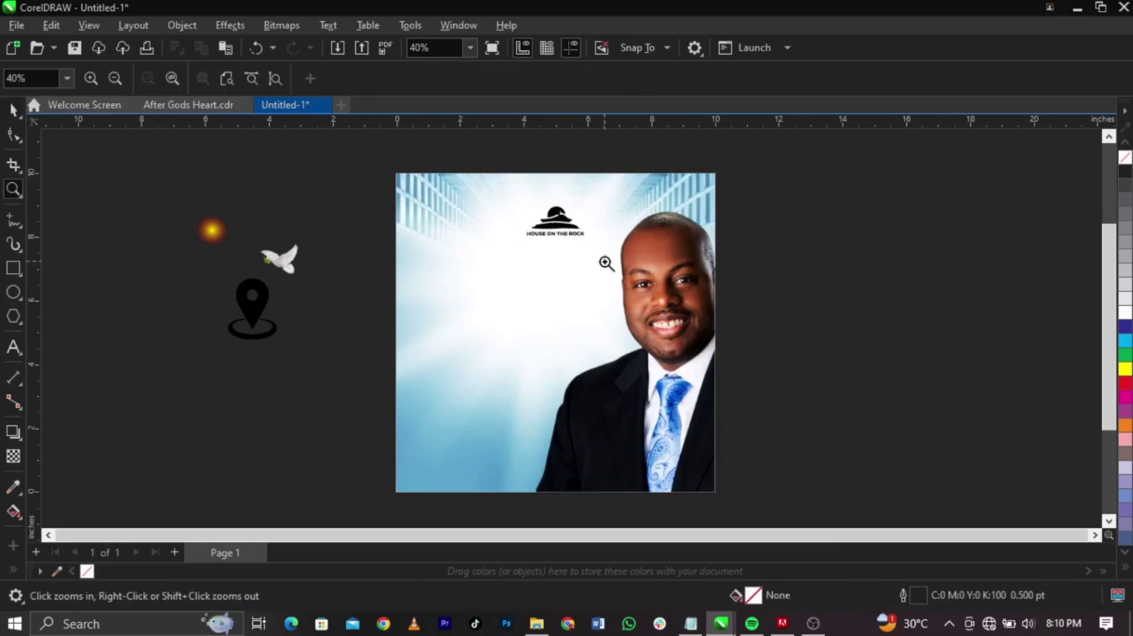
{"action": "left_click_drag", "start_coordinate": [361, 175], "coordinate": [711, 291]}
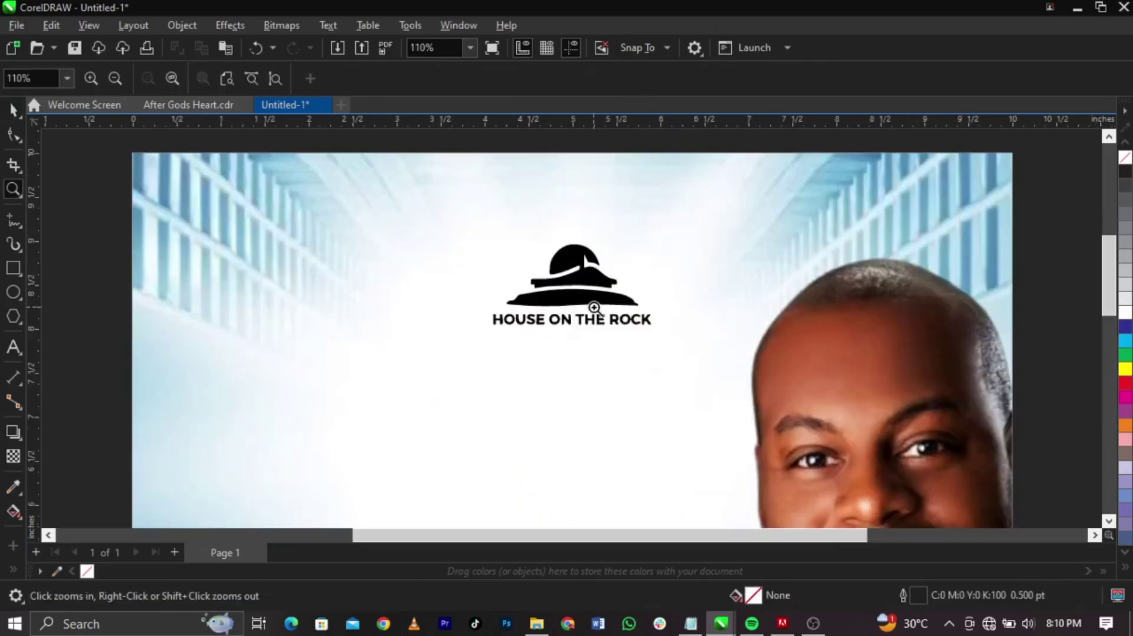
{"action": "key", "text": "space"}
{"action": "left_click_drag", "start_coordinate": [592, 305], "coordinate": [647, 304]}
{"action": "key", "text": "F3"}
{"action": "left_click", "coordinate": [543, 320], "text": "shift"}
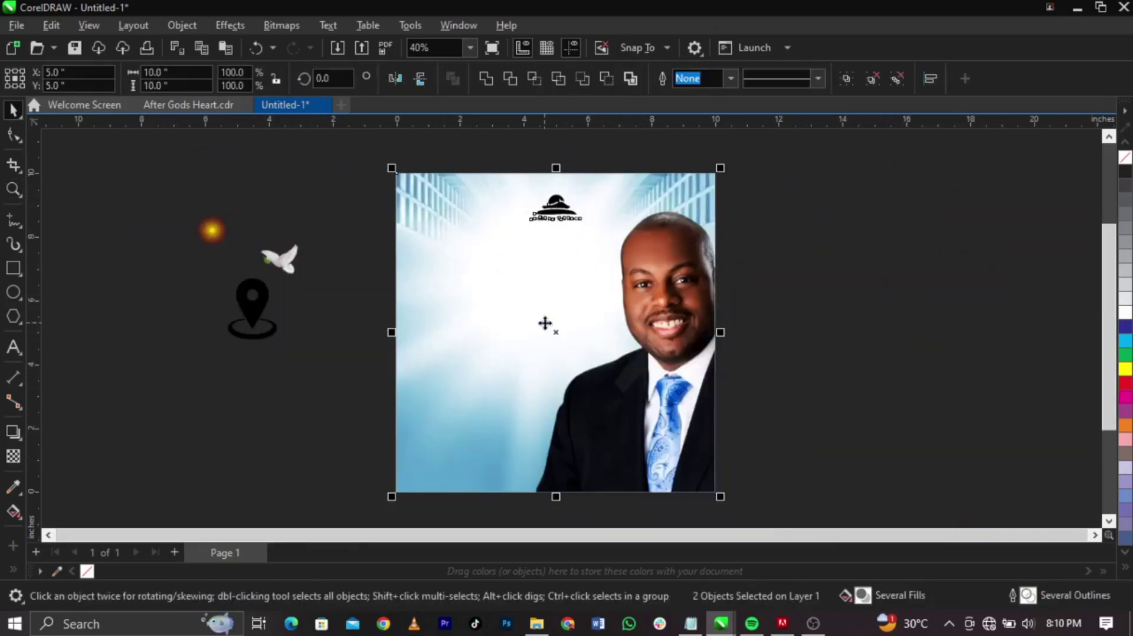
{"action": "left_click", "coordinate": [852, 355]}
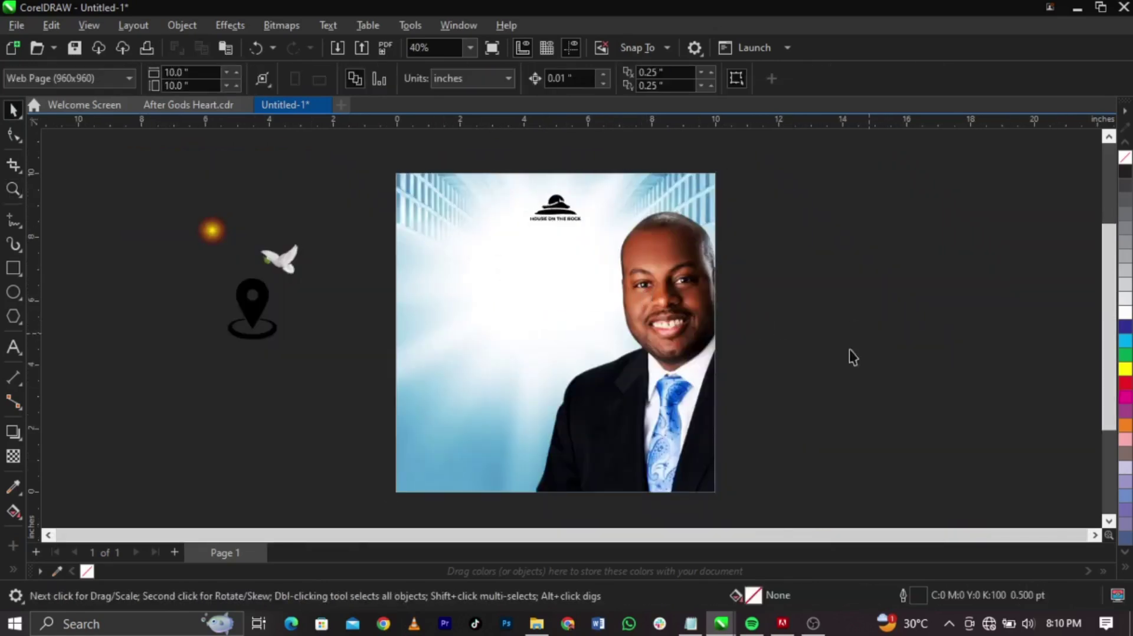
Step: Copy the flyer text, from After God's Heart through the venue address, from the Notepad file and paste it as artistic text beside the page
{"action": "left_click", "coordinate": [691, 624]}
{"action": "left_click_drag", "start_coordinate": [767, 419], "coordinate": [640, 132]}
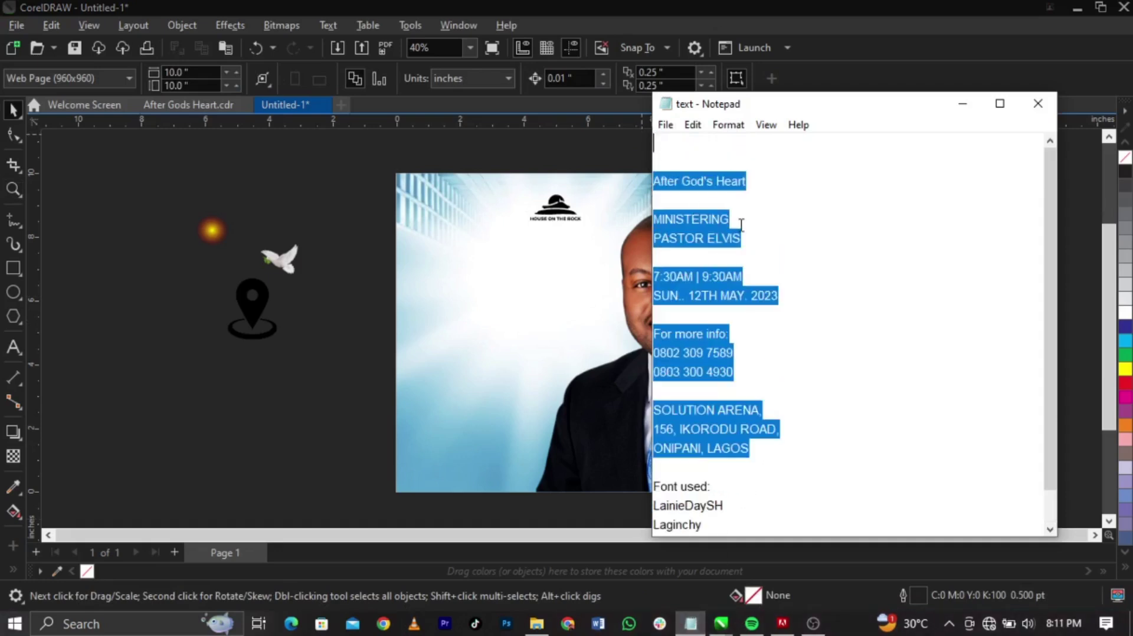
{"action": "left_click", "coordinate": [446, 324]}
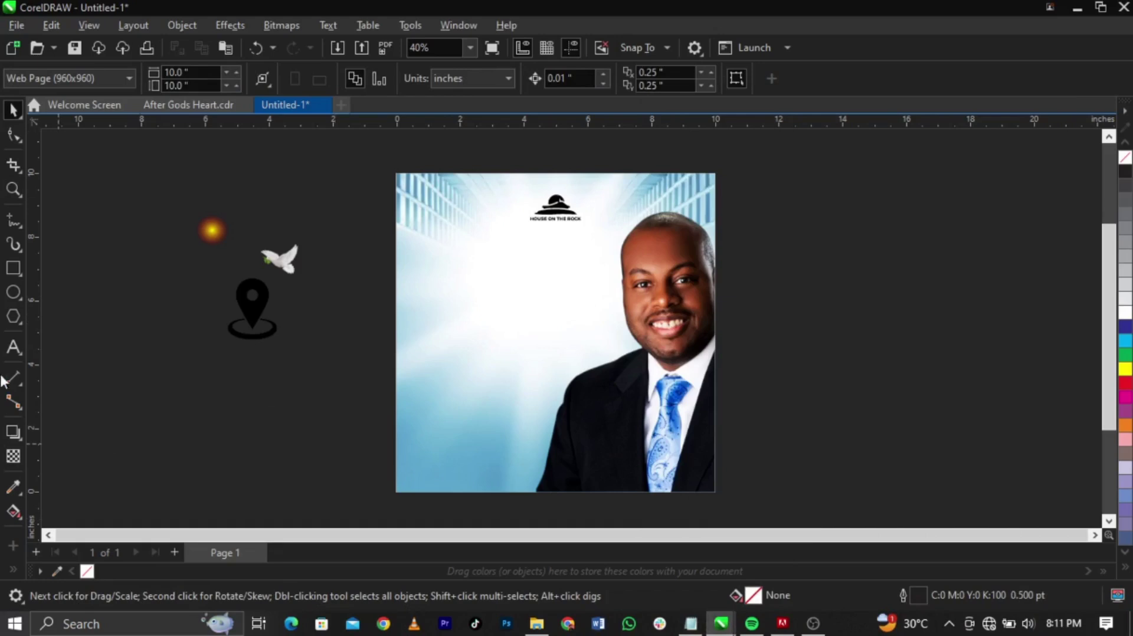
{"action": "left_click", "coordinate": [14, 349]}
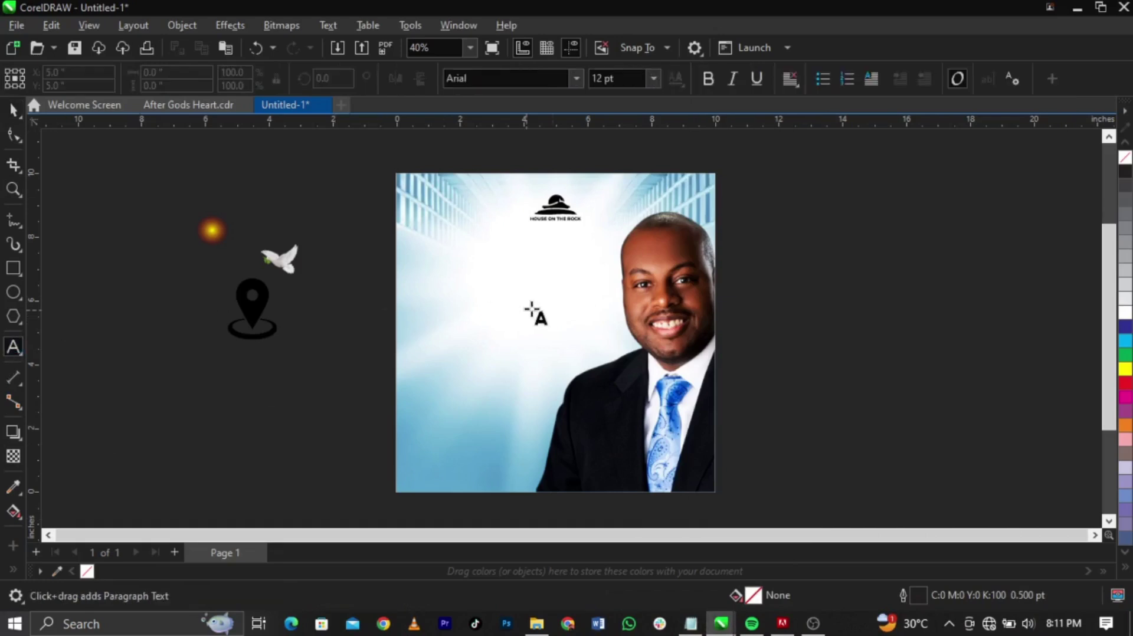
{"action": "left_click", "coordinate": [746, 225]}
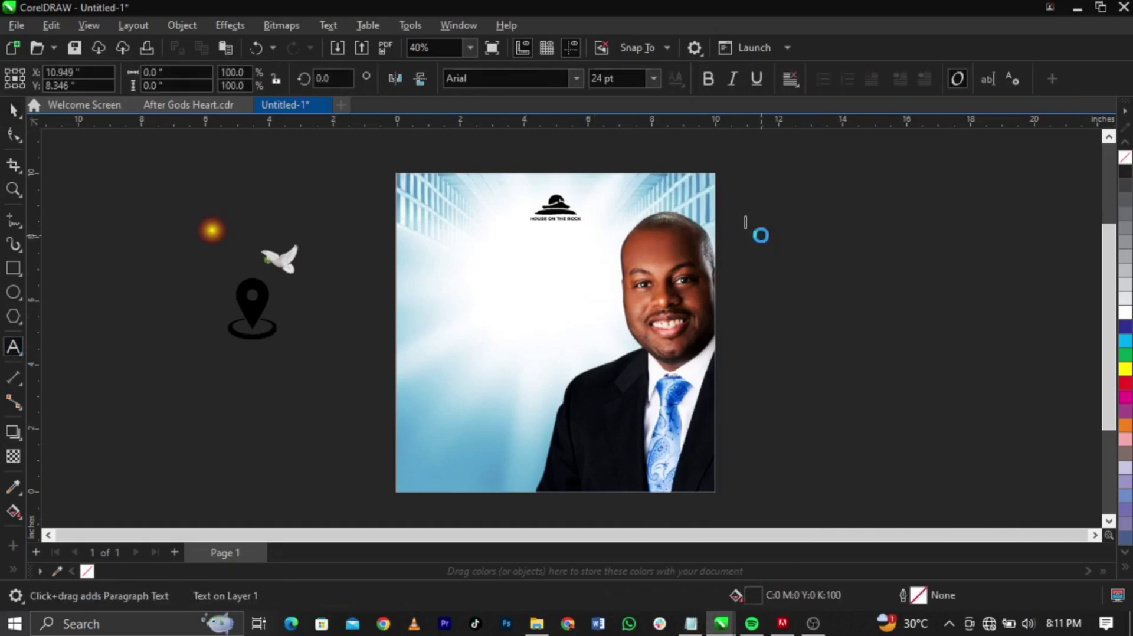
{"action": "key", "text": "ctrl+v"}
Step: Fill the pasted text block white and enlarge it to about 34 pt beside the page
{"action": "left_click", "coordinate": [1119, 312]}
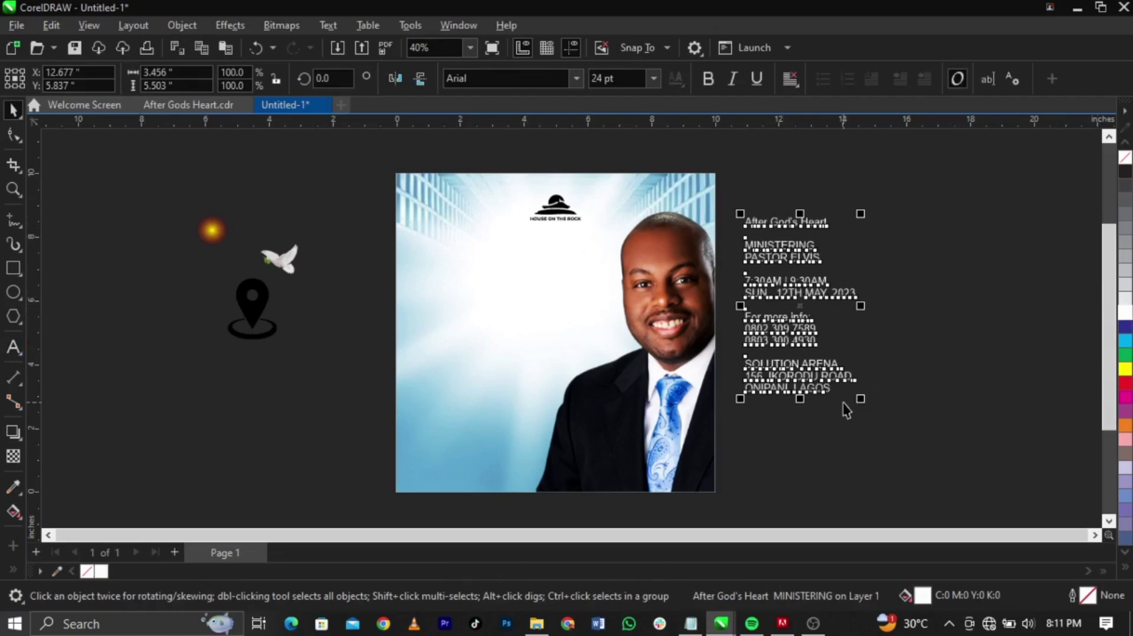
{"action": "left_click_drag", "start_coordinate": [864, 398], "coordinate": [969, 396]}
{"action": "left_click", "coordinate": [969, 397]}
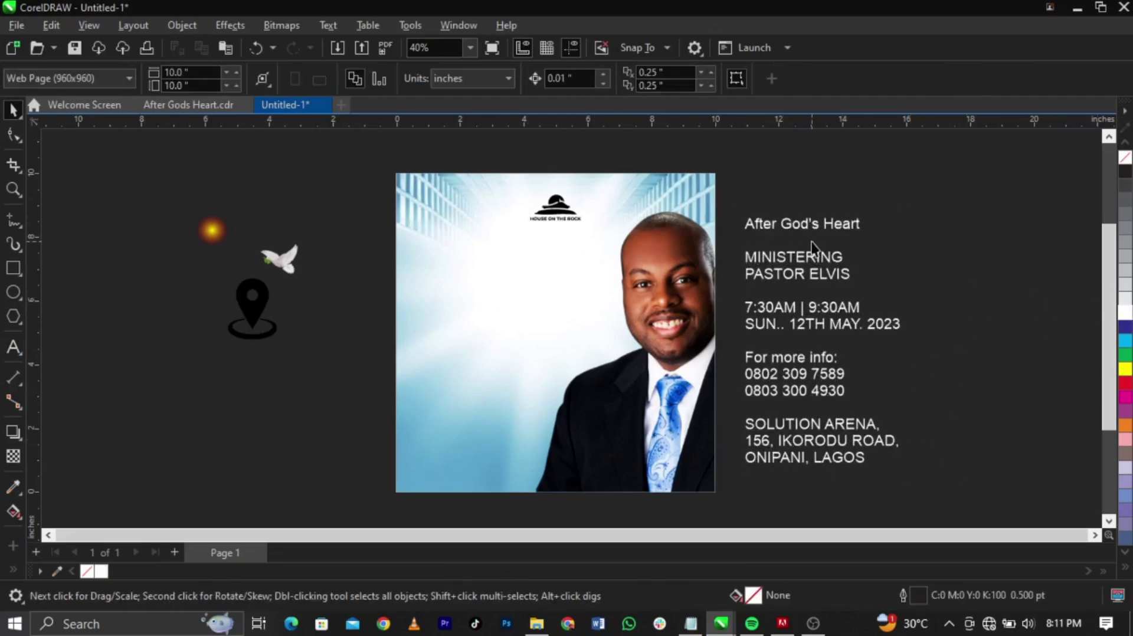
Step: Take the line After God's Heart out of the text block and paste it as separate text on the page
{"action": "double_click", "coordinate": [838, 234]}
{"action": "left_click_drag", "start_coordinate": [867, 227], "coordinate": [729, 223]}
{"action": "key", "text": "ctrl+c"}
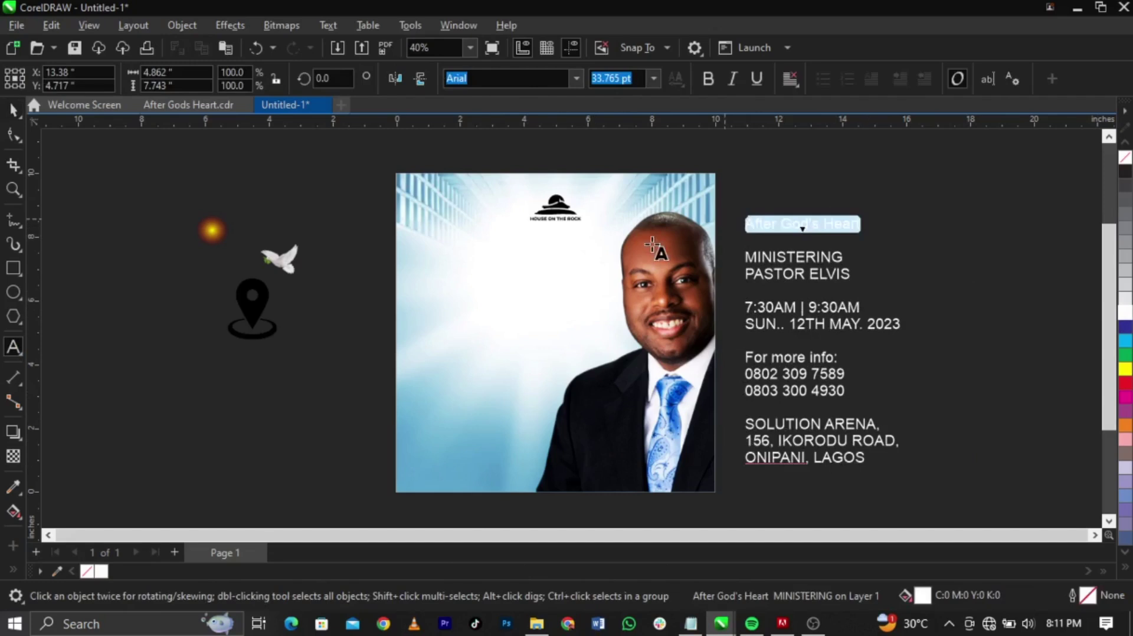
{"action": "key", "text": "Delete"}
{"action": "left_click", "coordinate": [440, 322]}
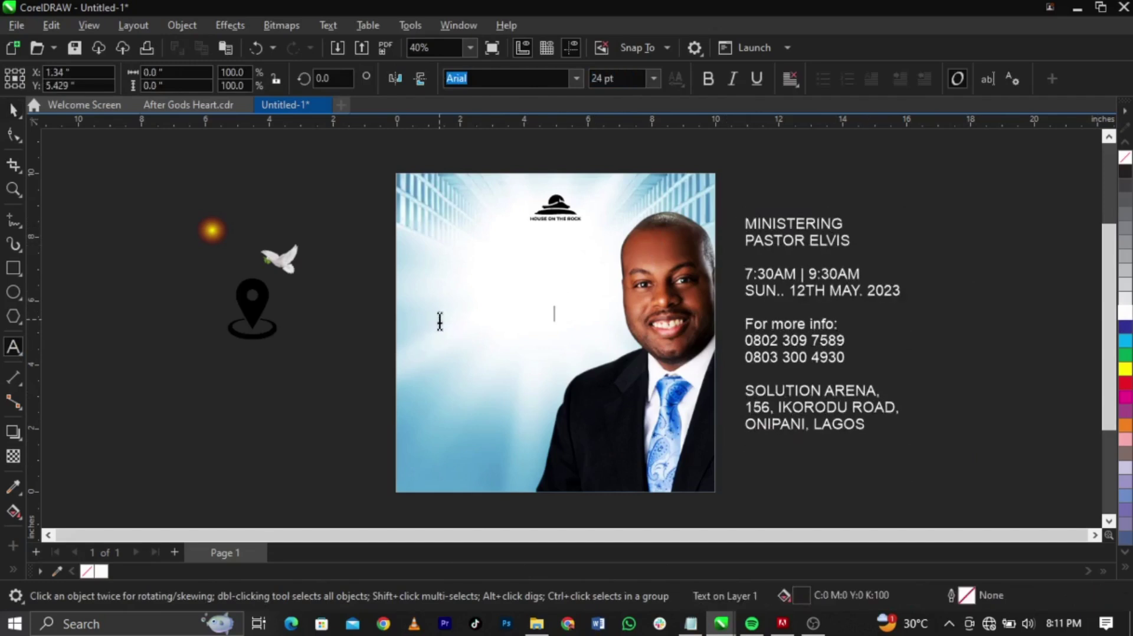
{"action": "key", "text": "ctrl+v"}
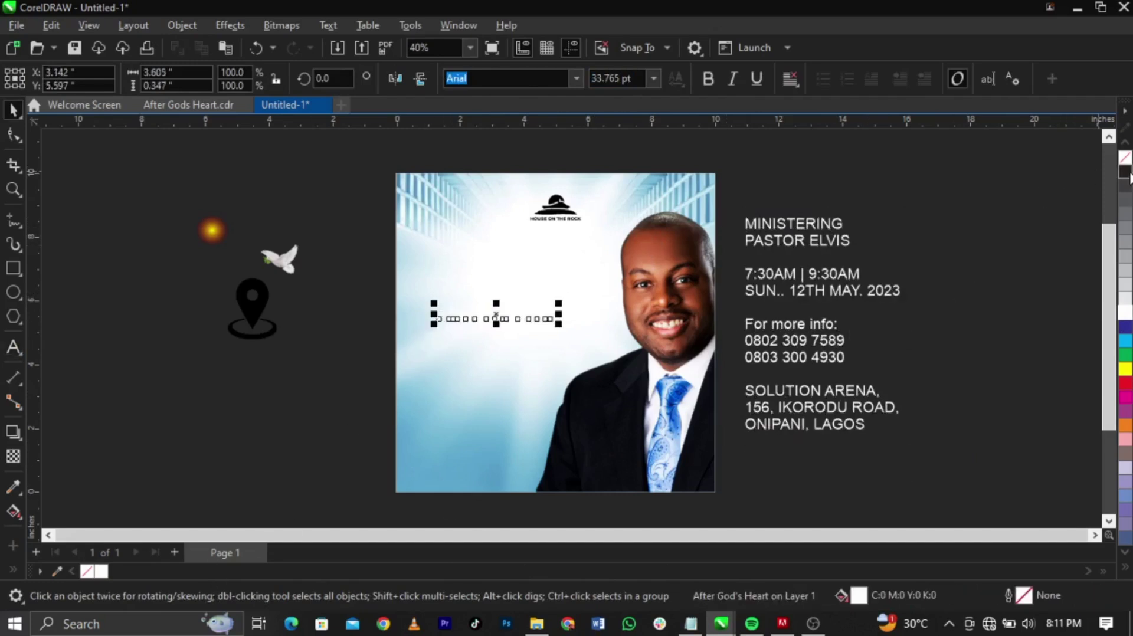
Step: Fill the After God's Heart title with pure RGB black, #000000
{"action": "key", "text": "z"}
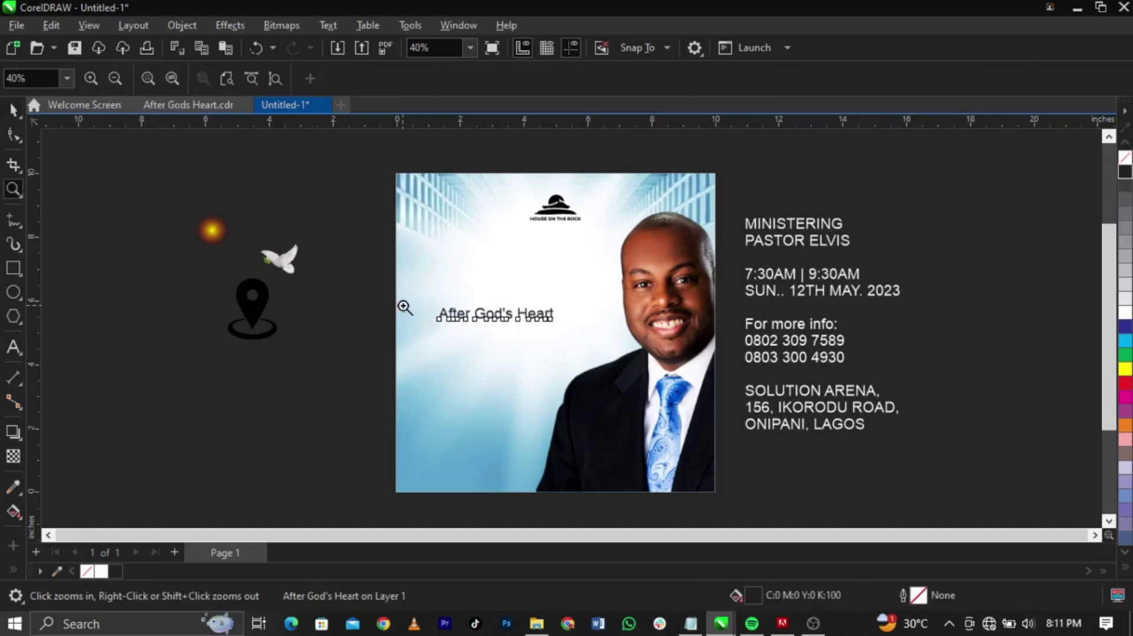
{"action": "left_click_drag", "start_coordinate": [340, 240], "coordinate": [708, 387]}
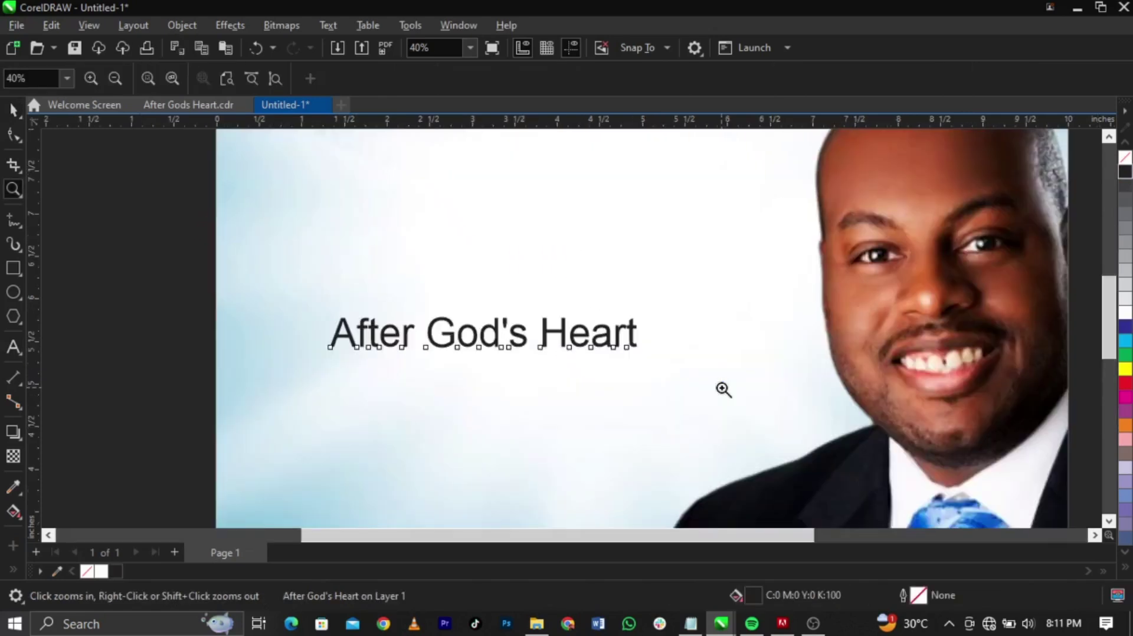
{"action": "key", "text": "space"}
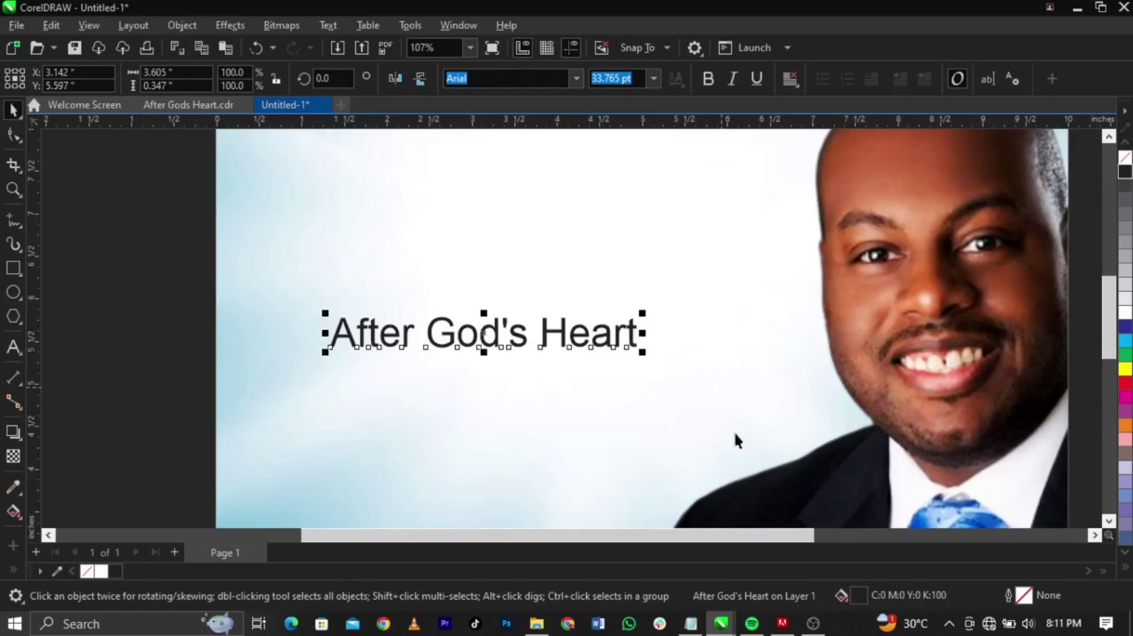
{"action": "double_click", "coordinate": [863, 596]}
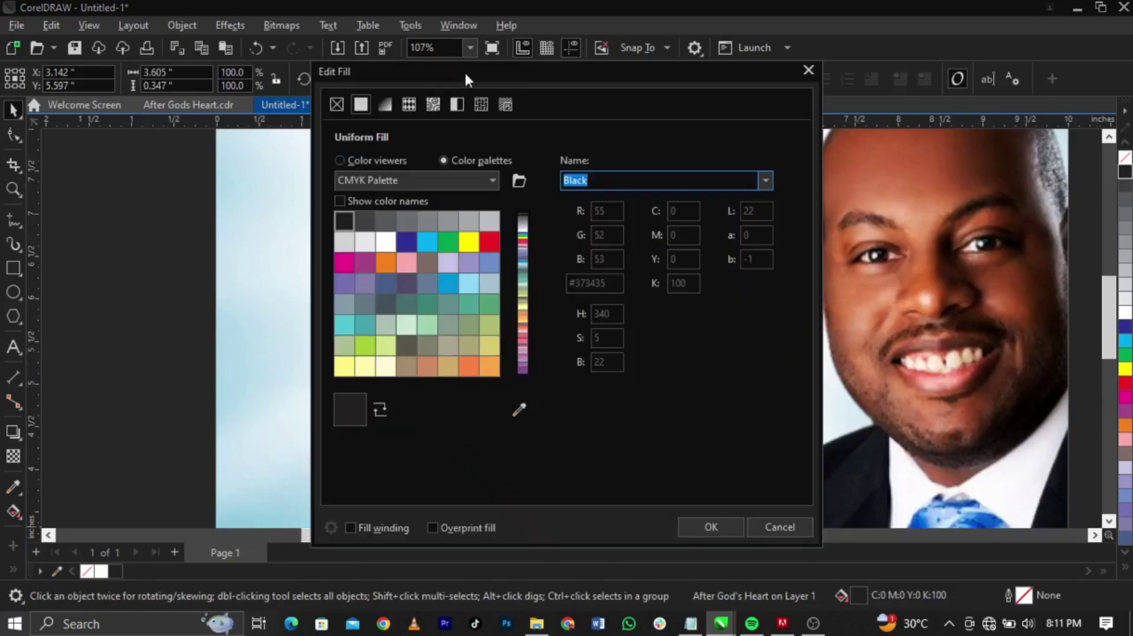
{"action": "left_click_drag", "start_coordinate": [465, 73], "coordinate": [795, 77]}
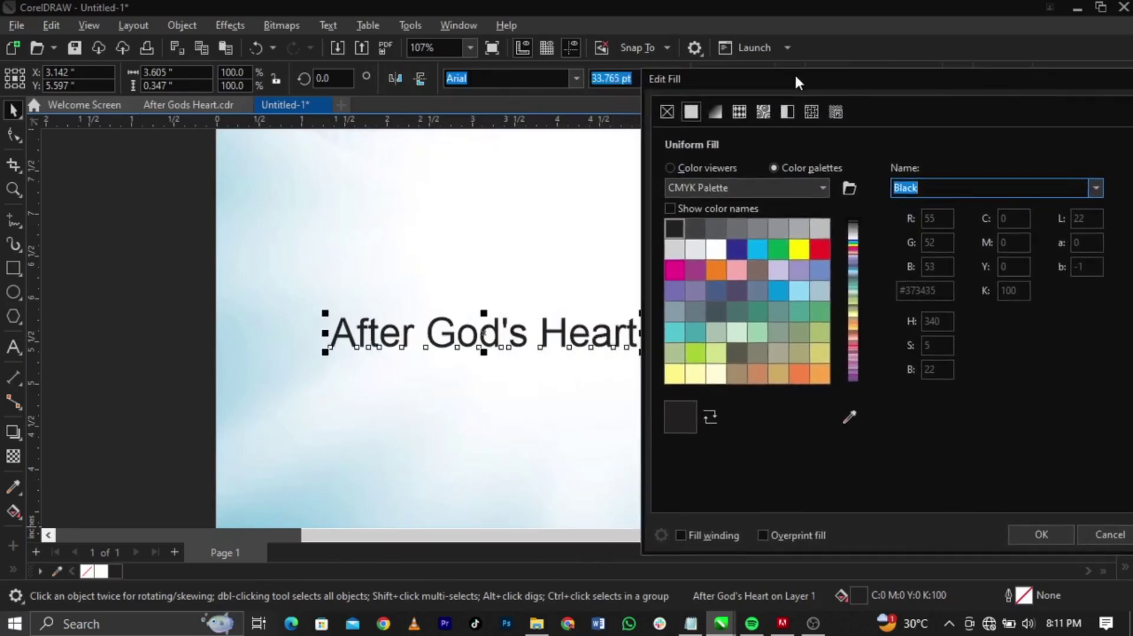
{"action": "left_click", "coordinate": [670, 168]}
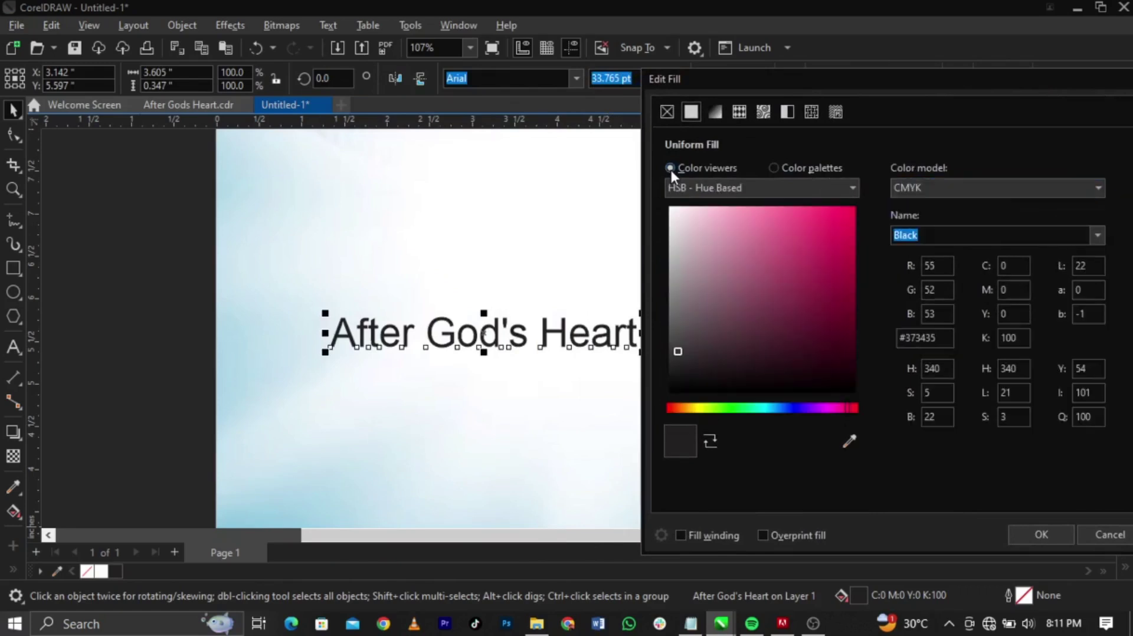
{"action": "left_click", "coordinate": [943, 189]}
{"action": "left_click", "coordinate": [918, 230]}
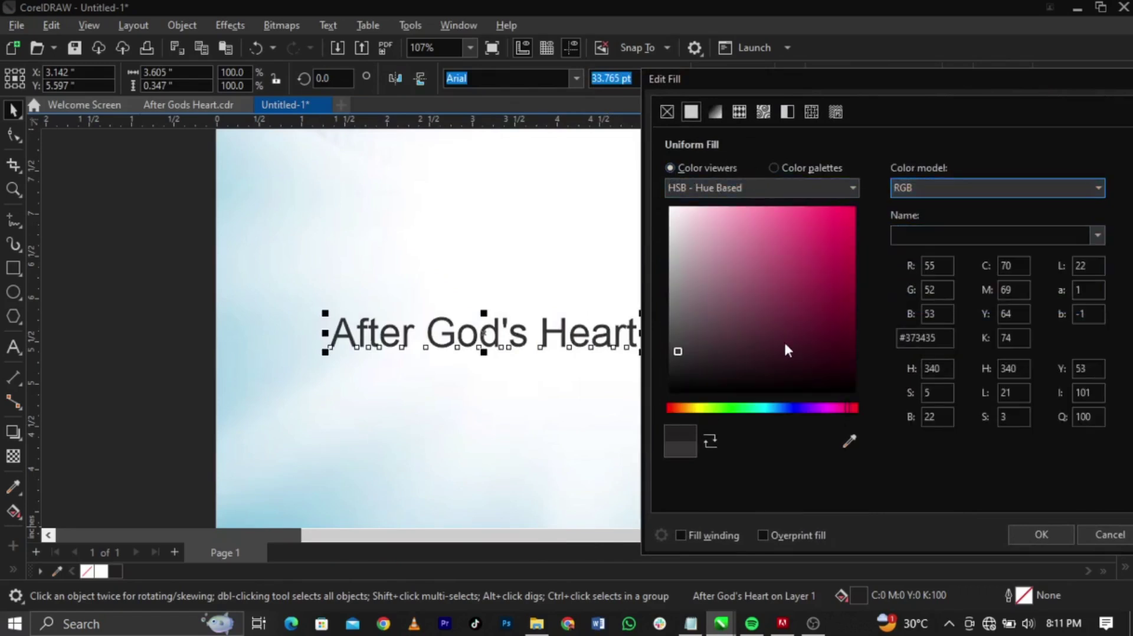
{"action": "left_click", "coordinate": [667, 384]}
{"action": "left_click", "coordinate": [682, 358]}
{"action": "left_click_drag", "start_coordinate": [682, 358], "coordinate": [650, 415]}
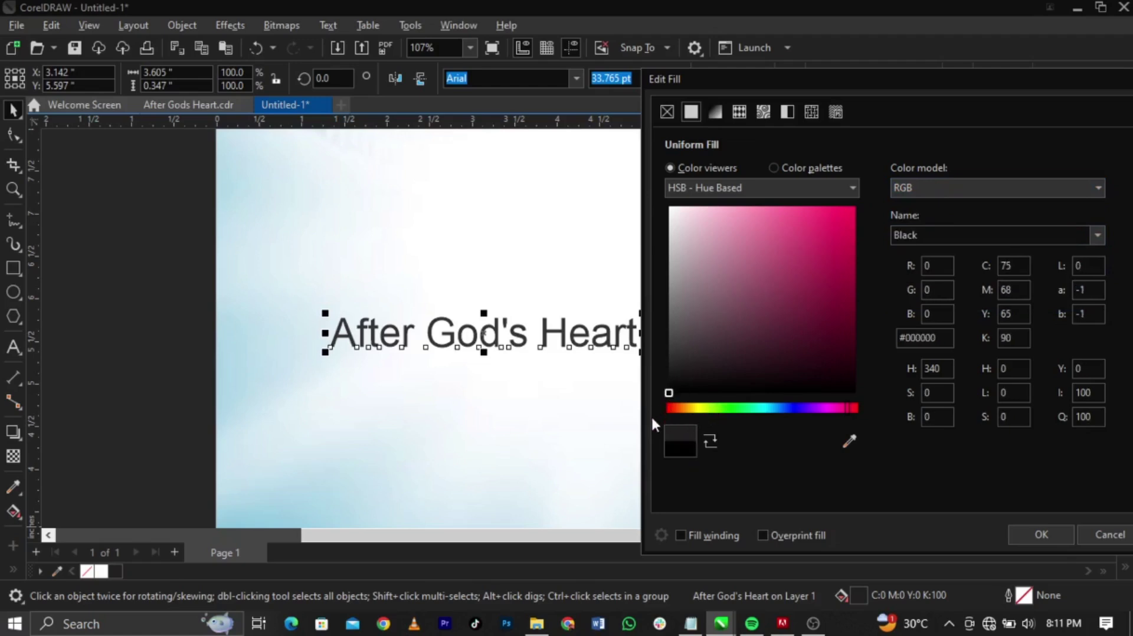
{"action": "left_click", "coordinate": [1039, 535]}
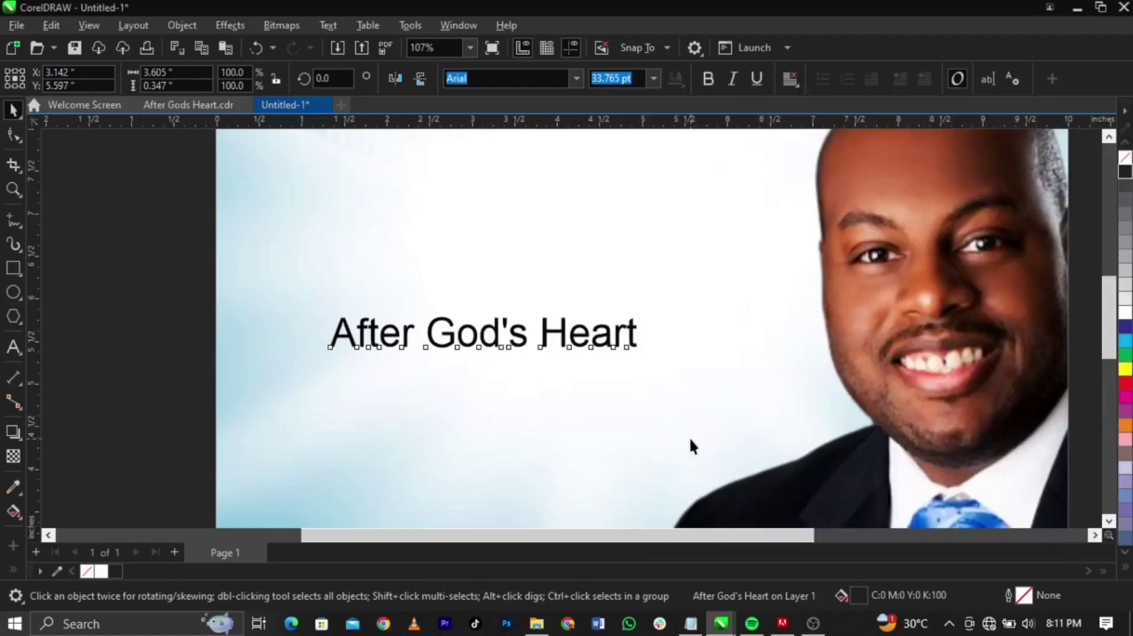
Step: Put After, God's and Heart on three lines higher on the page and break them apart into separate text objects
{"action": "double_click", "coordinate": [427, 341]}
{"action": "key", "text": "Return"}
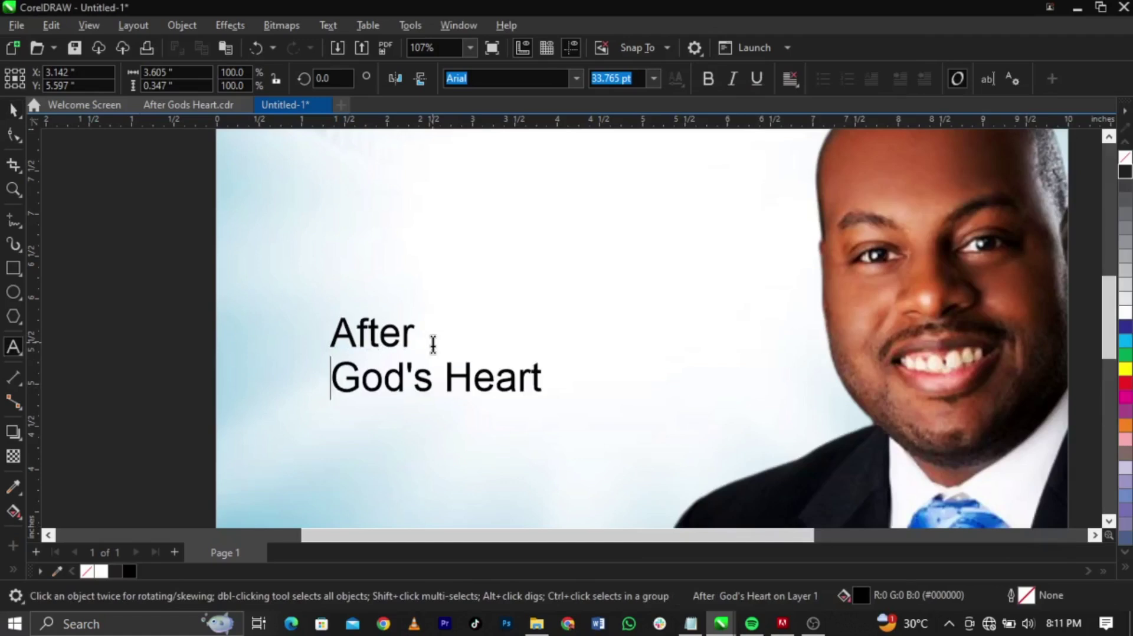
{"action": "key", "text": "Return"}
{"action": "key", "text": "ctrl+space"}
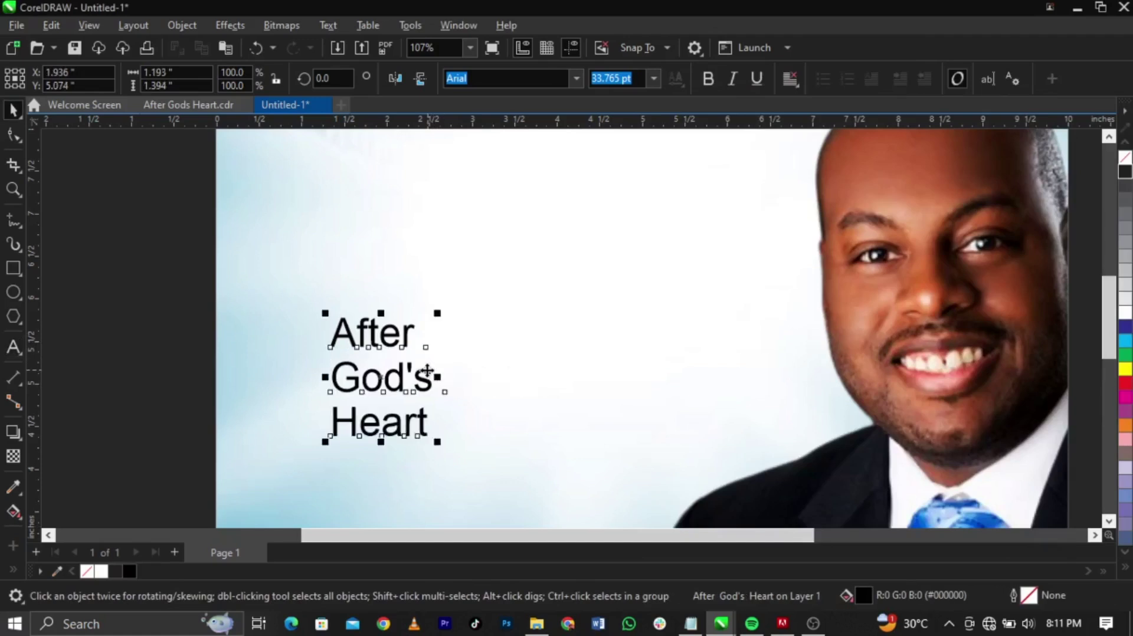
{"action": "left_click_drag", "start_coordinate": [428, 375], "coordinate": [549, 258]}
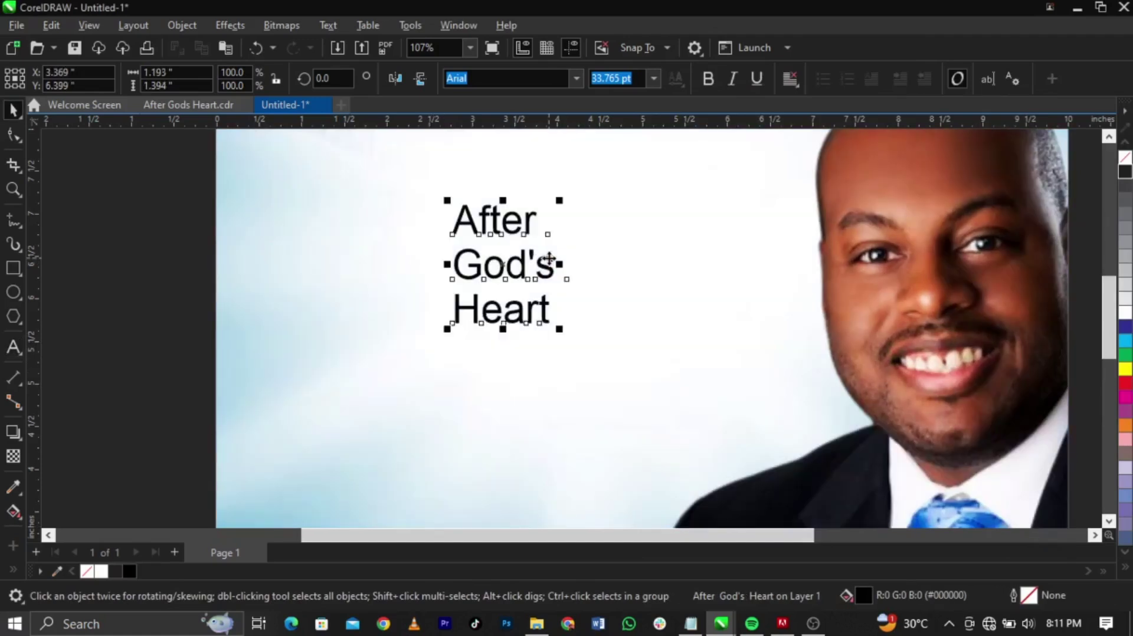
{"action": "key", "text": "ctrl+k"}
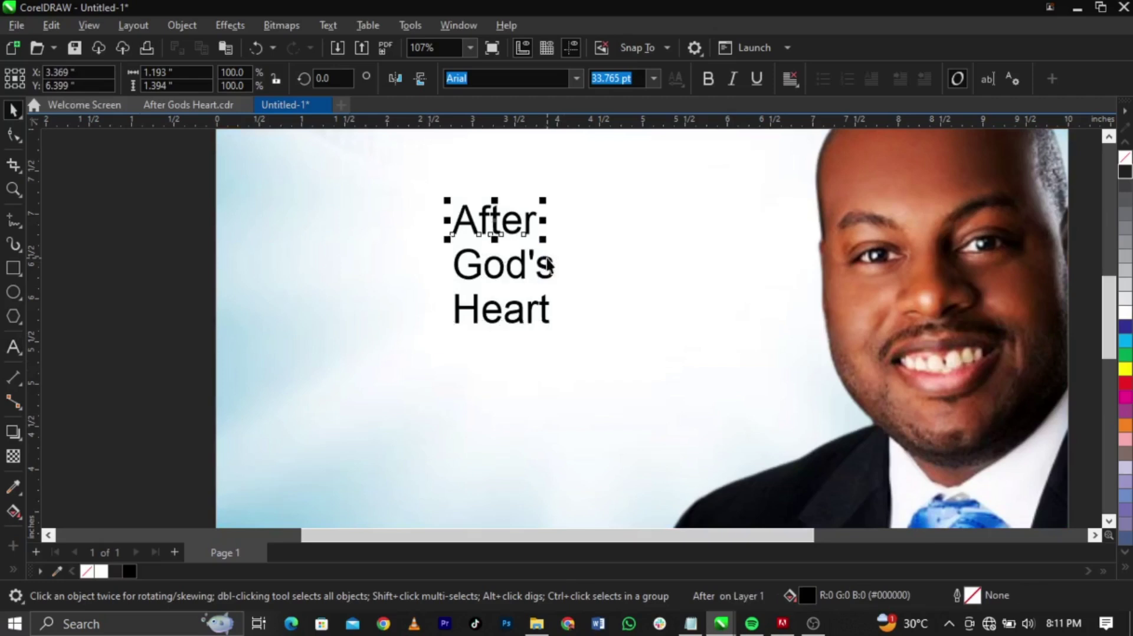
Step: Copy the font name LainieDaySH from the Notepad file and apply that font to the word After
{"action": "left_click", "coordinate": [689, 623]}
{"action": "left_click", "coordinate": [752, 484]}
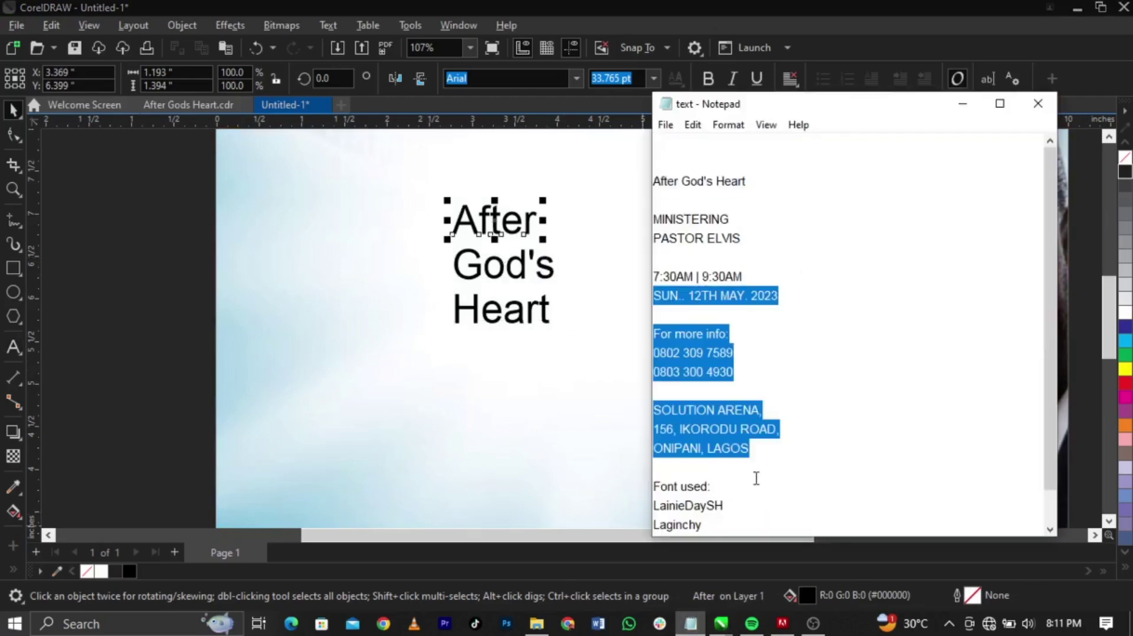
{"action": "left_click_drag", "start_coordinate": [630, 516], "coordinate": [631, 500]}
{"action": "key", "text": "ctrl+c"}
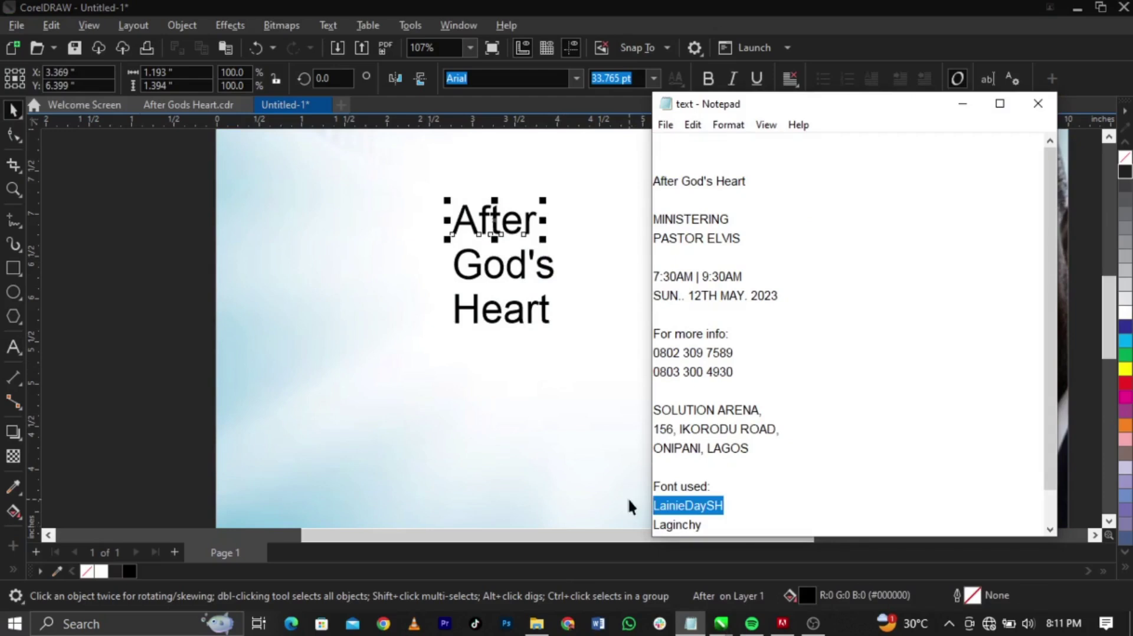
{"action": "left_click", "coordinate": [505, 224]}
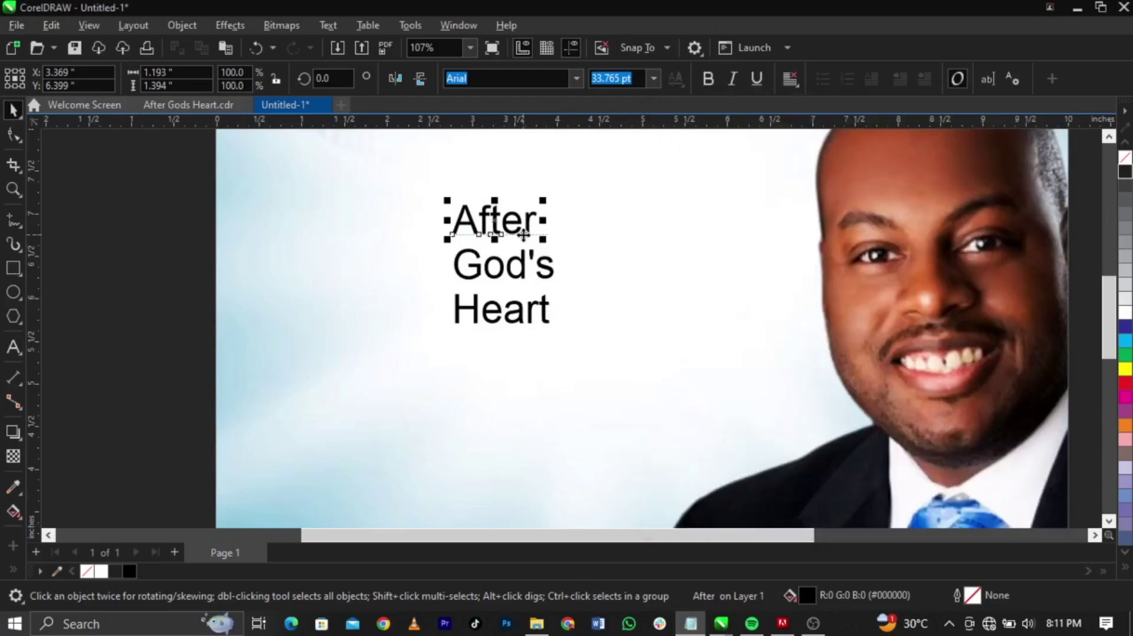
{"action": "left_click", "coordinate": [499, 222]}
{"action": "key", "text": "ctrl+v"}
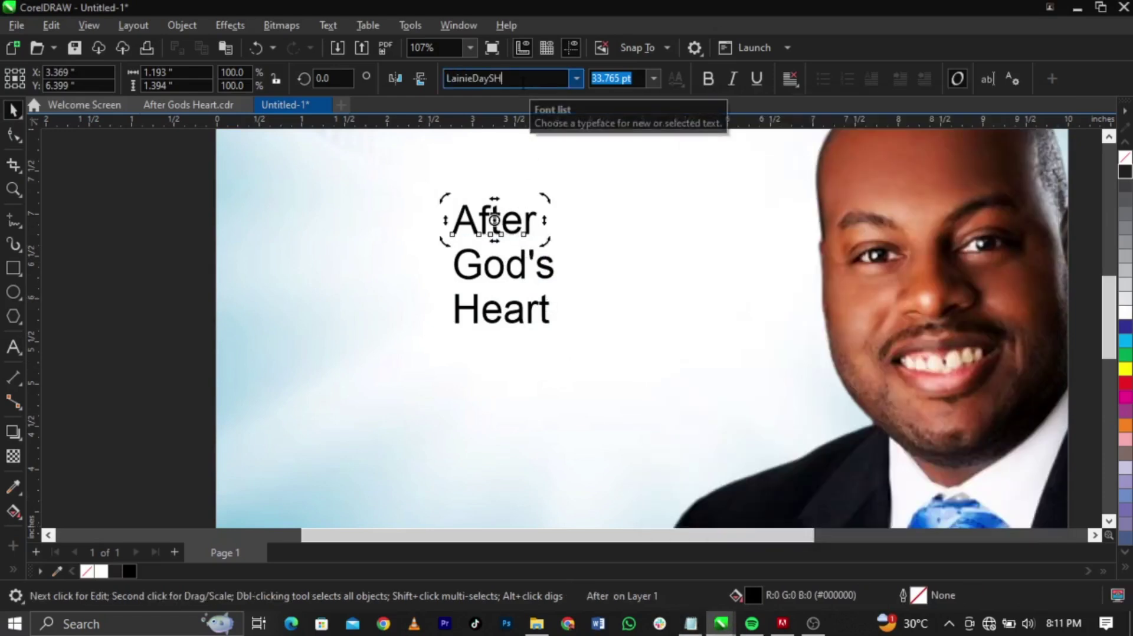
{"action": "key", "text": "Return"}
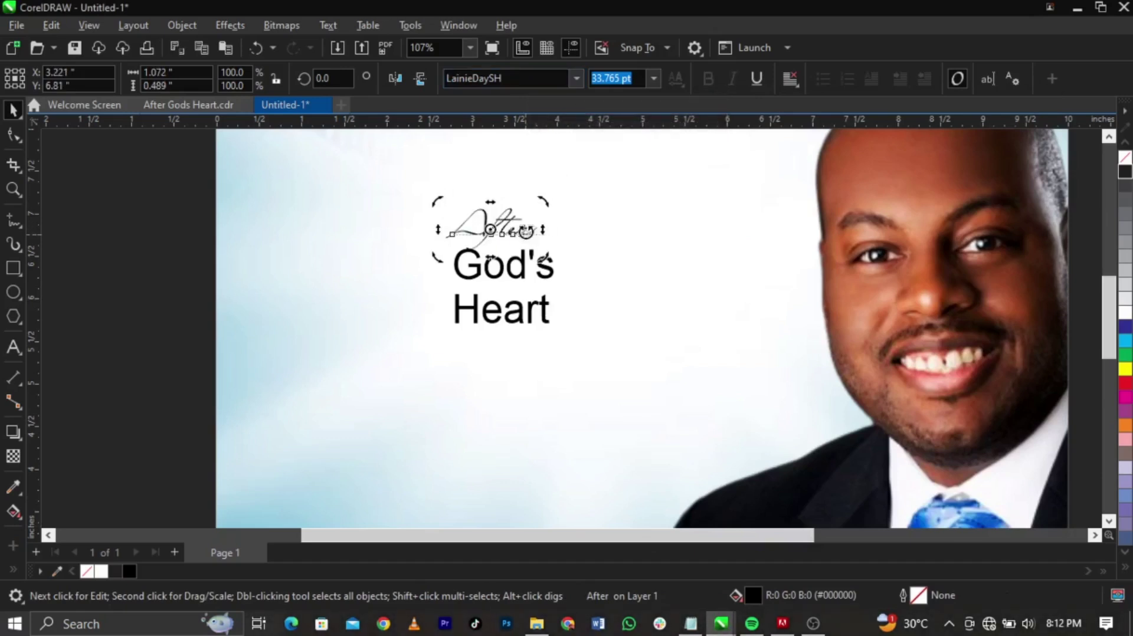
Step: Copy the font name Laginchy from the Notepad file and apply that font to the word God's
{"action": "left_click", "coordinate": [536, 259]}
{"action": "left_click", "coordinate": [539, 263]}
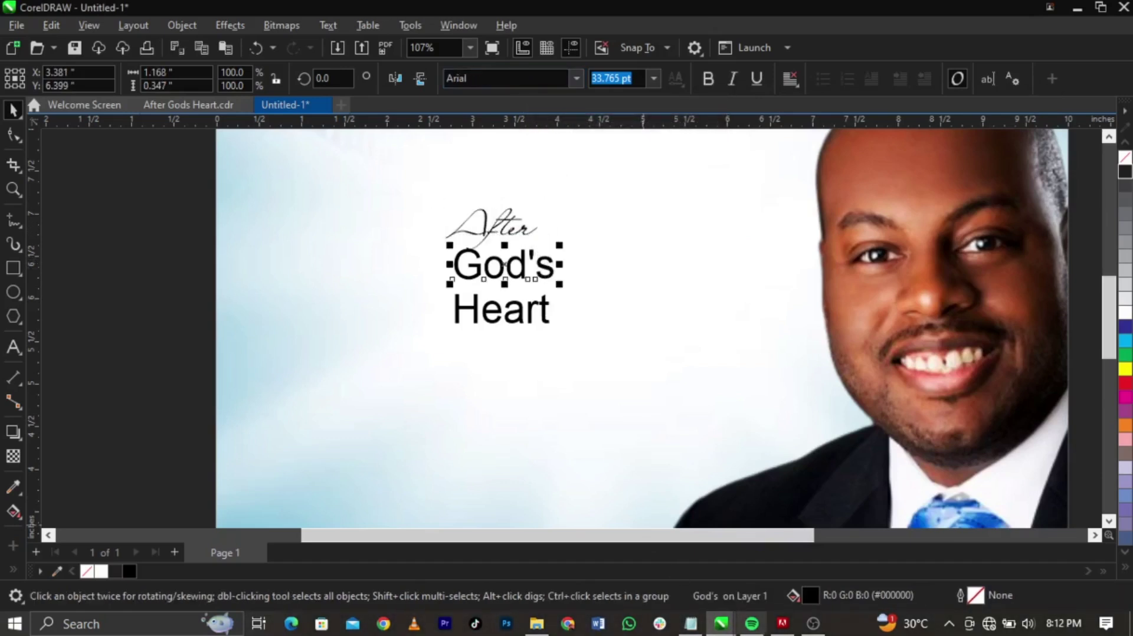
{"action": "left_click", "coordinate": [690, 623]}
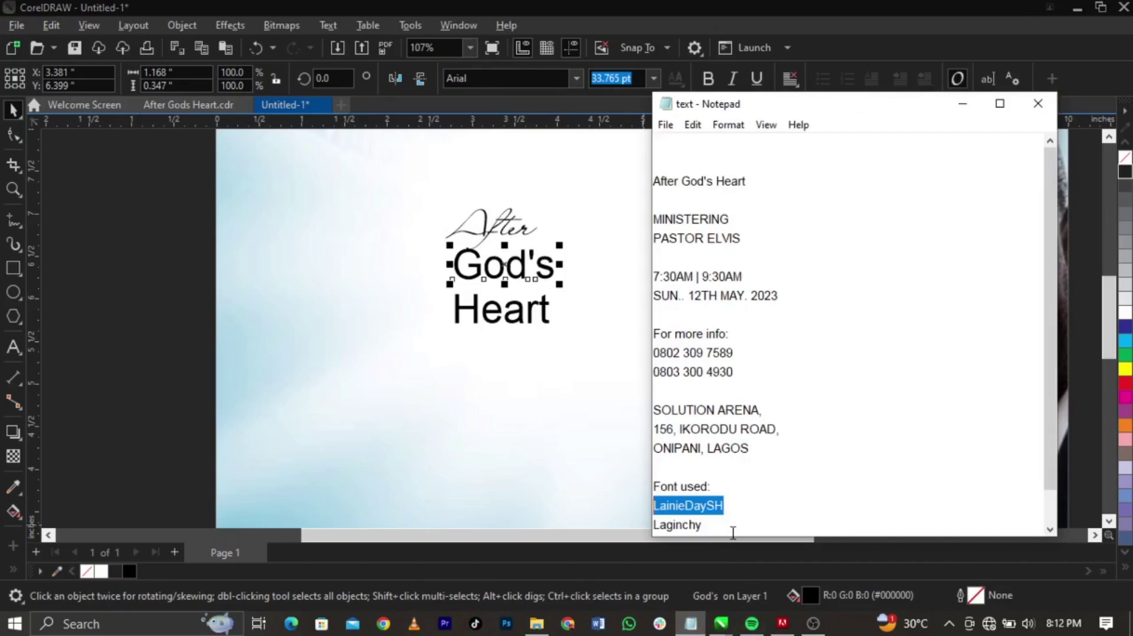
{"action": "left_click_drag", "start_coordinate": [733, 530], "coordinate": [673, 524]}
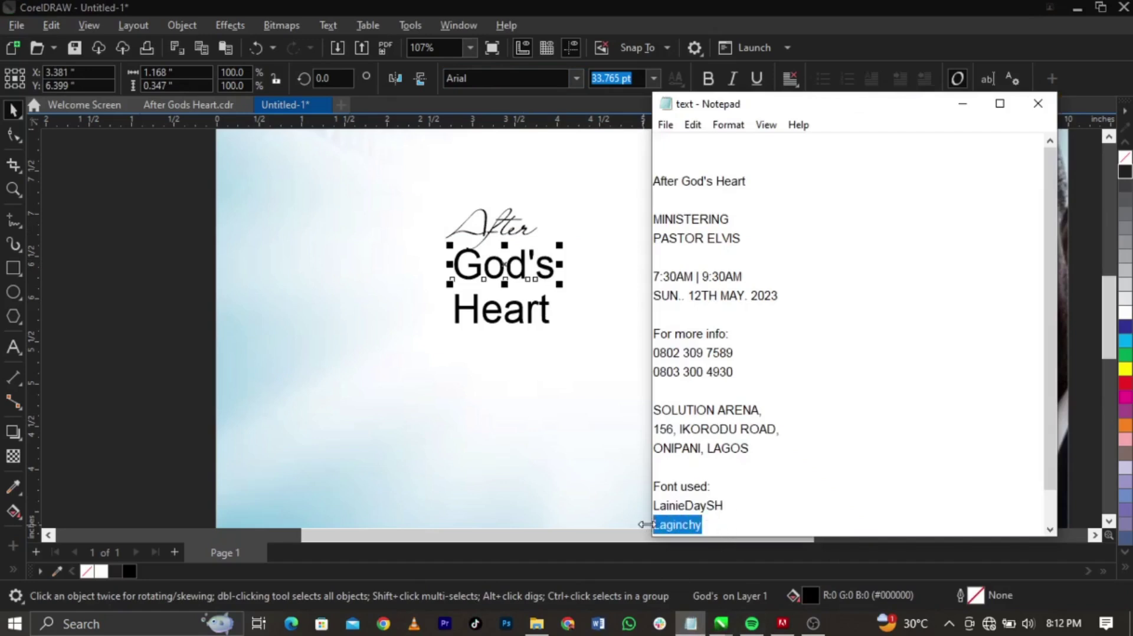
{"action": "left_click", "coordinate": [523, 287]}
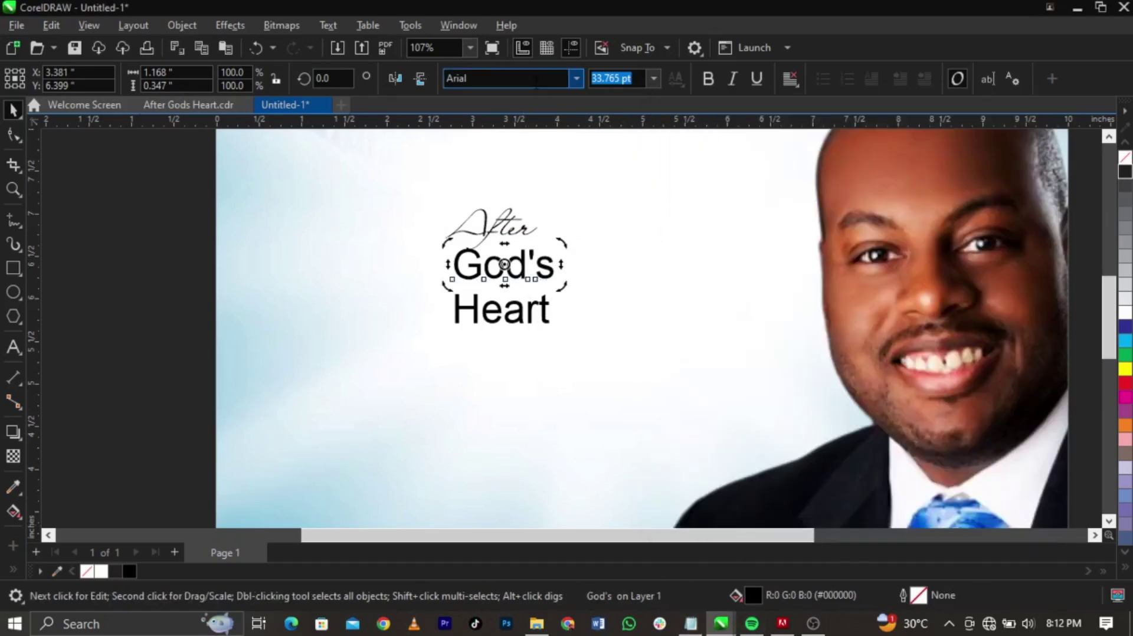
{"action": "type", "text": "Laginchy"}
{"action": "key", "text": "Return"}
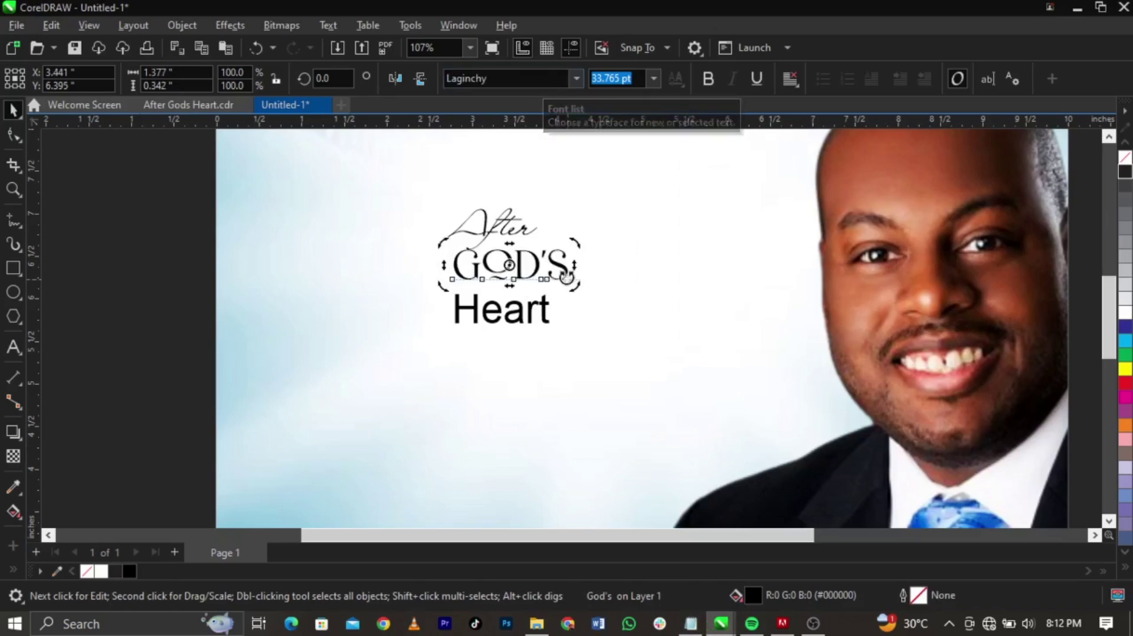
Step: Set the font of the word Heart to Laginchy
{"action": "left_click", "coordinate": [547, 307]}
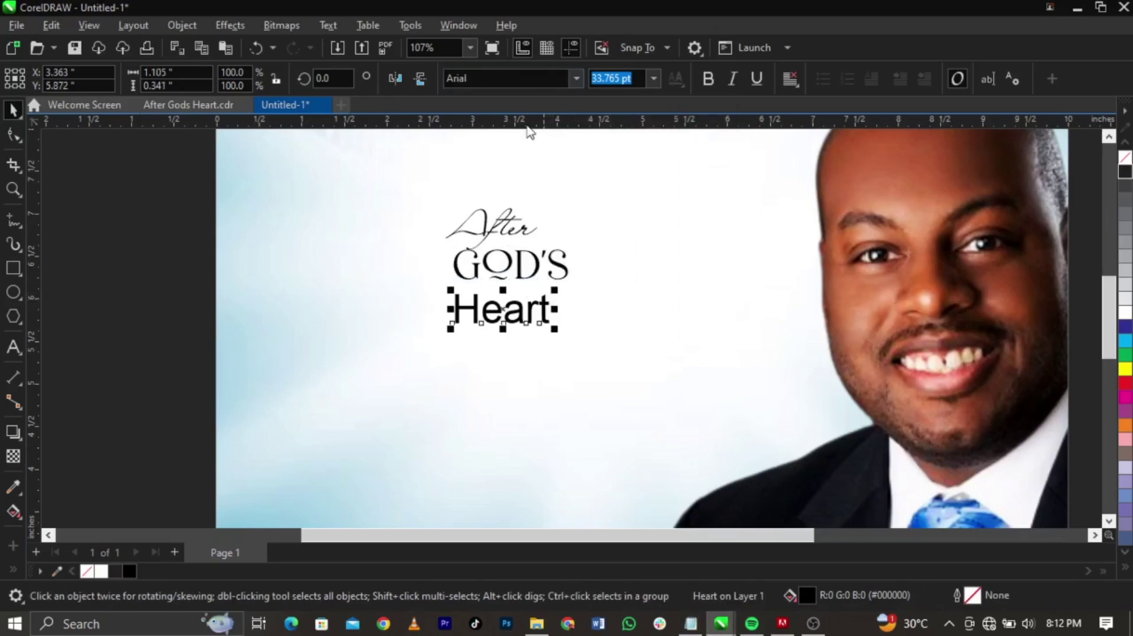
{"action": "left_click", "coordinate": [520, 78]}
{"action": "type", "text": "Laginchy"}
{"action": "key", "text": "Return"}
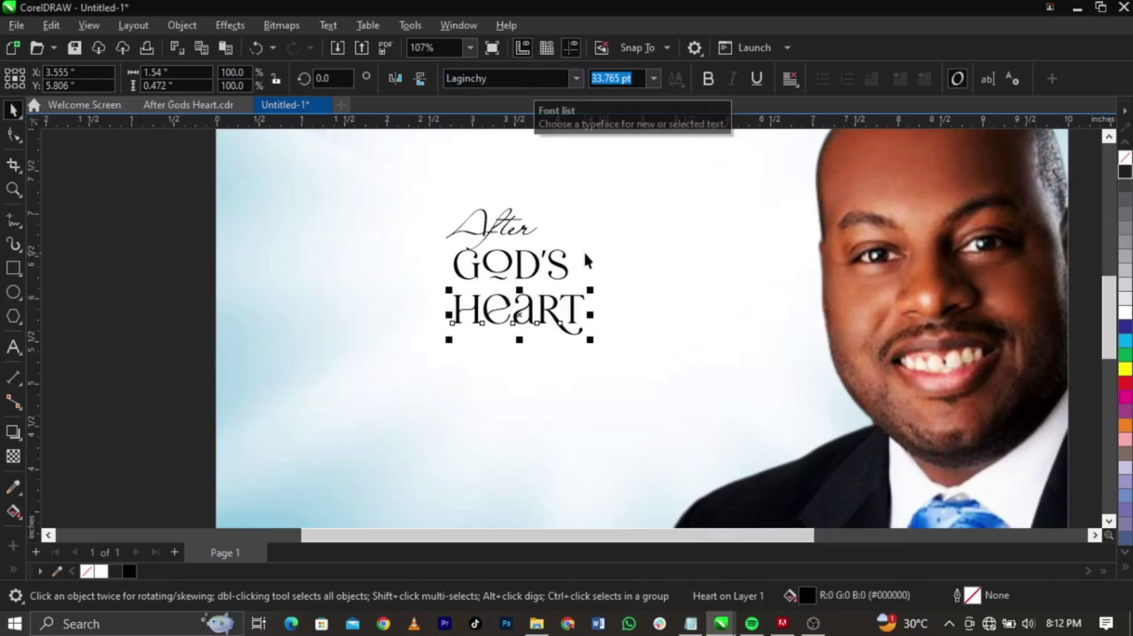
Step: Enlarge the word Heart to about 77 pt, about 3.5 inches wide, and move it well below God's
{"action": "left_click_drag", "start_coordinate": [590, 340], "coordinate": [732, 328]}
{"action": "left_click_drag", "start_coordinate": [656, 391], "coordinate": [516, 526]}
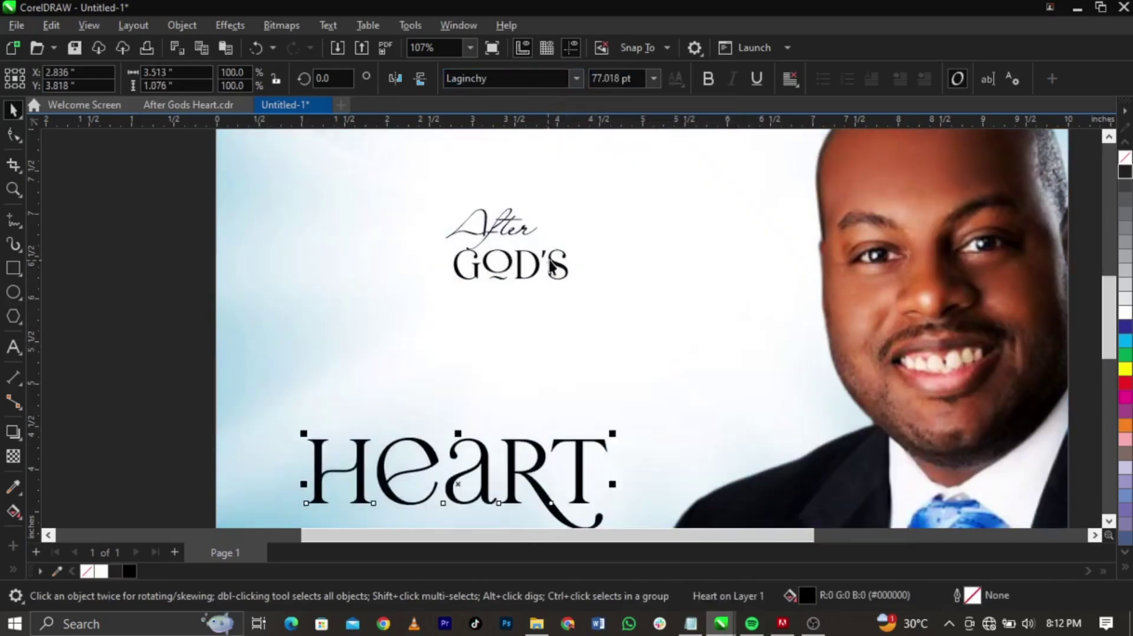
Step: Enlarge the word God's to about 88 pt, about 3.6 inches wide, and place it under the word After
{"action": "left_click", "coordinate": [550, 267]}
{"action": "left_click_drag", "start_coordinate": [574, 287], "coordinate": [765, 334]}
{"action": "left_click_drag", "start_coordinate": [732, 285], "coordinate": [635, 279]}
Step: Enlarge the word After to about 65 pt, about 2 inches wide
{"action": "left_click", "coordinate": [496, 251]}
{"action": "left_click", "coordinate": [493, 236]}
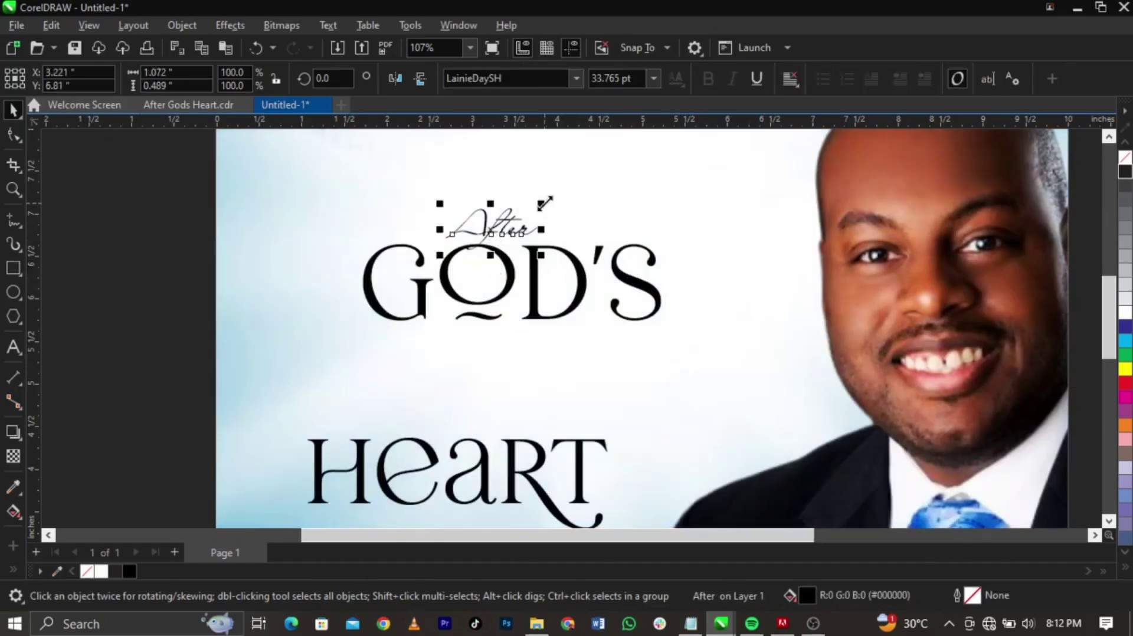
{"action": "left_click_drag", "start_coordinate": [546, 205], "coordinate": [627, 184]}
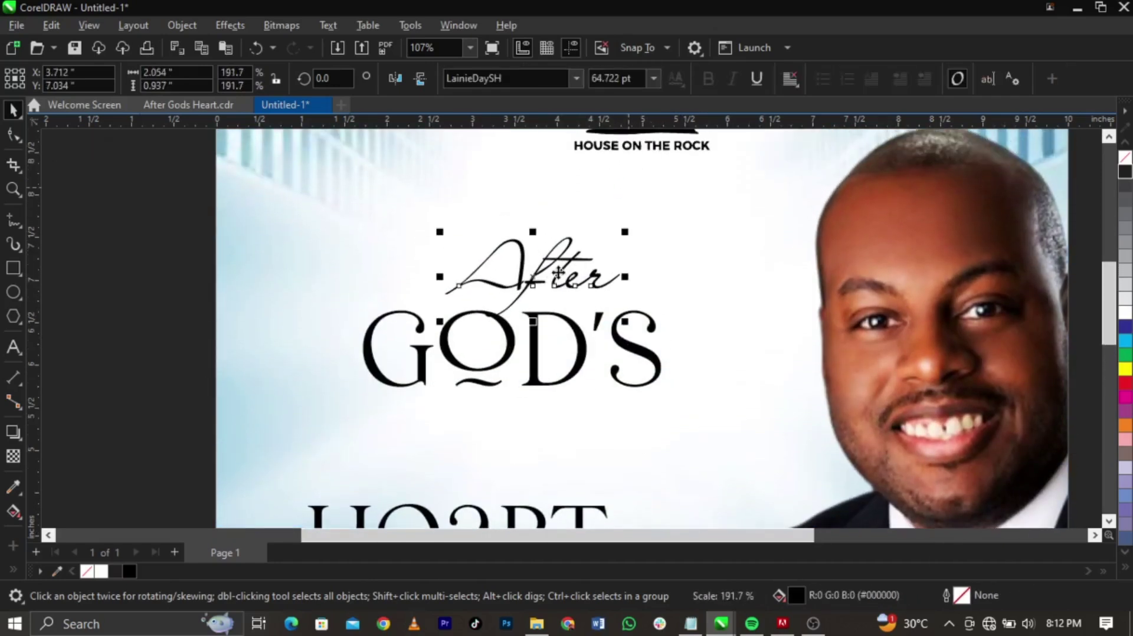
Step: Tighten the letter spacing of the word God's to a width of about 3.2 inches
{"action": "left_click", "coordinate": [427, 346]}
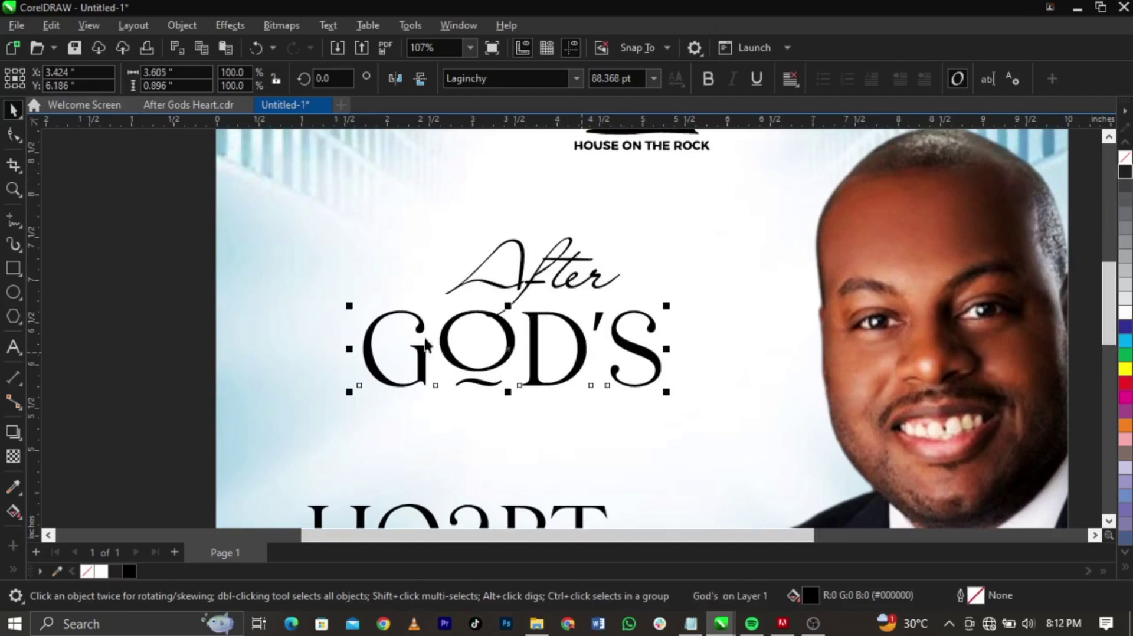
{"action": "left_click", "coordinate": [12, 135]}
{"action": "left_click_drag", "start_coordinate": [662, 403], "coordinate": [625, 403]}
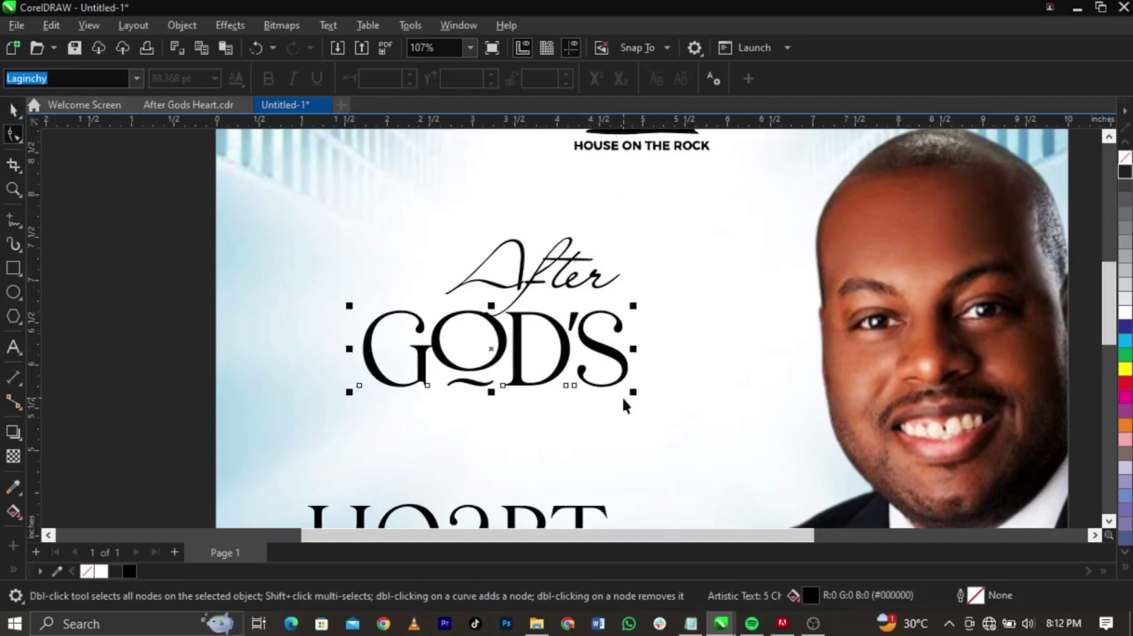
Step: Split 's from God's into its own text object, shrink it to about 46 pt and place it right after the D
{"action": "key", "text": "space"}
{"action": "double_click", "coordinate": [576, 323]}
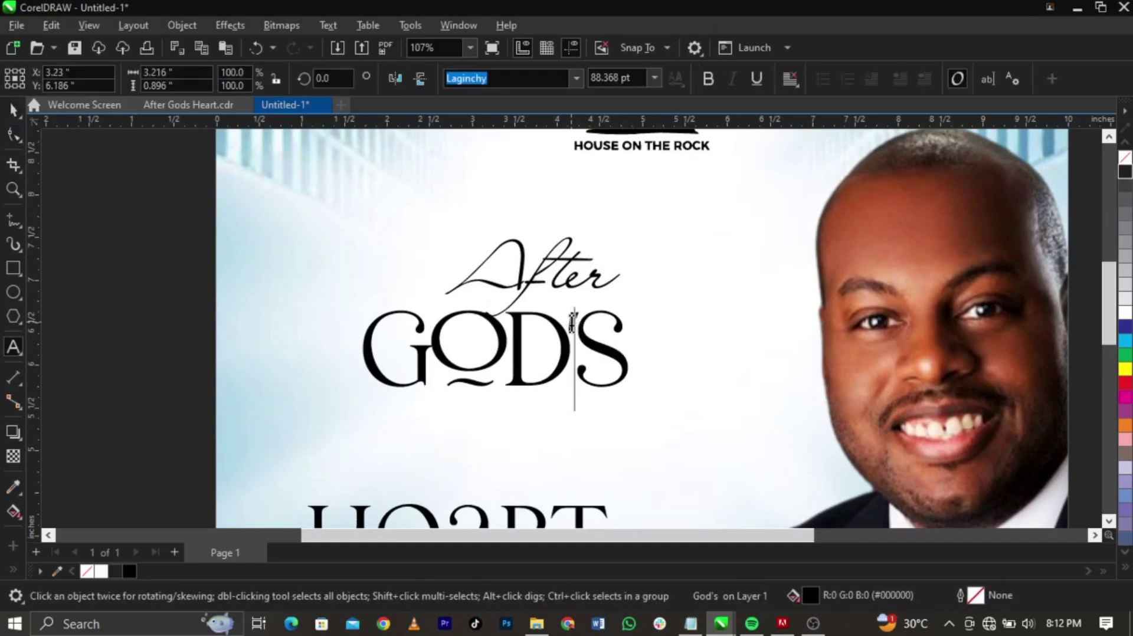
{"action": "key", "text": "shift+End"}
{"action": "left_click_drag", "start_coordinate": [571, 325], "coordinate": [688, 372]}
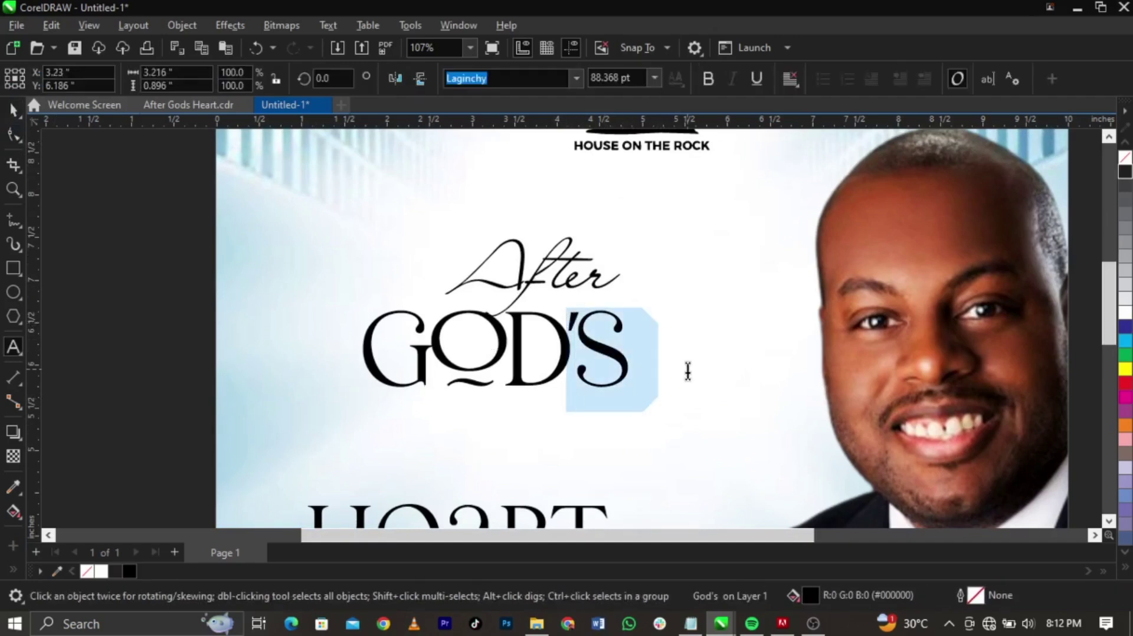
{"action": "key", "text": "ctrl+x"}
{"action": "left_click", "coordinate": [688, 372]}
{"action": "key", "text": "ctrl+v"}
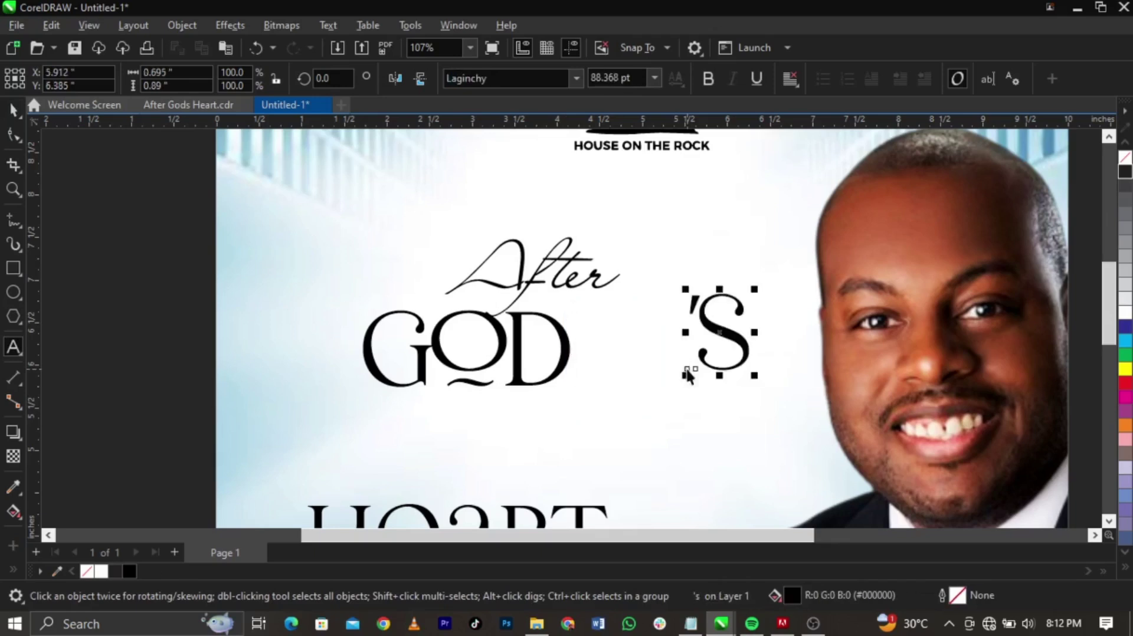
{"action": "key", "text": "ctrl+space"}
{"action": "left_click_drag", "start_coordinate": [758, 378], "coordinate": [614, 335]}
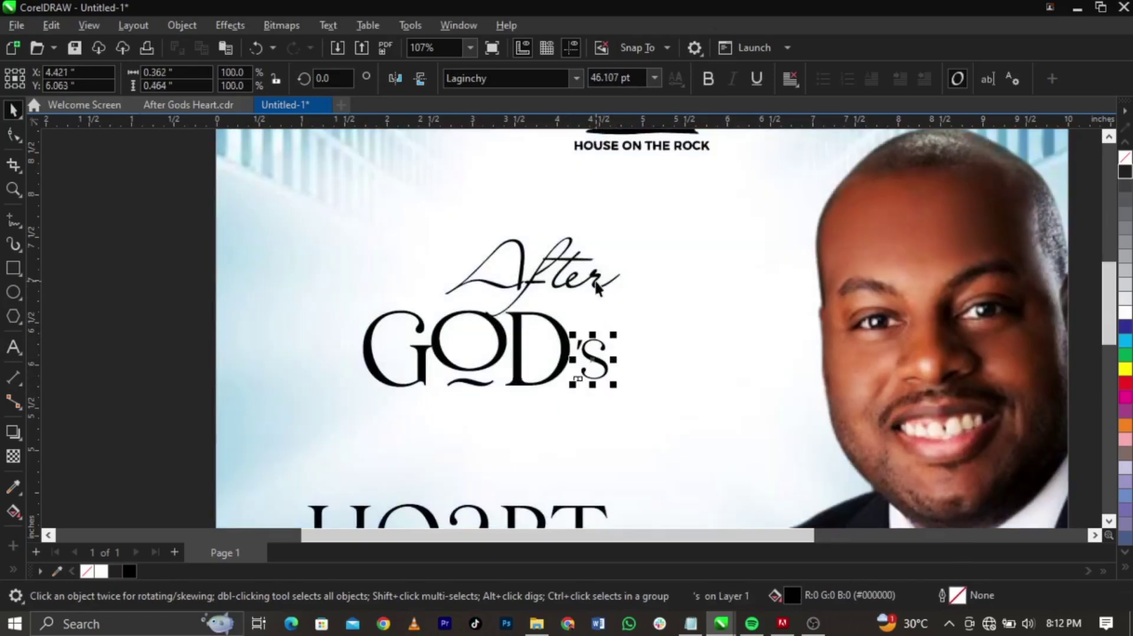
Step: Move After just above God and Heart just below it, enlarging Heart to about 82 pt
{"action": "left_click_drag", "start_coordinate": [597, 287], "coordinate": [533, 294]}
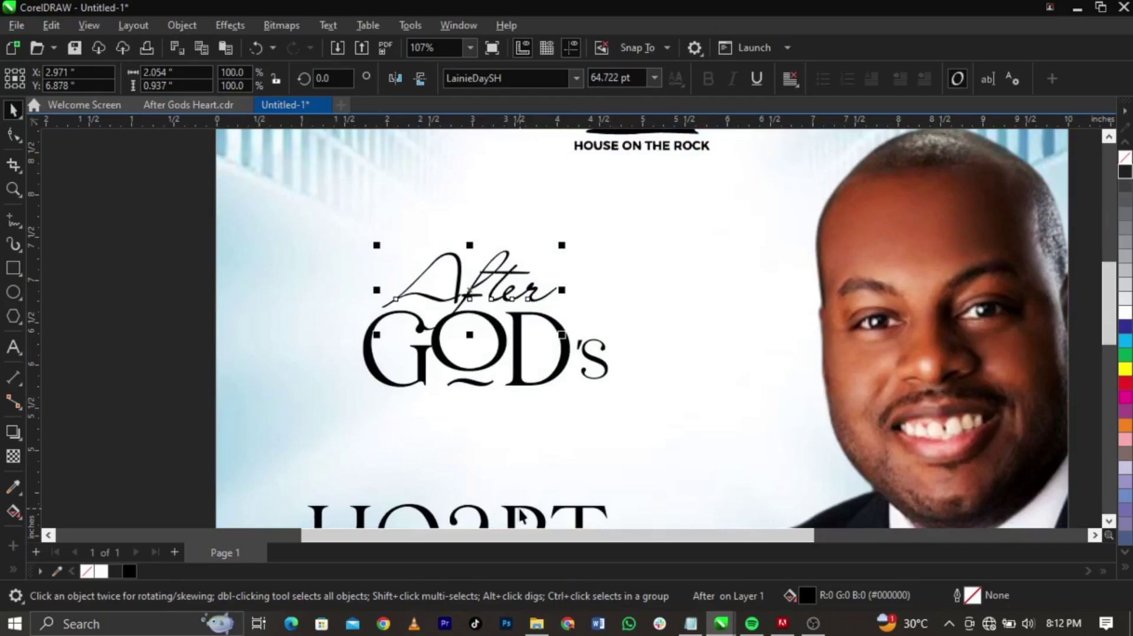
{"action": "left_click_drag", "start_coordinate": [519, 515], "coordinate": [555, 407]}
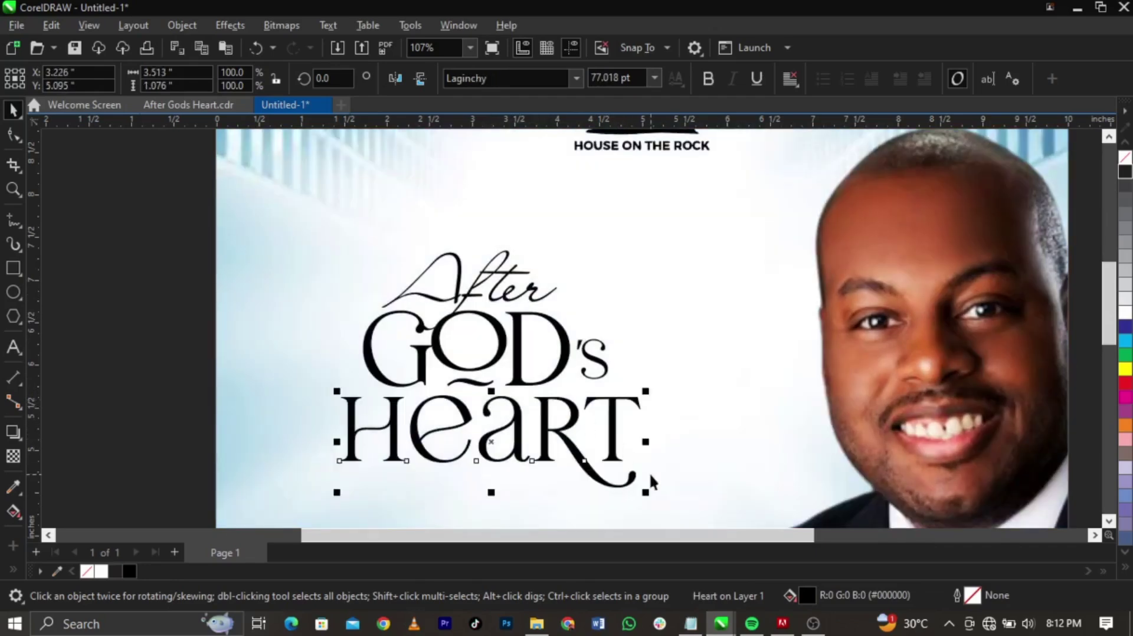
{"action": "left_click_drag", "start_coordinate": [648, 492], "coordinate": [664, 497]}
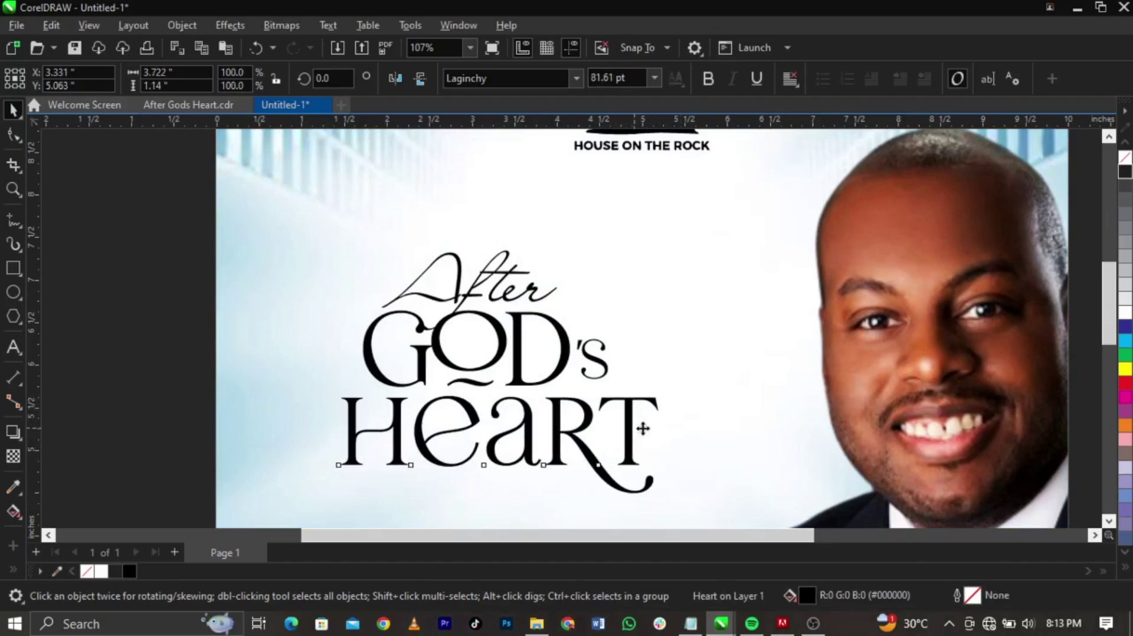
{"action": "mouse_move", "coordinate": [636, 429]}
{"action": "left_mouse_down"}
{"action": "mouse_move", "coordinate": [666, 436]}
{"action": "mouse_move", "coordinate": [657, 427]}
{"action": "left_mouse_up"}
Step: Scale After, God and 's up together slightly, with After at about 67 pt, and enlarge the 's a bit more on its own
{"action": "left_click_drag", "start_coordinate": [157, 220], "coordinate": [635, 408]}
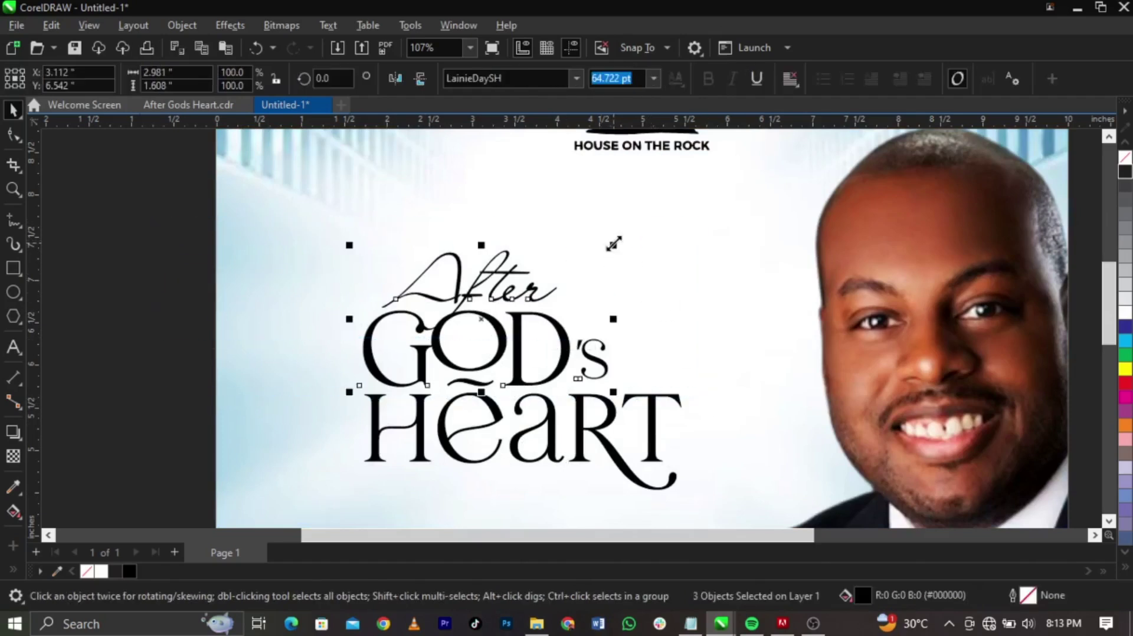
{"action": "left_click_drag", "start_coordinate": [614, 244], "coordinate": [621, 239]}
{"action": "left_click", "coordinate": [636, 351]}
{"action": "left_click", "coordinate": [613, 360]}
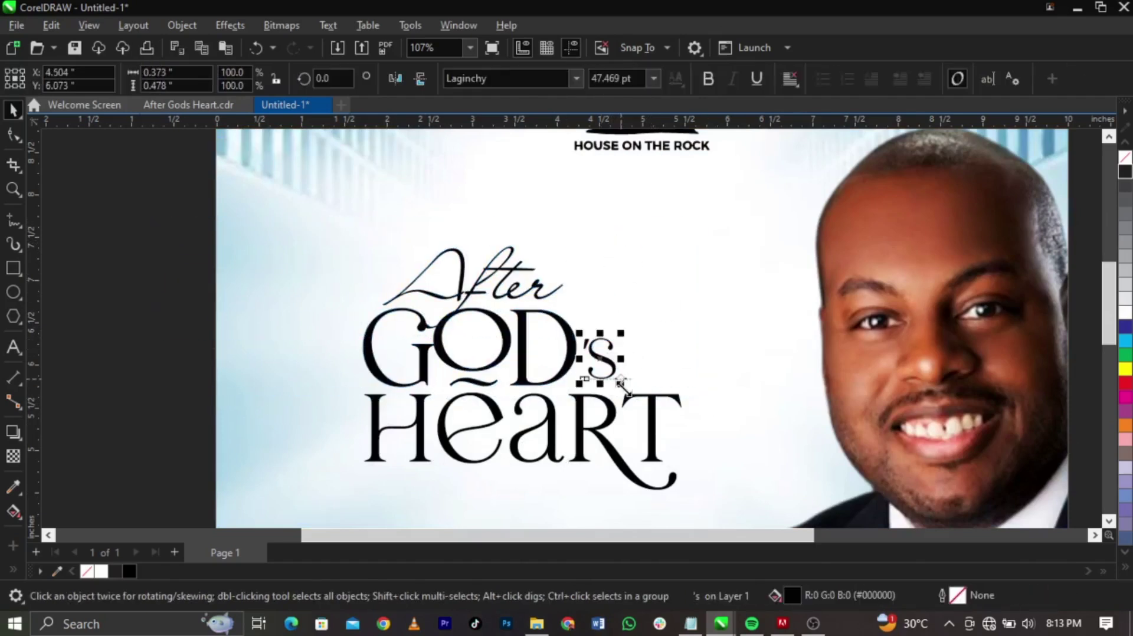
{"action": "left_click_drag", "start_coordinate": [621, 382], "coordinate": [625, 388]}
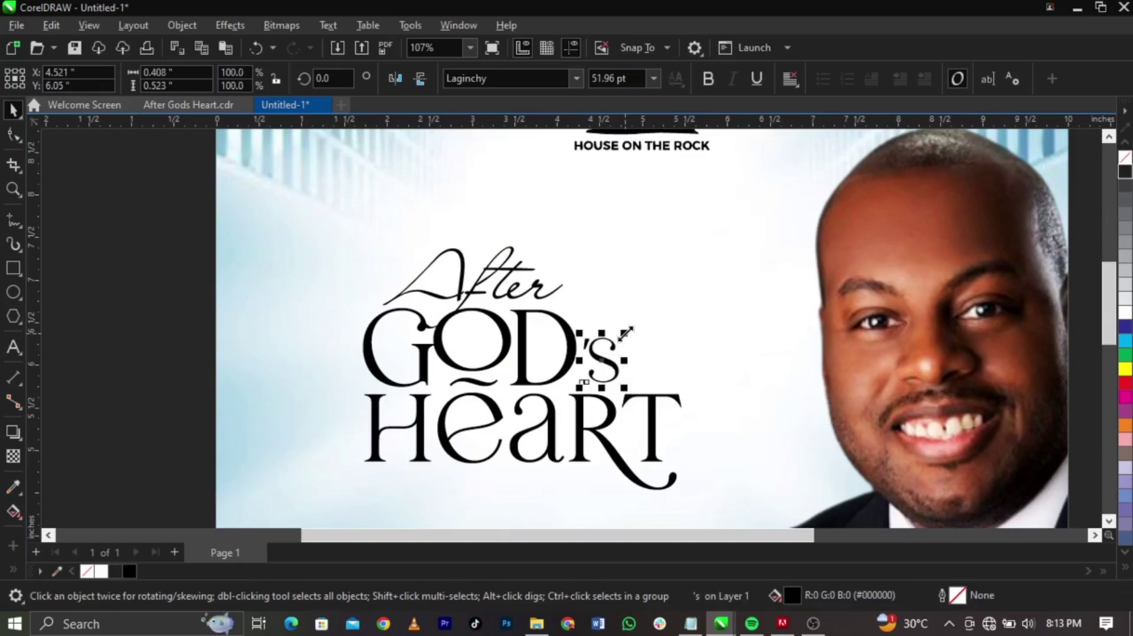
{"action": "left_click_drag", "start_coordinate": [625, 333], "coordinate": [632, 323]}
Step: Scale the whole title up to about 4 inches wide and position it between the page's left edge and the portrait
{"action": "left_click_drag", "start_coordinate": [205, 204], "coordinate": [776, 525]}
{"action": "scroll", "coordinate": [503, 261], "scroll_direction": "down", "scroll_amount": 3}
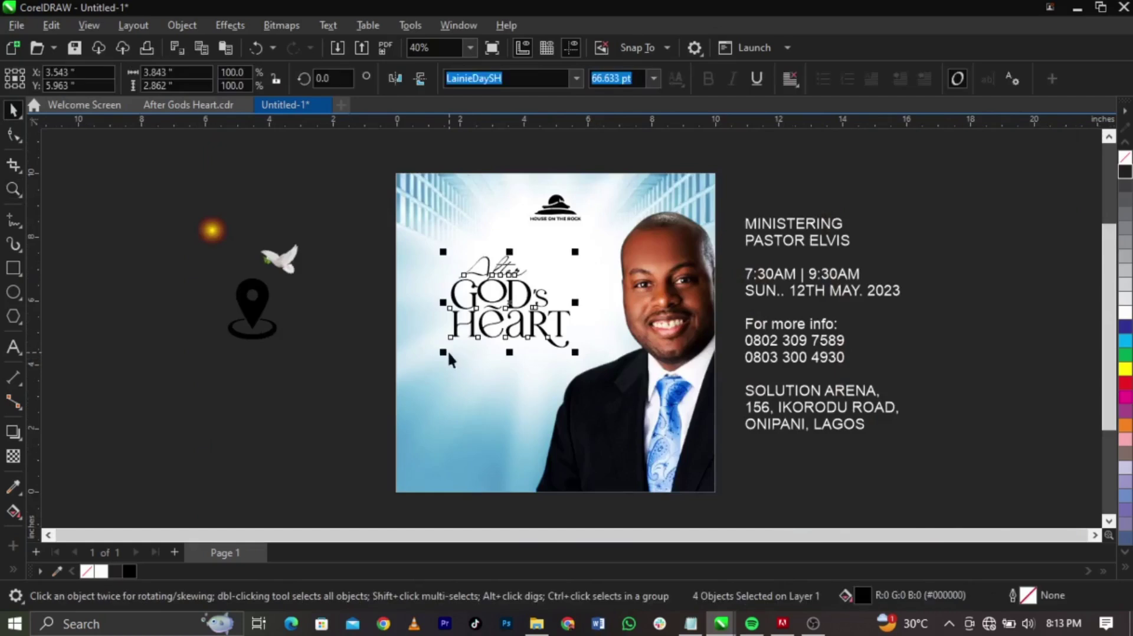
{"action": "left_click_drag", "start_coordinate": [441, 356], "coordinate": [440, 360]}
{"action": "key", "text": "z"}
{"action": "left_click_drag", "start_coordinate": [278, 194], "coordinate": [814, 425]}
{"action": "key", "text": "space"}
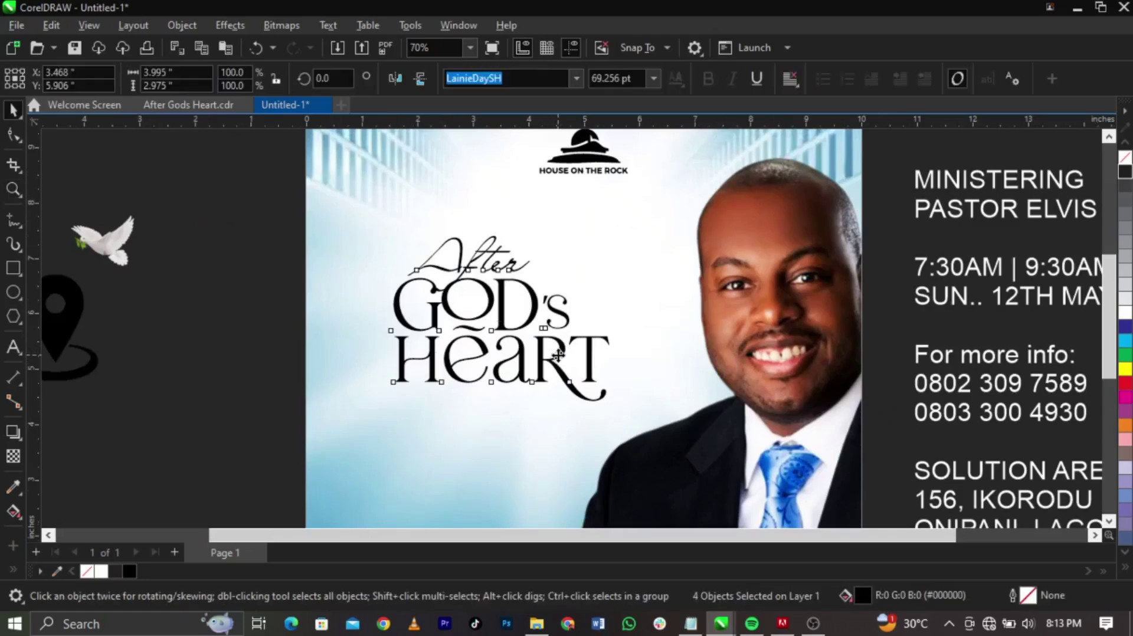
{"action": "left_click_drag", "start_coordinate": [554, 357], "coordinate": [551, 352]}
{"action": "left_click_drag", "start_coordinate": [614, 226], "coordinate": [623, 219]}
{"action": "left_click_drag", "start_coordinate": [536, 304], "coordinate": [531, 308]}
Step: Move the white dove image beside the word After and enlarge it to about 1.8 inches wide
{"action": "left_click", "coordinate": [97, 251]}
{"action": "left_click_drag", "start_coordinate": [97, 251], "coordinate": [543, 275]}
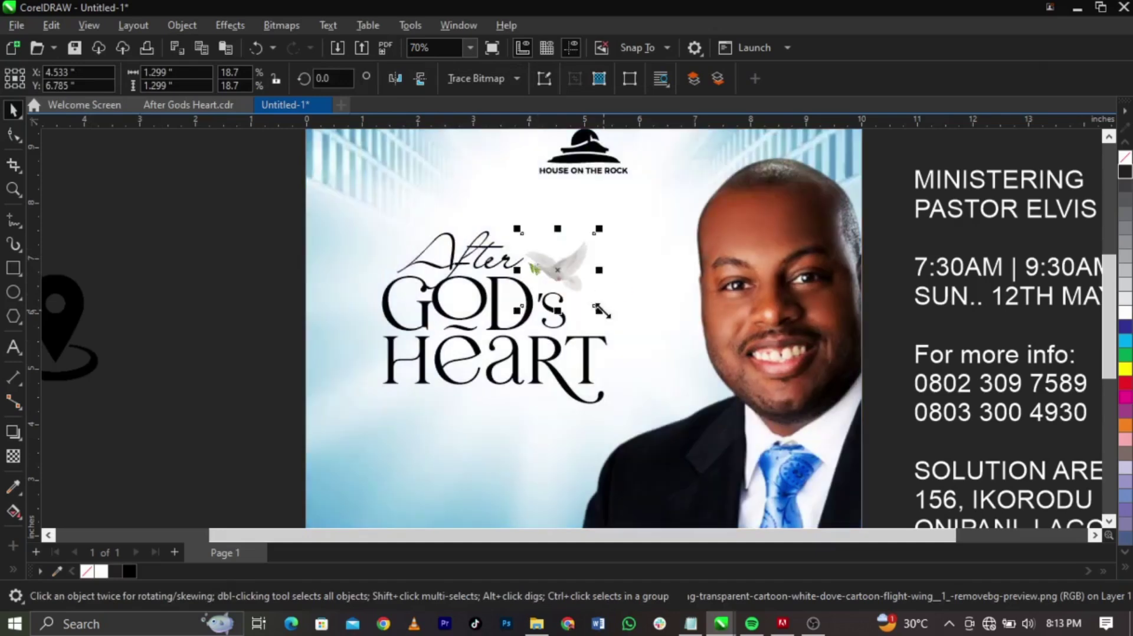
{"action": "left_click_drag", "start_coordinate": [599, 310], "coordinate": [594, 279]}
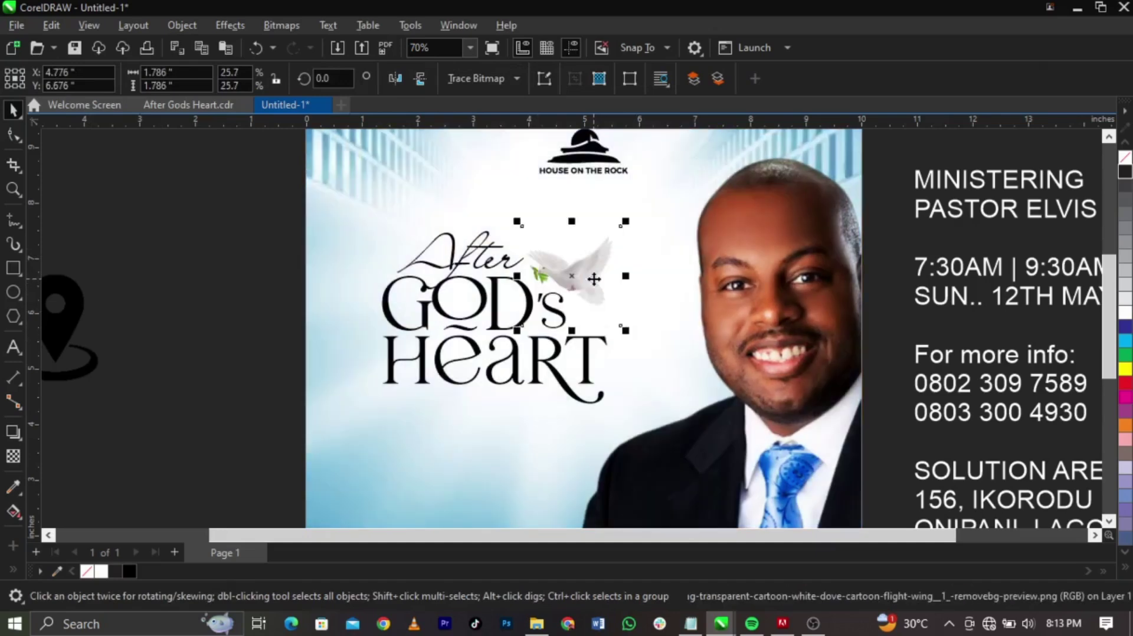
{"action": "left_click", "coordinate": [253, 332]}
Step: Place the orange glow image over the middle of the title and enlarge it to about 4.9 by 2.7 inches
{"action": "key", "text": "z"}
{"action": "right_click", "coordinate": [213, 230]}
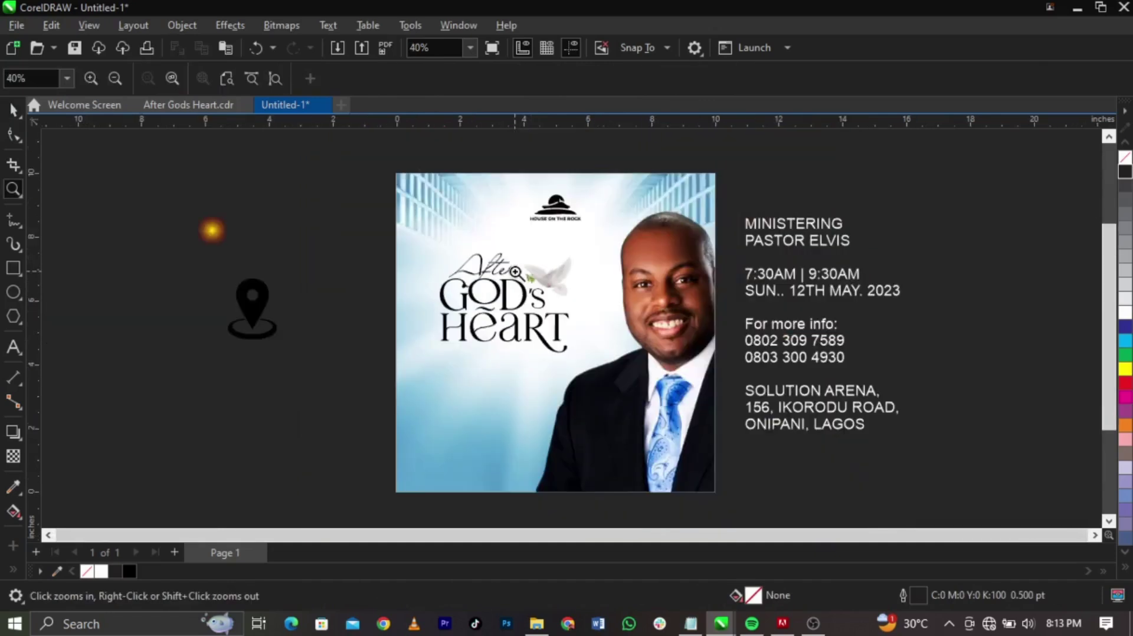
{"action": "key", "text": "space"}
{"action": "left_click_drag", "start_coordinate": [208, 233], "coordinate": [393, 308]}
{"action": "key", "text": "z"}
{"action": "left_click_drag", "start_coordinate": [323, 242], "coordinate": [734, 367]}
{"action": "key", "text": "space"}
{"action": "left_click_drag", "start_coordinate": [246, 361], "coordinate": [484, 358]}
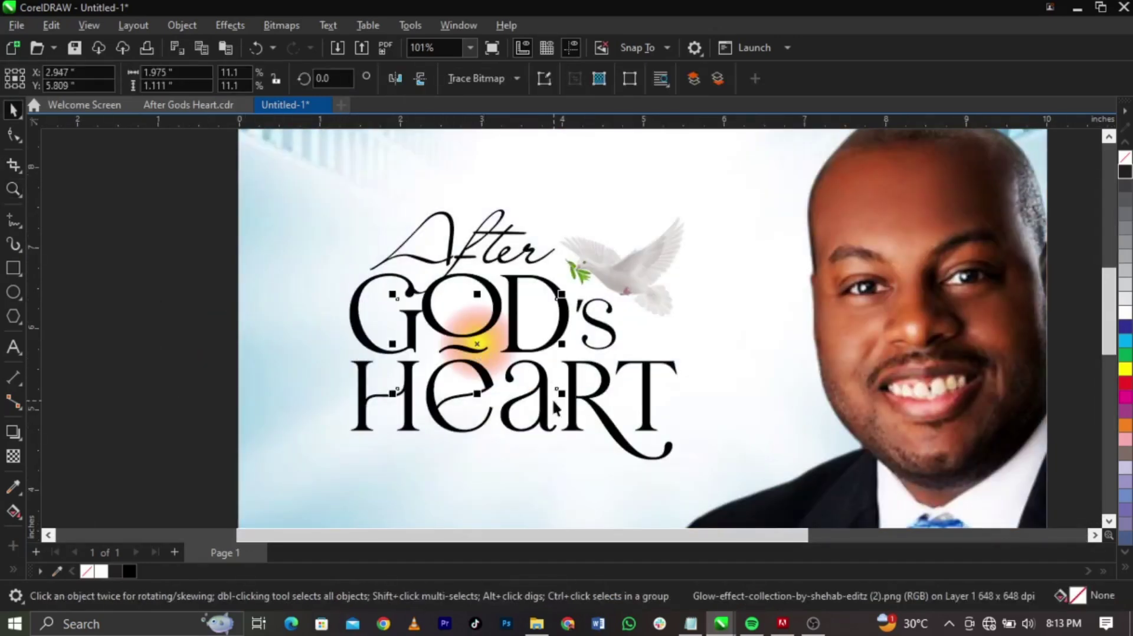
{"action": "left_click_drag", "start_coordinate": [562, 396], "coordinate": [710, 462]}
{"action": "left_click_drag", "start_coordinate": [567, 426], "coordinate": [558, 407]}
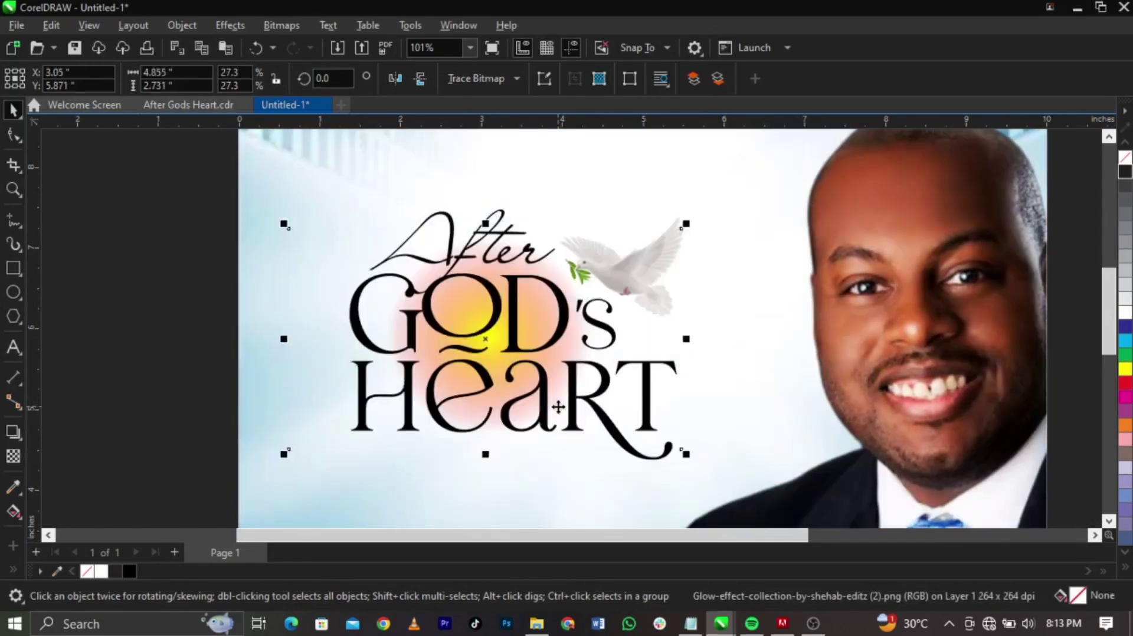
Step: Set the glow image's transparency merge mode to Screen
{"action": "left_click", "coordinate": [14, 457]}
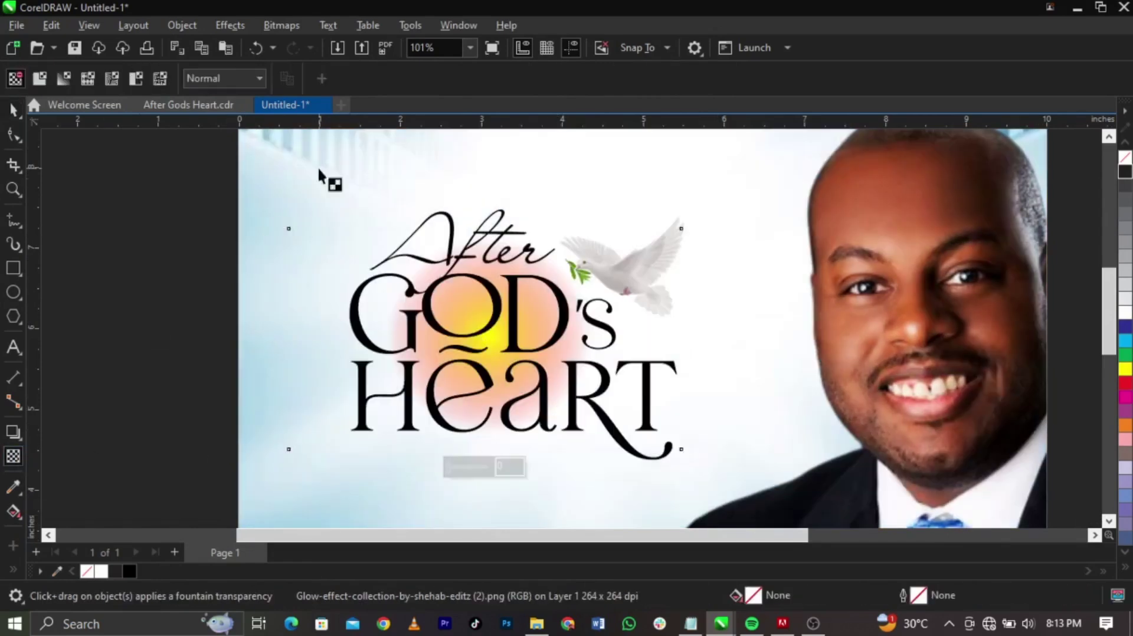
{"action": "left_click", "coordinate": [242, 79]}
{"action": "left_click", "coordinate": [235, 397]}
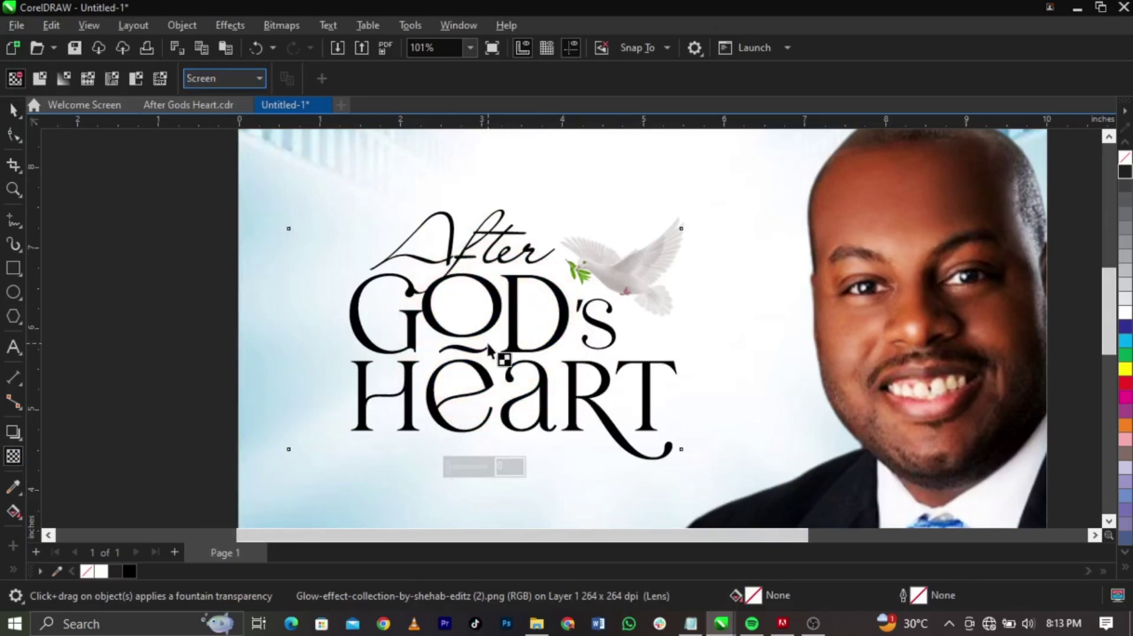
{"action": "key", "text": "space"}
Step: Enlarge the glow to about 5.9 by 3.3 inches and centre it over God and Heart
{"action": "mouse_move", "coordinate": [487, 345]}
{"action": "left_mouse_down"}
{"action": "mouse_move", "coordinate": [440, 348]}
{"action": "mouse_move", "coordinate": [500, 346]}
{"action": "left_mouse_up"}
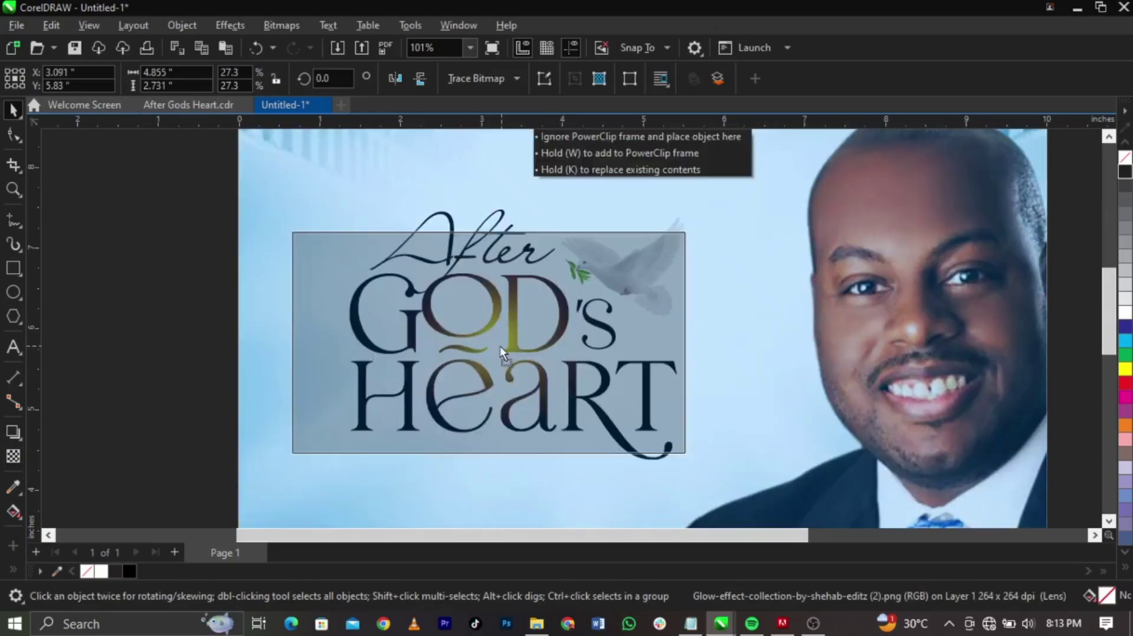
{"action": "left_click_drag", "start_coordinate": [693, 226], "coordinate": [726, 197]}
{"action": "left_click_drag", "start_coordinate": [638, 291], "coordinate": [642, 304]}
{"action": "key", "text": "z"}
{"action": "key", "text": "F3"}
{"action": "key", "text": "space"}
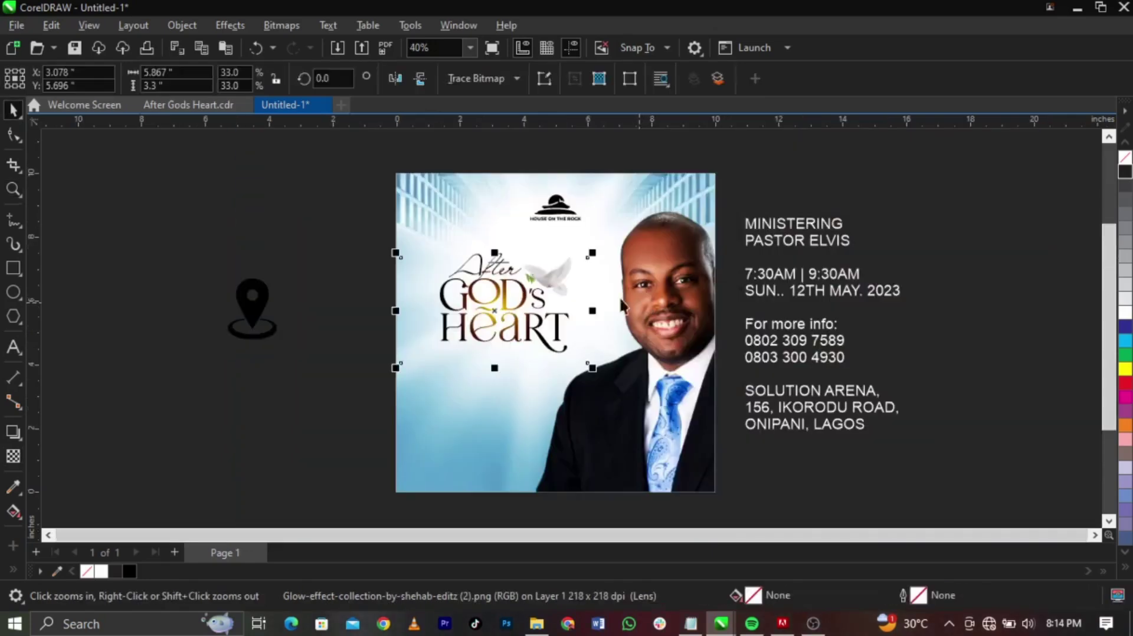
Step: Scale the title, dove and glow up together to about 6.4 inches wide overall
{"action": "key", "text": "space"}
{"action": "left_click_drag", "start_coordinate": [322, 198], "coordinate": [767, 407]}
{"action": "key", "text": "space"}
{"action": "left_click_drag", "start_coordinate": [260, 200], "coordinate": [708, 478]}
{"action": "left_click_drag", "start_coordinate": [661, 232], "coordinate": [680, 217]}
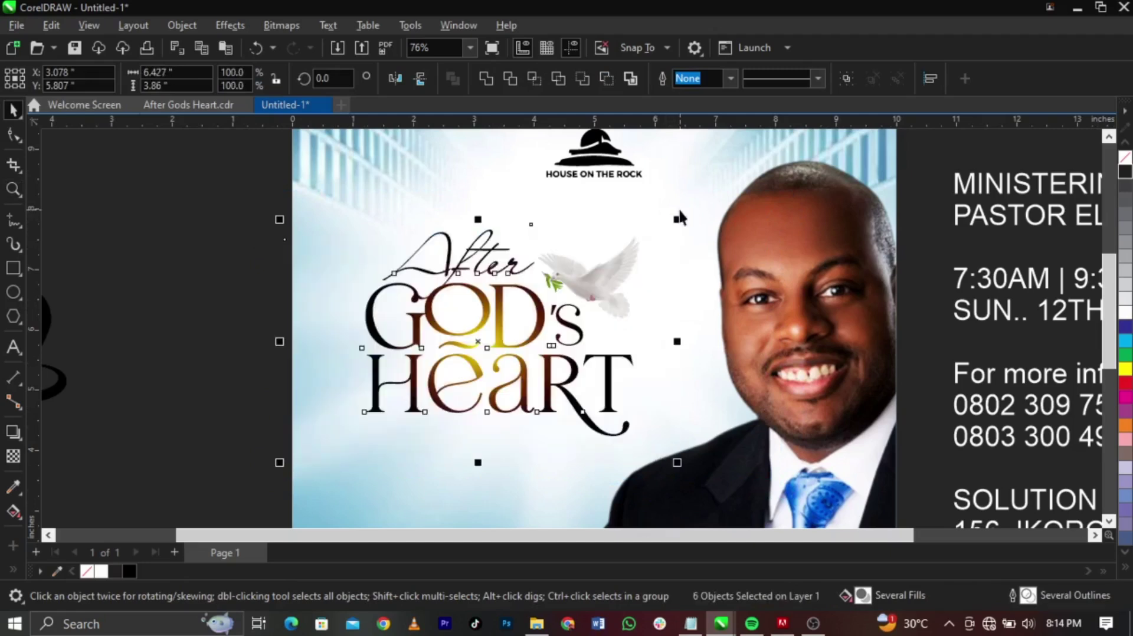
Step: Crop the glow image's left side to the page edge by moving its two left nodes inward
{"action": "left_click", "coordinate": [248, 305]}
{"action": "left_click", "coordinate": [292, 298]}
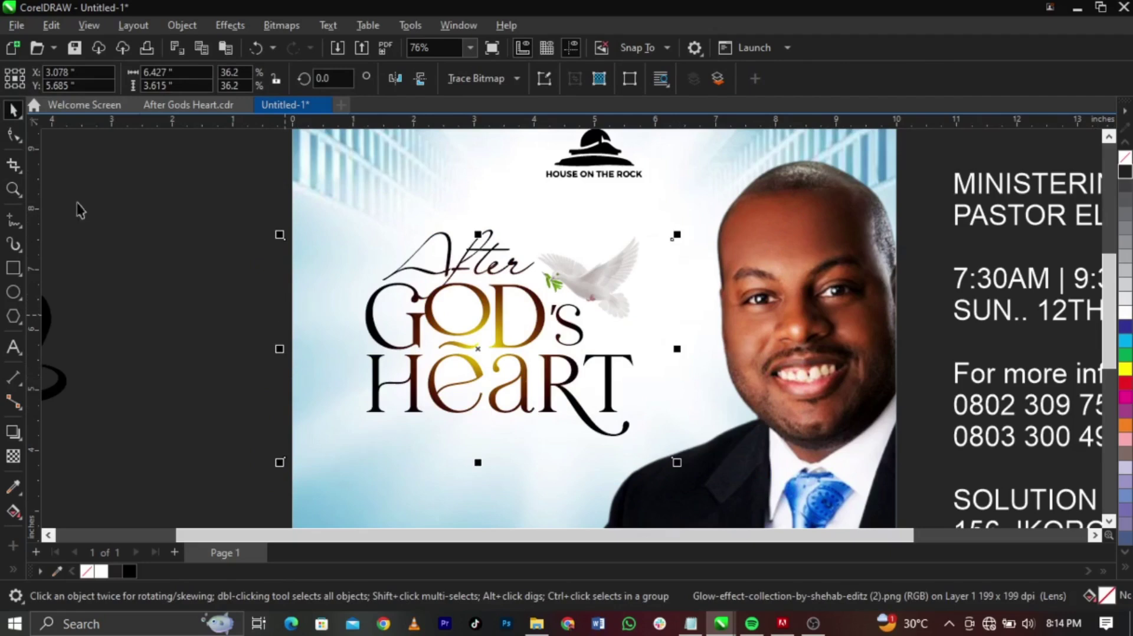
{"action": "left_click", "coordinate": [13, 136]}
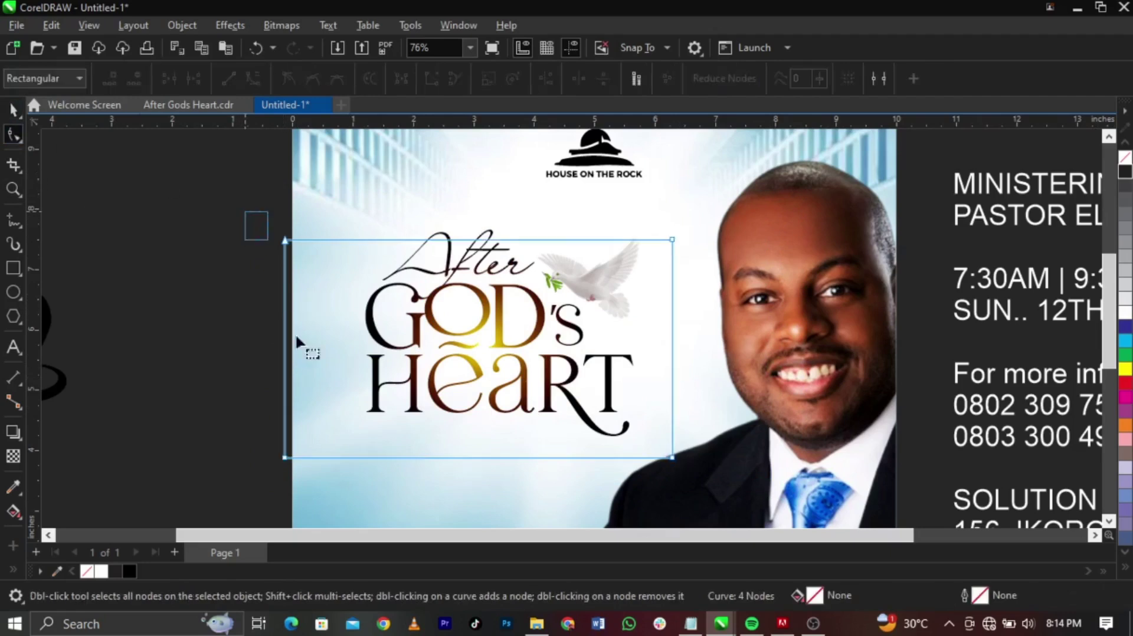
{"action": "left_click_drag", "start_coordinate": [319, 475], "coordinate": [288, 461]}
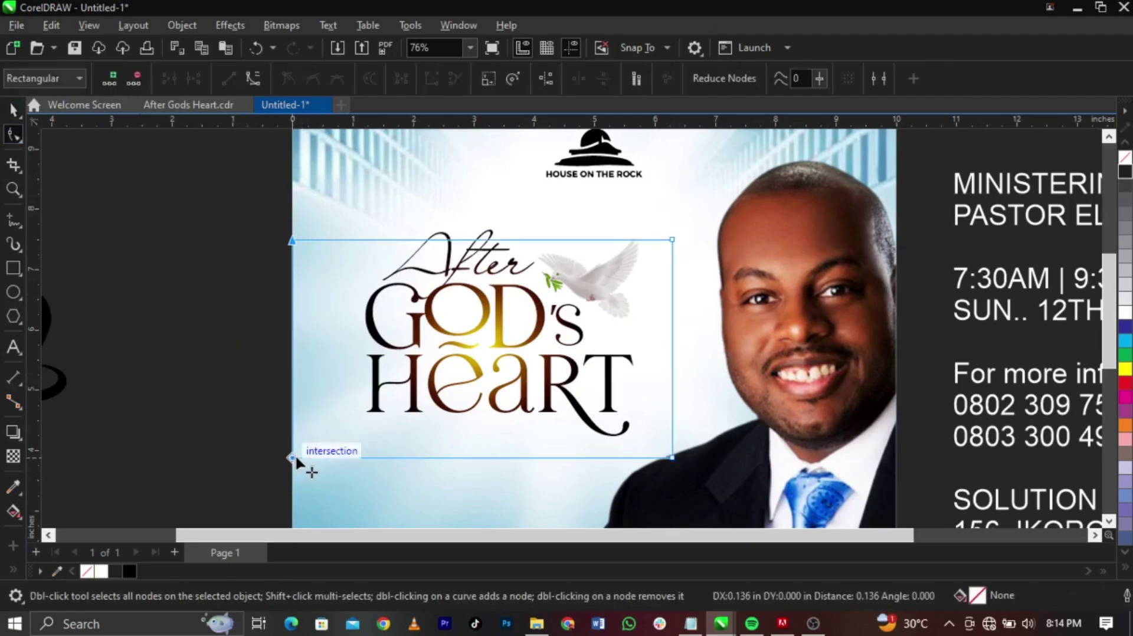
{"action": "key", "text": "space"}
{"action": "left_click", "coordinate": [239, 372]}
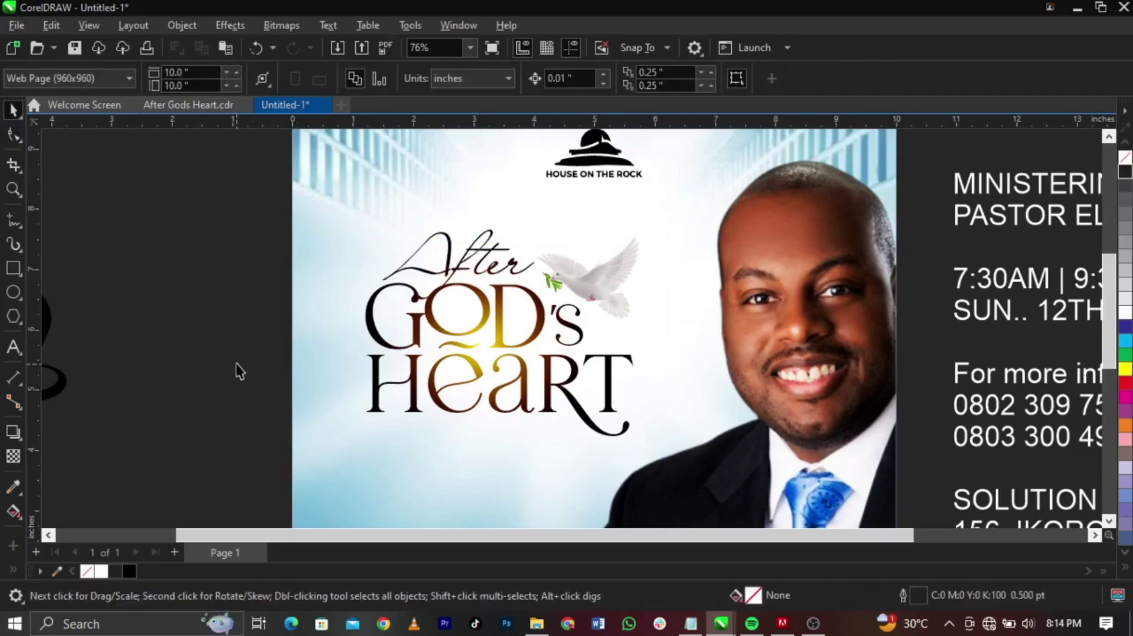
Step: Duplicate the title's glow onto the pastor's jaw and shoulder, keeping the original in place
{"action": "left_click", "coordinate": [501, 336]}
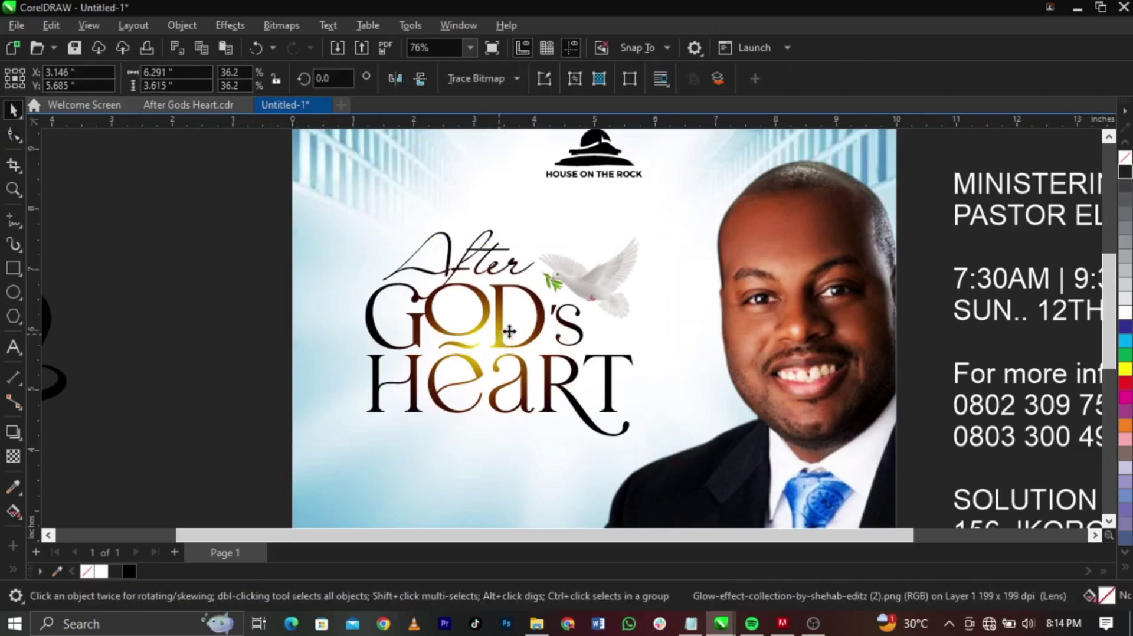
{"action": "left_click_drag", "start_coordinate": [500, 337], "coordinate": [730, 388]}
{"action": "key", "text": "Escape"}
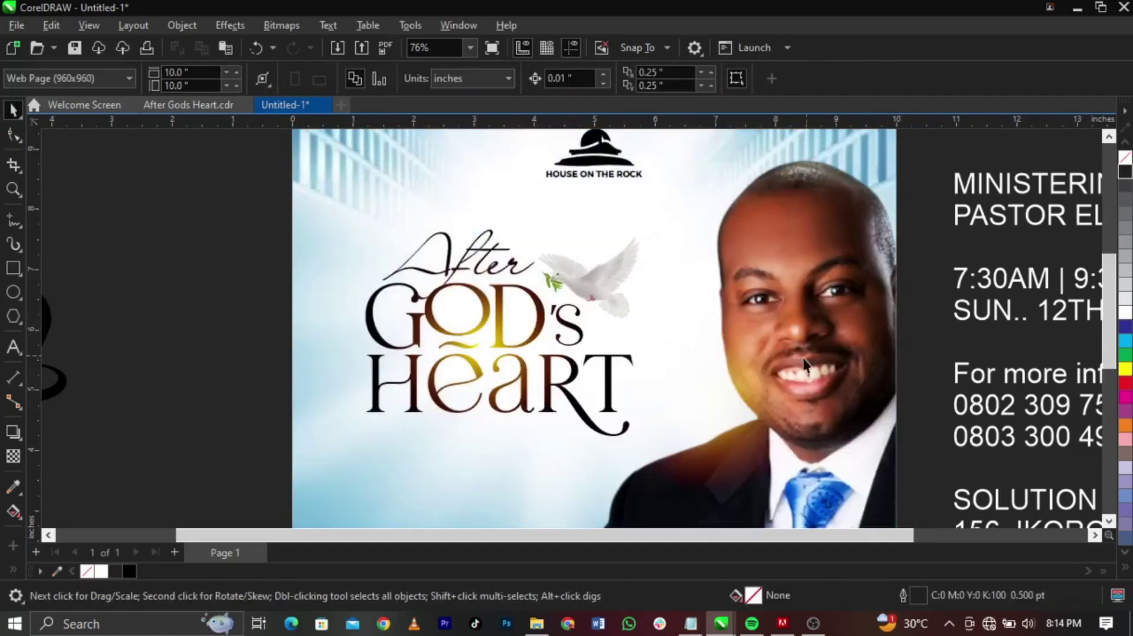
Step: Enlarge the duplicate glow to about 7.4 by 4.2 inches and position it beside the pastor's jaw, above the shoulder
{"action": "left_click", "coordinate": [747, 389]}
{"action": "left_click_drag", "start_coordinate": [907, 286], "coordinate": [940, 270]}
{"action": "left_click_drag", "start_coordinate": [806, 404], "coordinate": [868, 368]}
{"action": "key", "text": "z"}
{"action": "key", "text": "F3"}
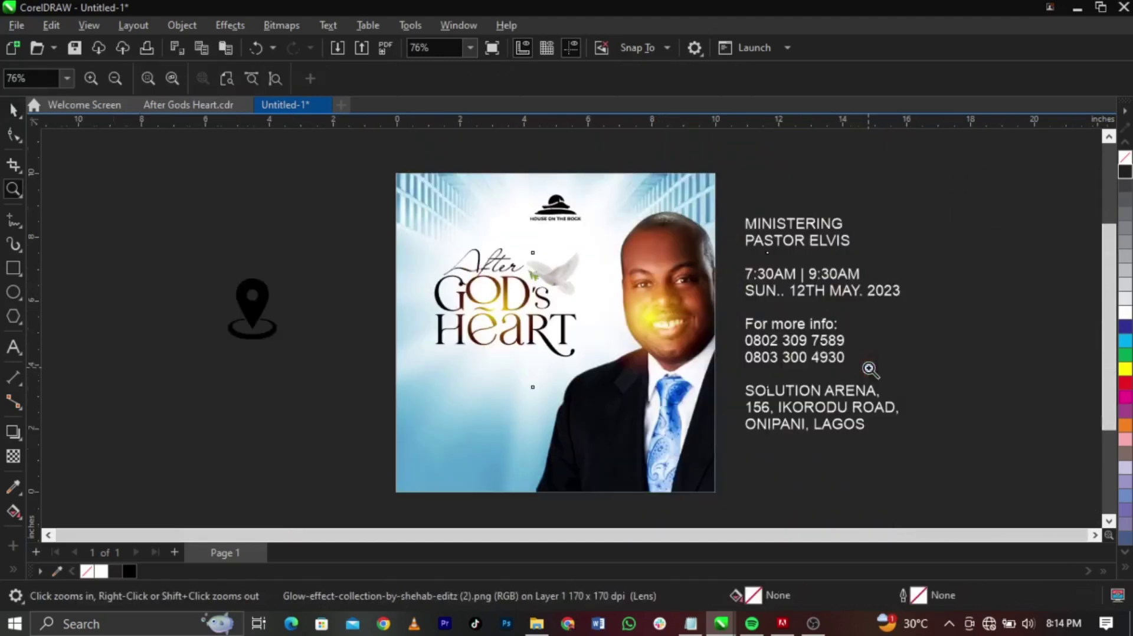
{"action": "left_click_drag", "start_coordinate": [430, 242], "coordinate": [797, 417]}
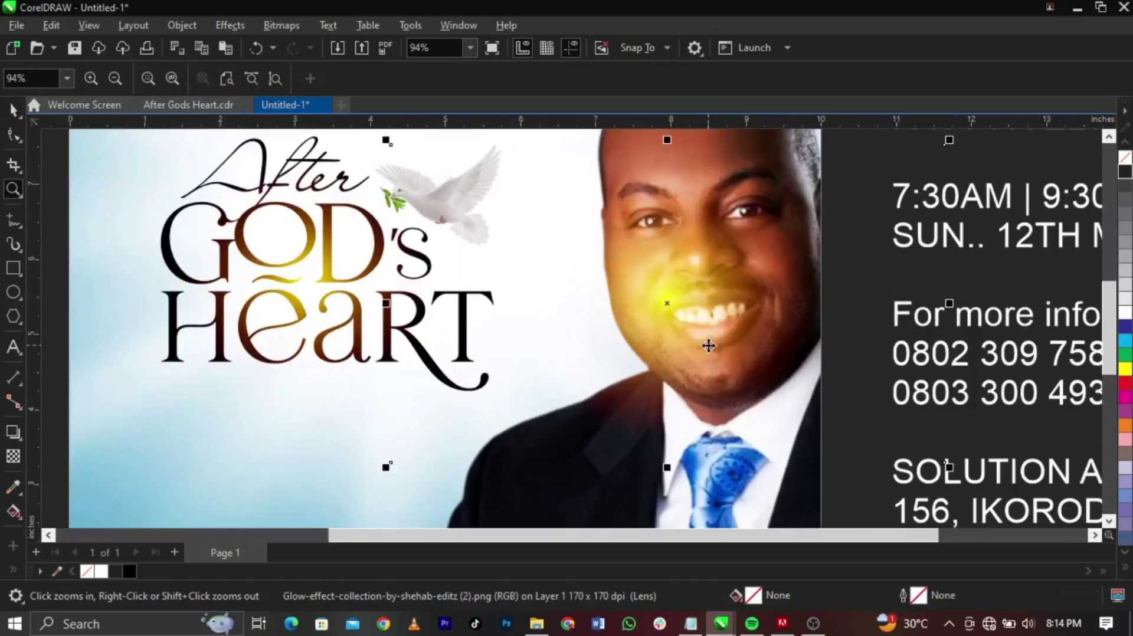
{"action": "key", "text": "space"}
{"action": "left_click_drag", "start_coordinate": [637, 386], "coordinate": [627, 357]}
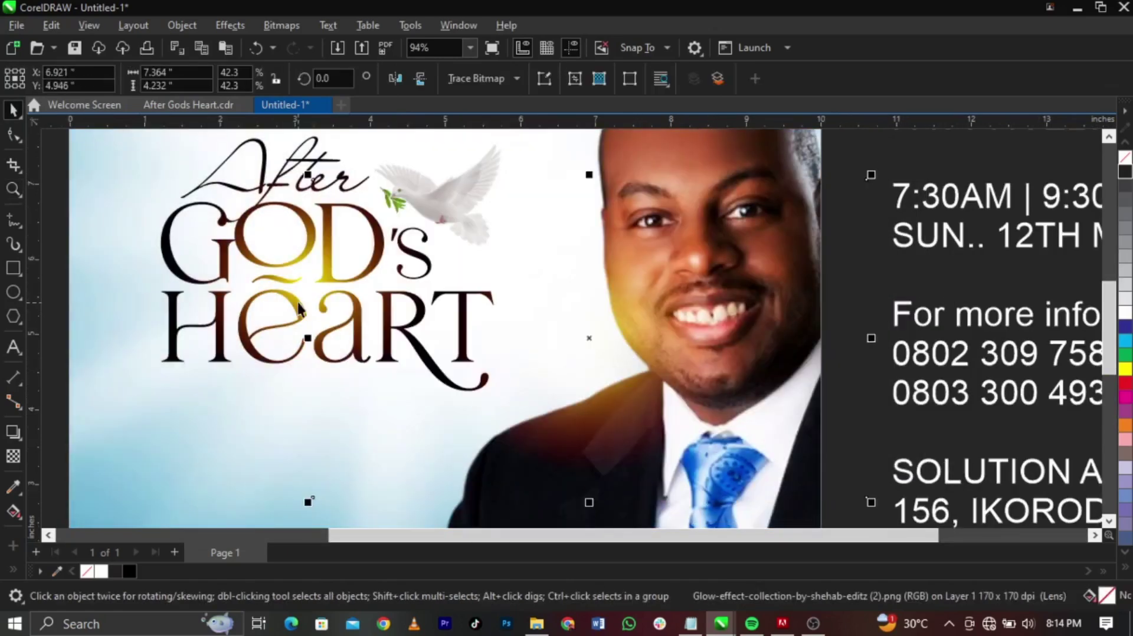
Step: Place the pastor's jaw glow inside the page background's PowerClip frame
{"action": "key", "text": "z"}
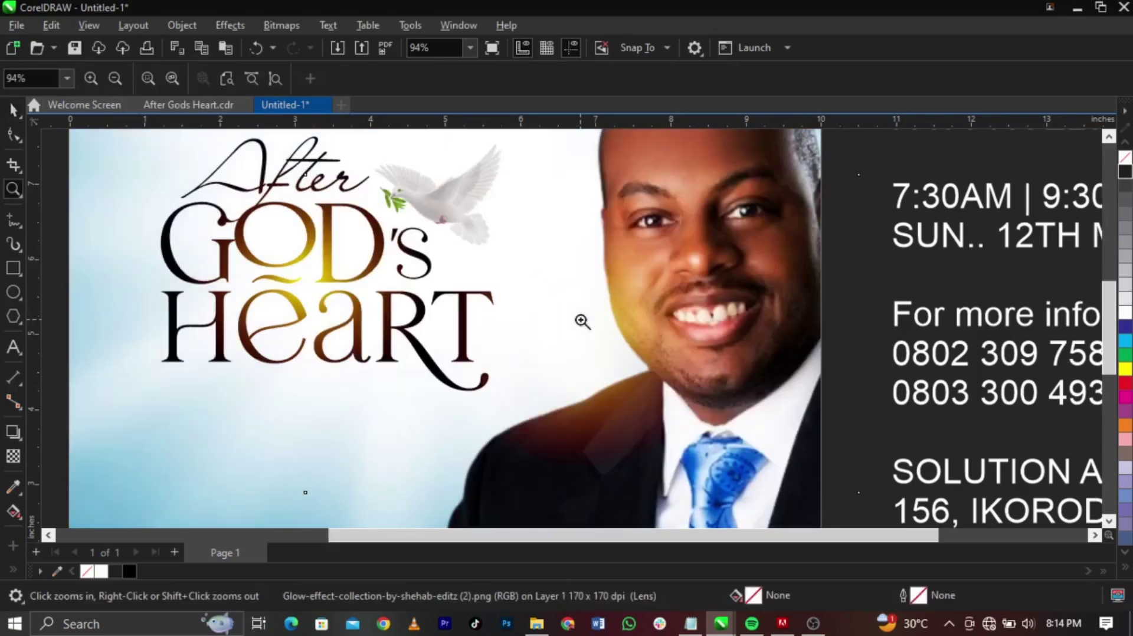
{"action": "right_click", "coordinate": [583, 321]}
{"action": "left_click", "coordinate": [608, 313]}
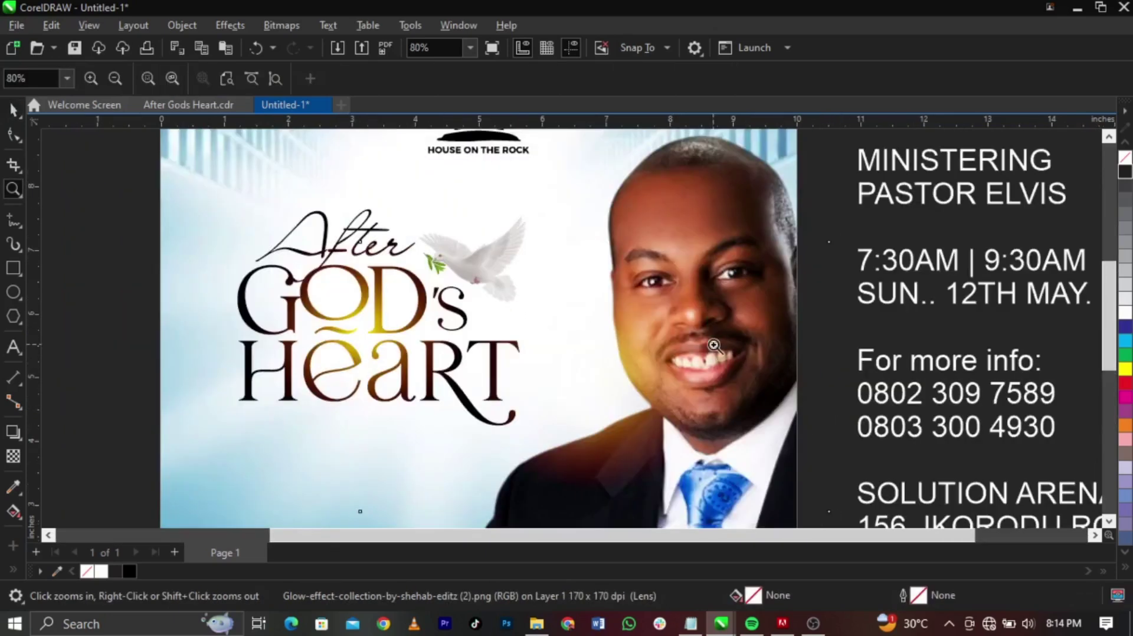
{"action": "key", "text": "space"}
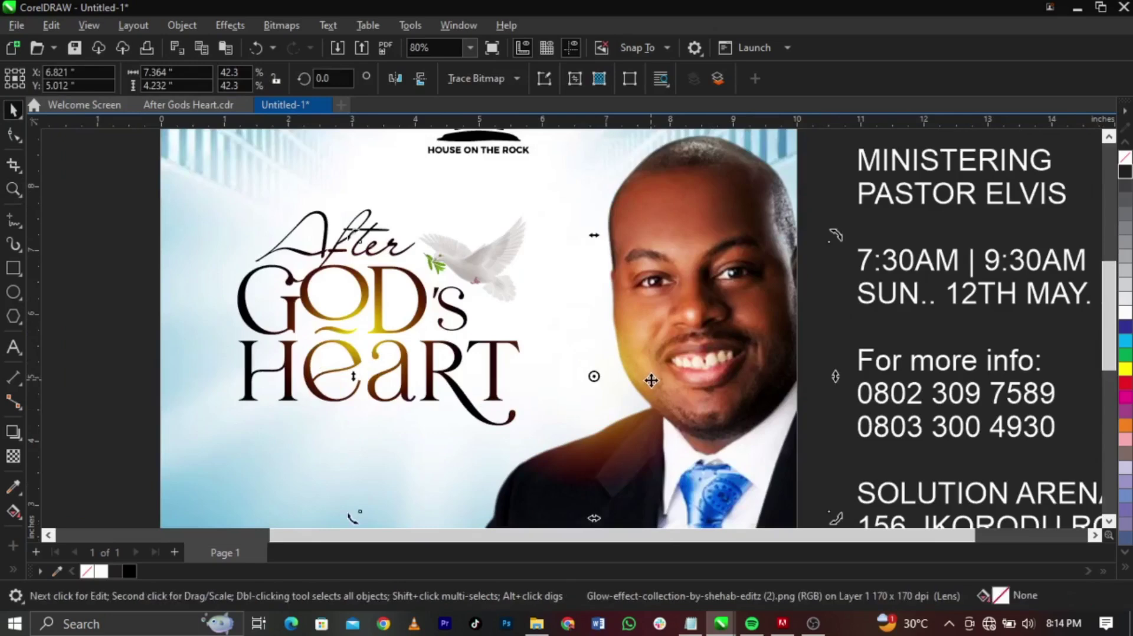
{"action": "right_click", "coordinate": [651, 381]}
{"action": "left_click", "coordinate": [683, 359]}
{"action": "left_click", "coordinate": [620, 172]}
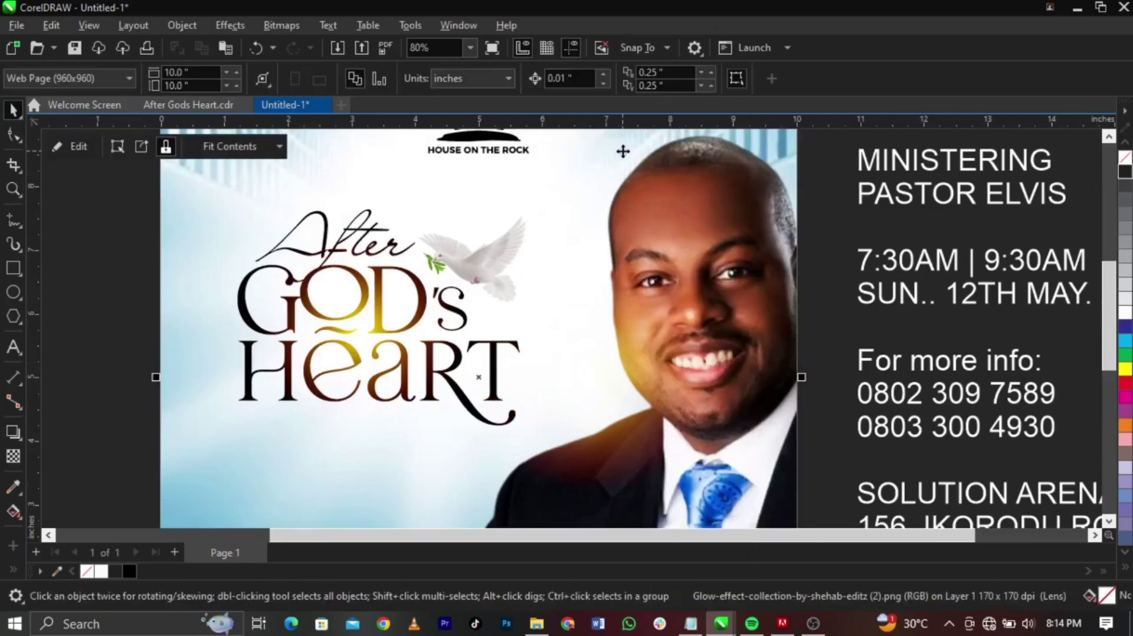
Step: Inside the background PowerClip, duplicate the jaw glow onto the far side of the pastor's head near his ear, then finish editing
{"action": "right_click", "coordinate": [631, 419]}
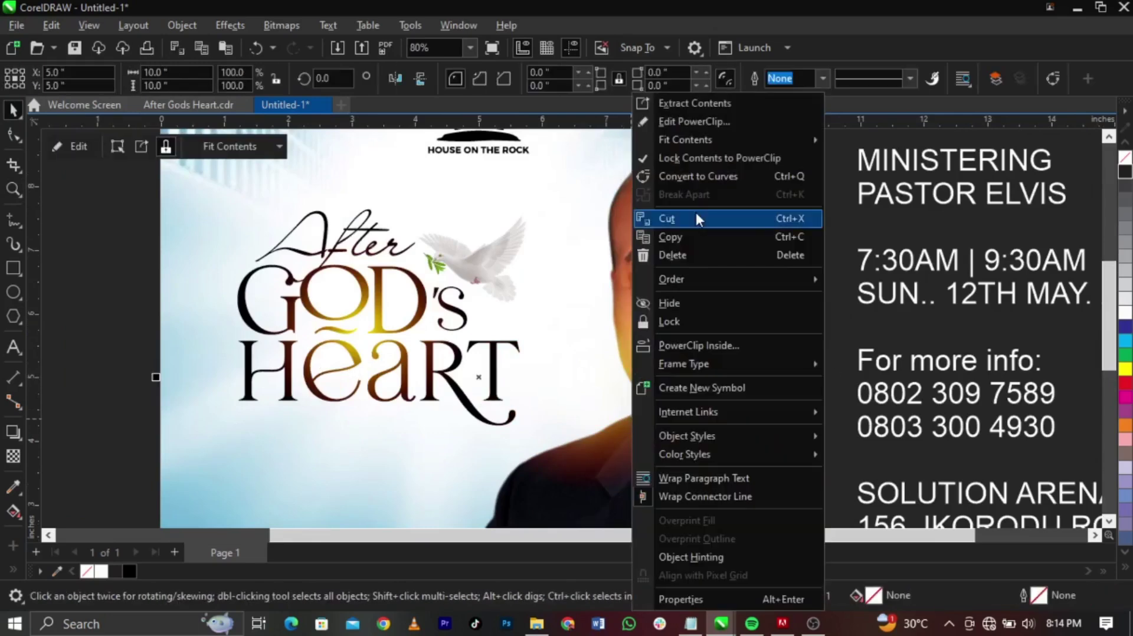
{"action": "left_click", "coordinate": [682, 123]}
{"action": "left_click", "coordinate": [600, 392]}
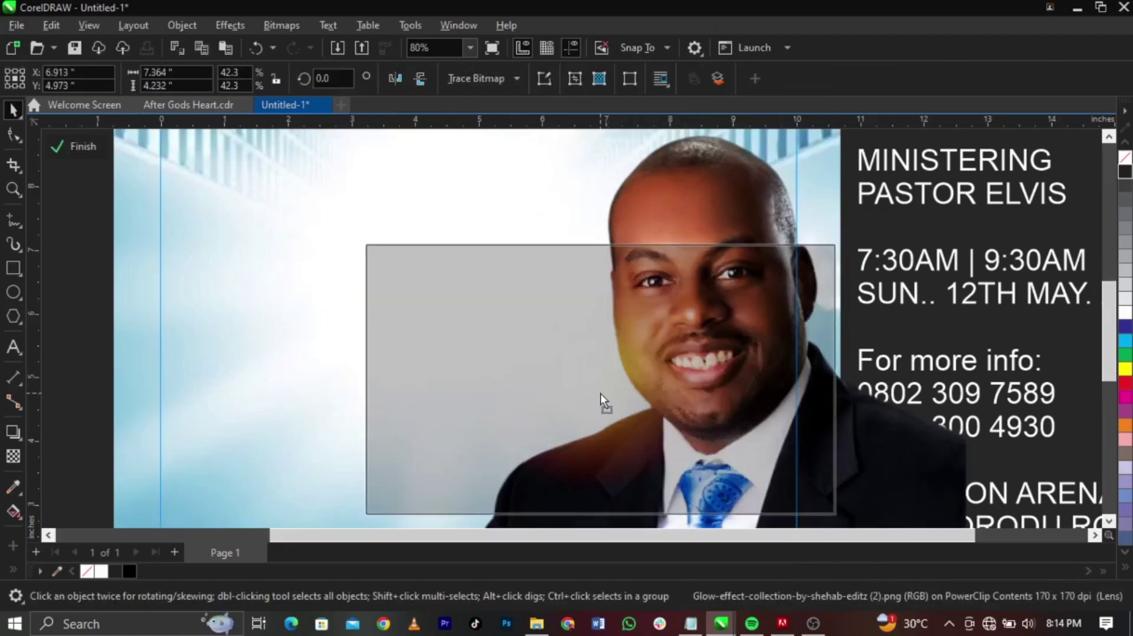
{"action": "left_click_drag", "start_coordinate": [600, 392], "coordinate": [808, 256]}
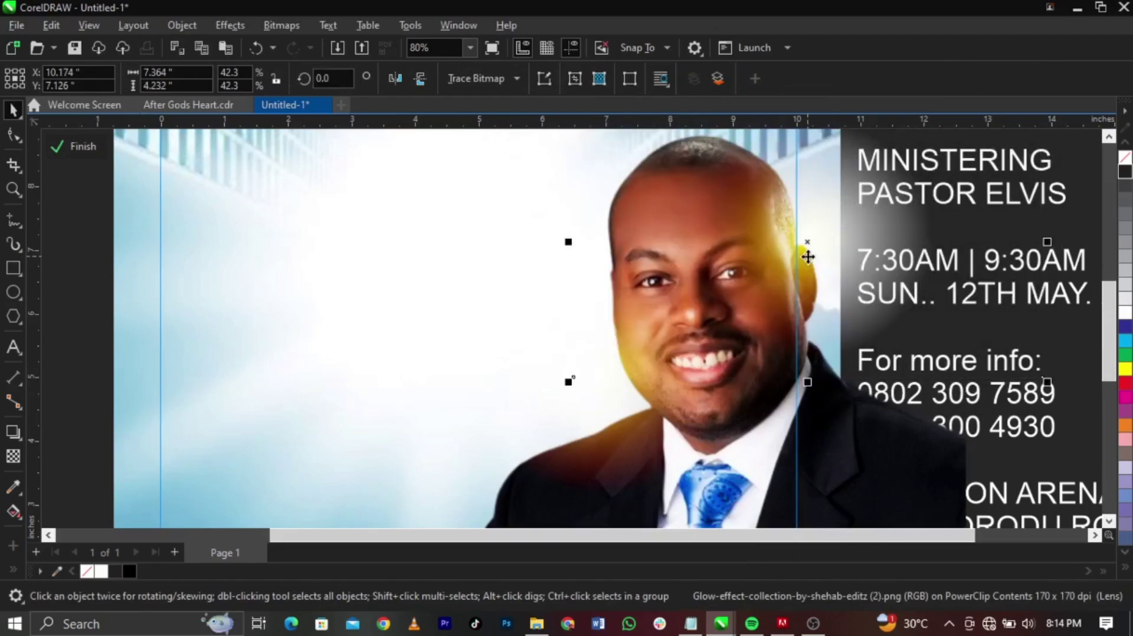
{"action": "key", "text": "z"}
{"action": "right_click", "coordinate": [1073, 336]}
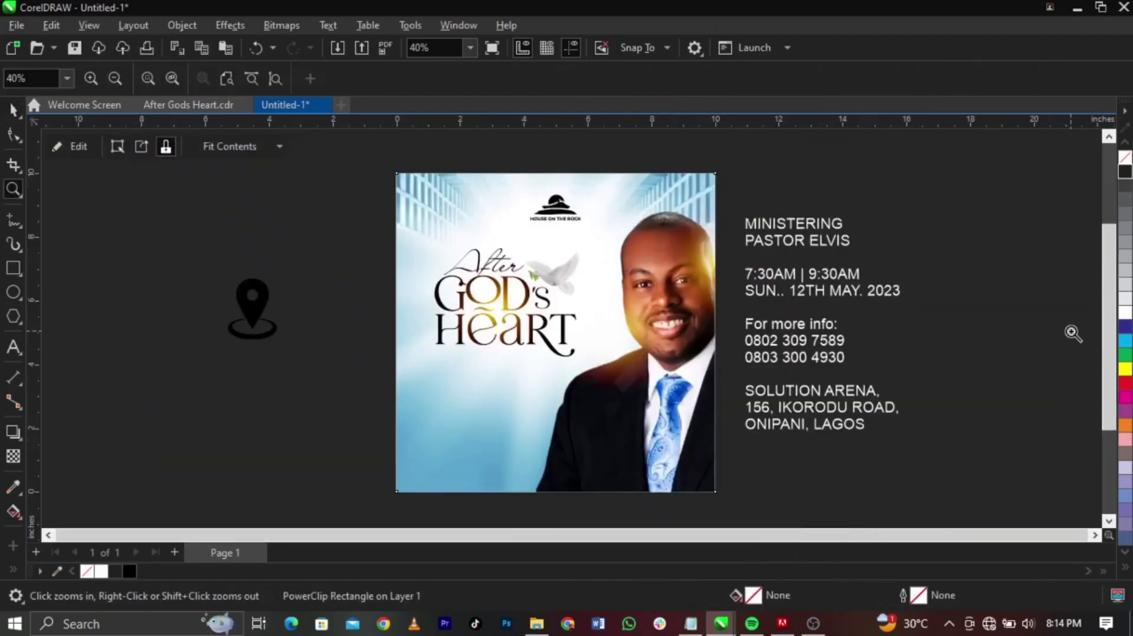
Step: Move the two ministering pastor lines from the notes beside the page to a new text object below the title
{"action": "left_click_drag", "start_coordinate": [220, 193], "coordinate": [879, 506]}
{"action": "key", "text": "space"}
{"action": "double_click", "coordinate": [968, 200]}
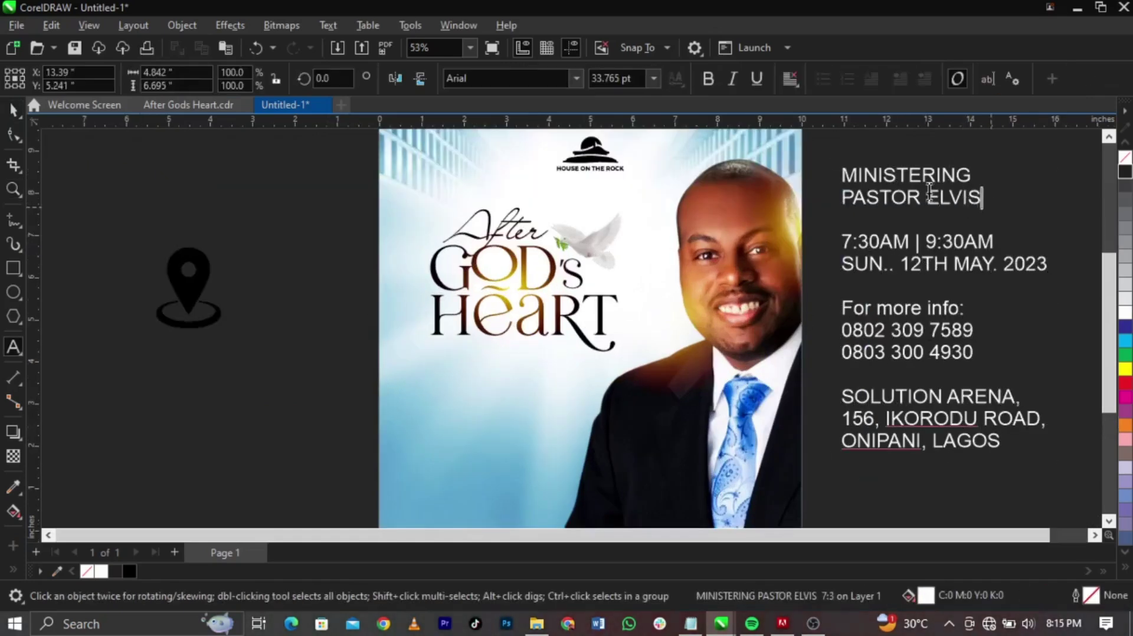
{"action": "left_click_drag", "start_coordinate": [983, 204], "coordinate": [825, 173]}
{"action": "key", "text": "ctrl+c"}
{"action": "key", "text": "Delete"}
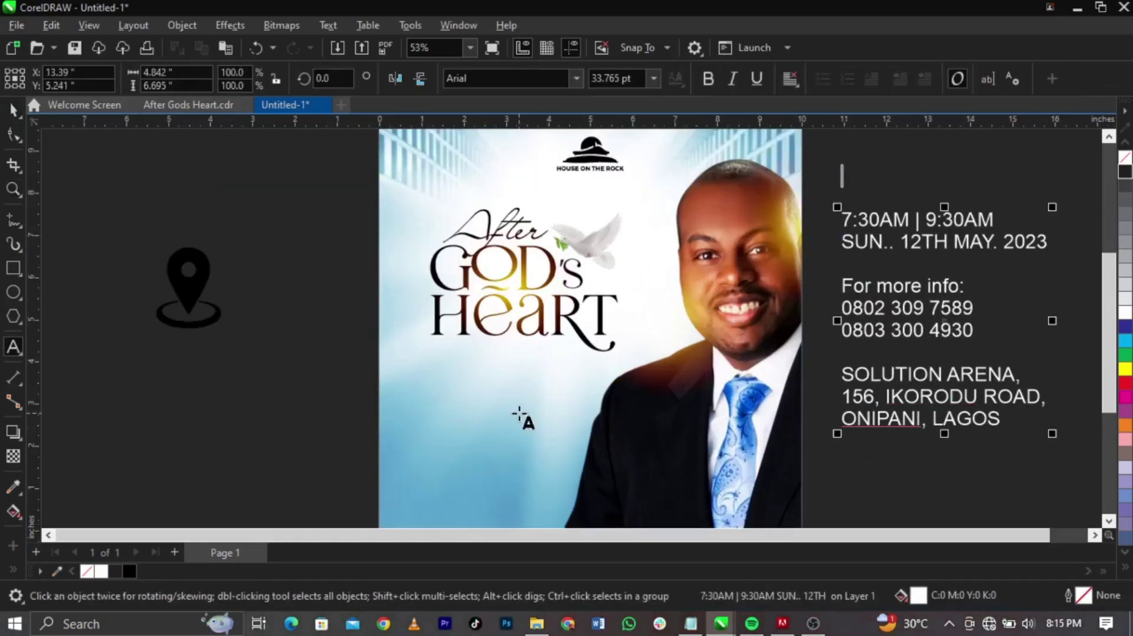
{"action": "left_click", "coordinate": [425, 375]}
{"action": "key", "text": "ctrl+v"}
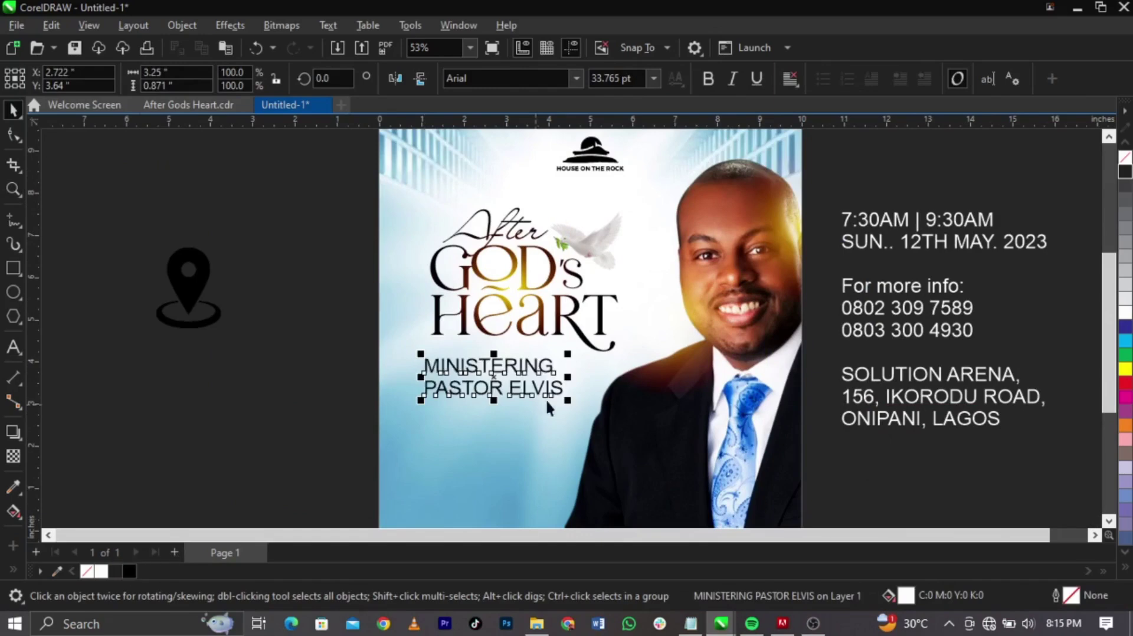
Step: Scale the black ministering text down to about 18.4 pt and set its separated MINISTERING line in Campton Book
{"action": "left_click_drag", "start_coordinate": [567, 400], "coordinate": [488, 362]}
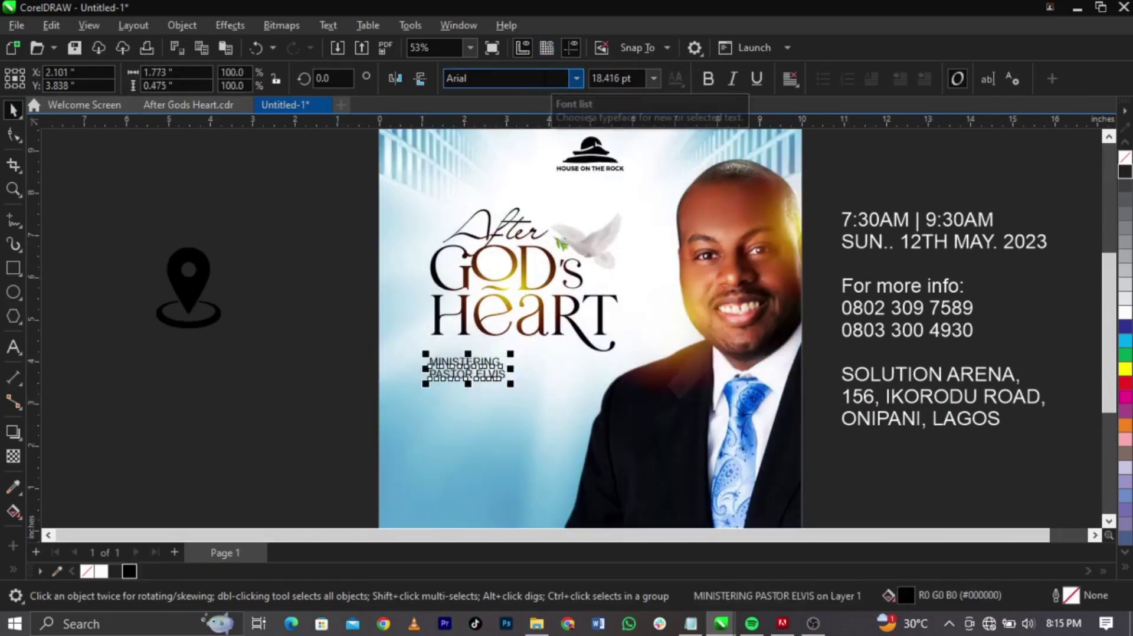
{"action": "left_click", "coordinate": [545, 78]}
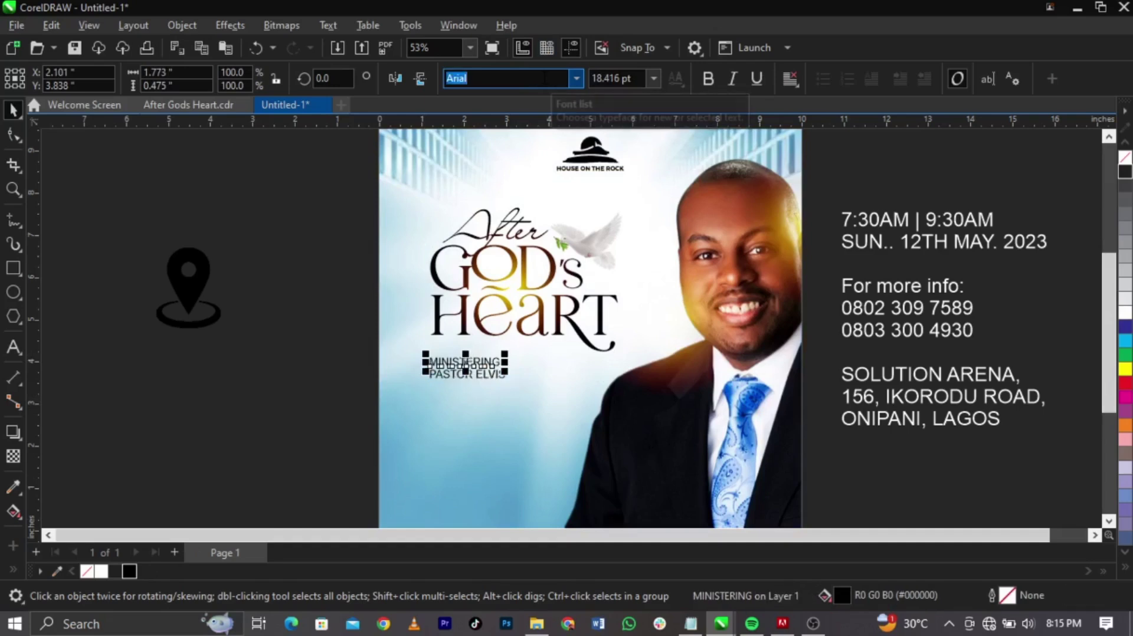
{"action": "type", "text": "Campton Book"}
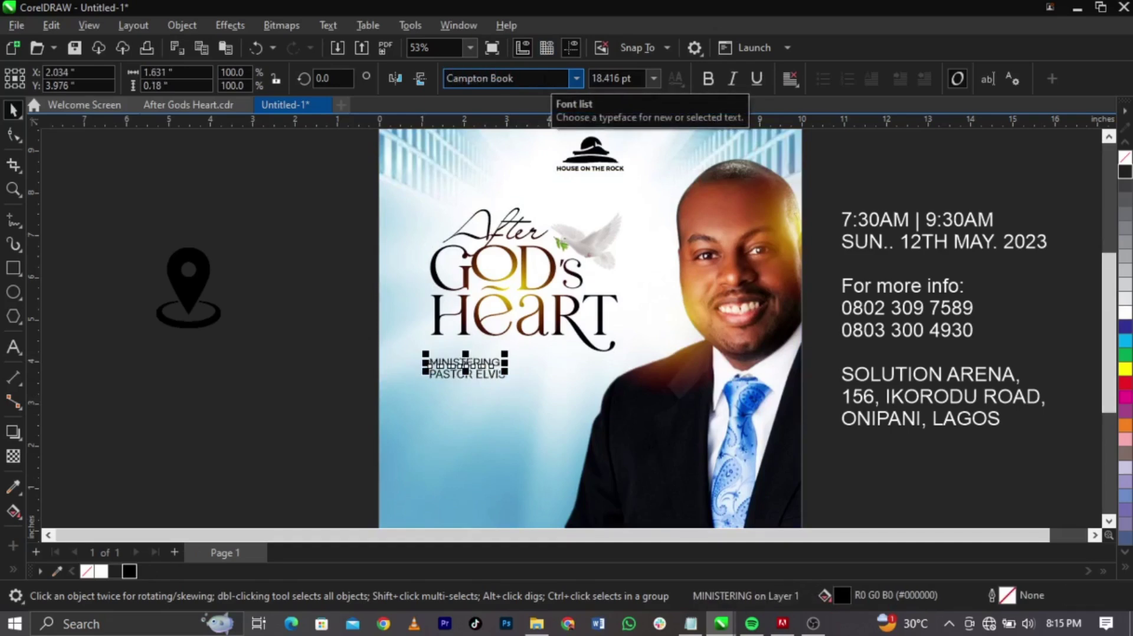
Step: Set the pastor's name line below MINISTERING in the Trajan Pro font
{"action": "type", "text": "z"}
{"action": "left_click_drag", "start_coordinate": [517, 359], "coordinate": [520, 360]}
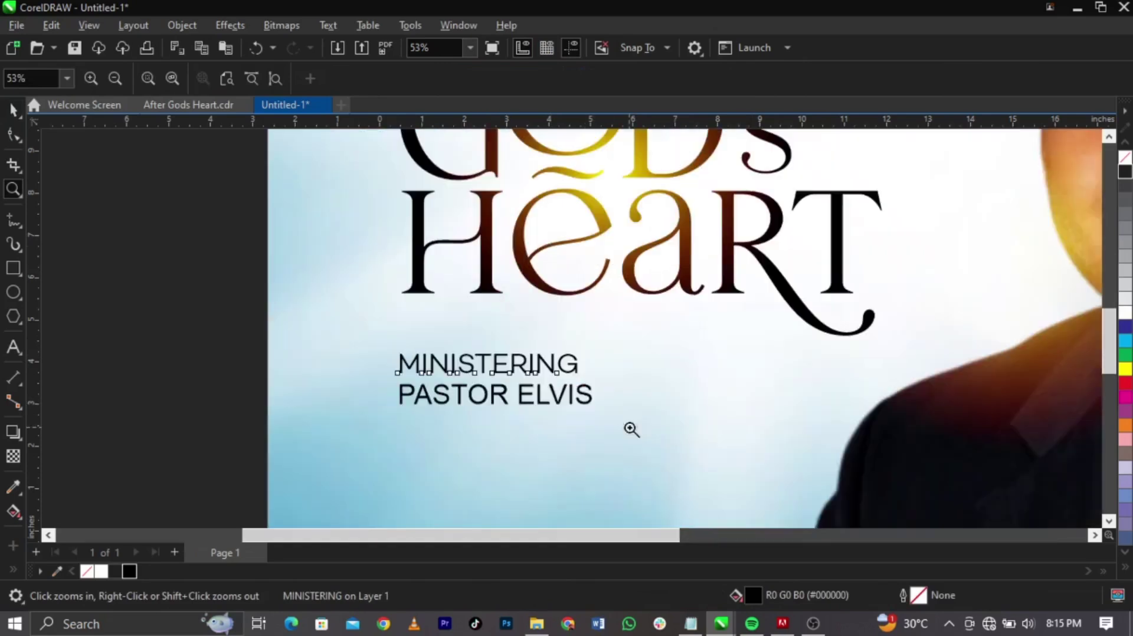
{"action": "key", "text": "space"}
{"action": "key", "text": "Tab"}
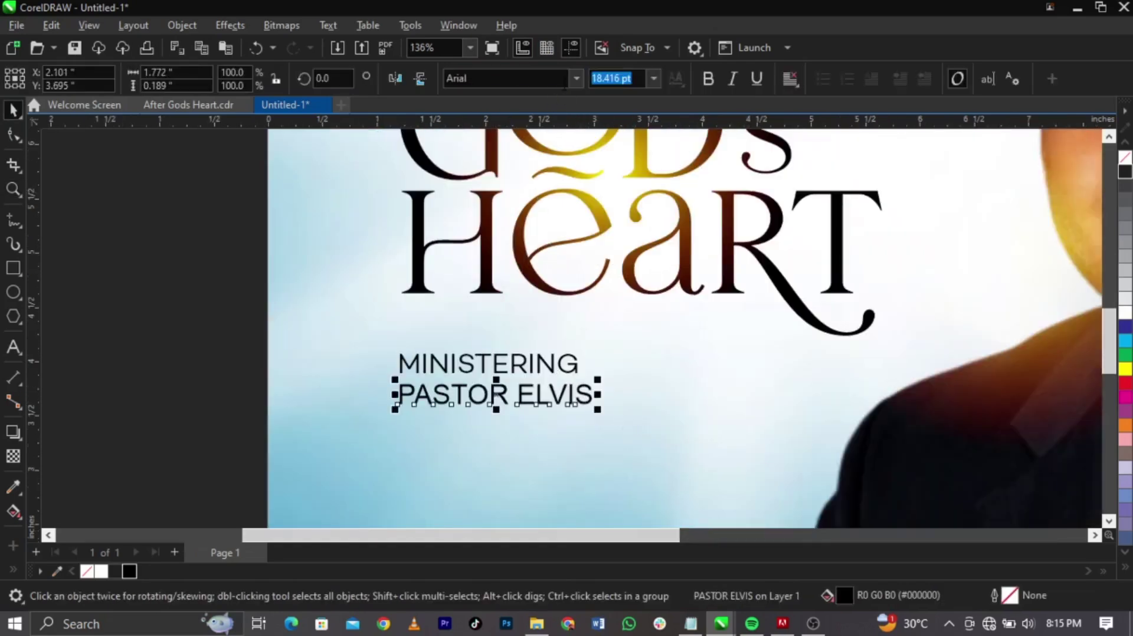
{"action": "type", "text": "Tracer"}
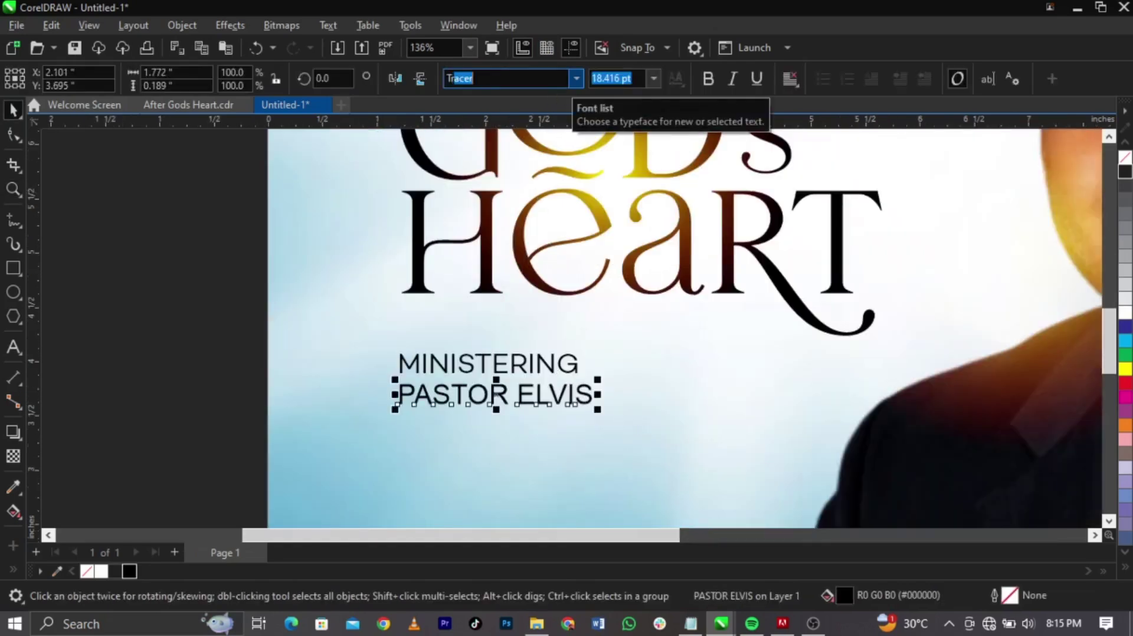
{"action": "key", "text": "Down"}
{"action": "key", "text": "Down"}
{"action": "key", "text": "Down"}
{"action": "key", "text": "Down"}
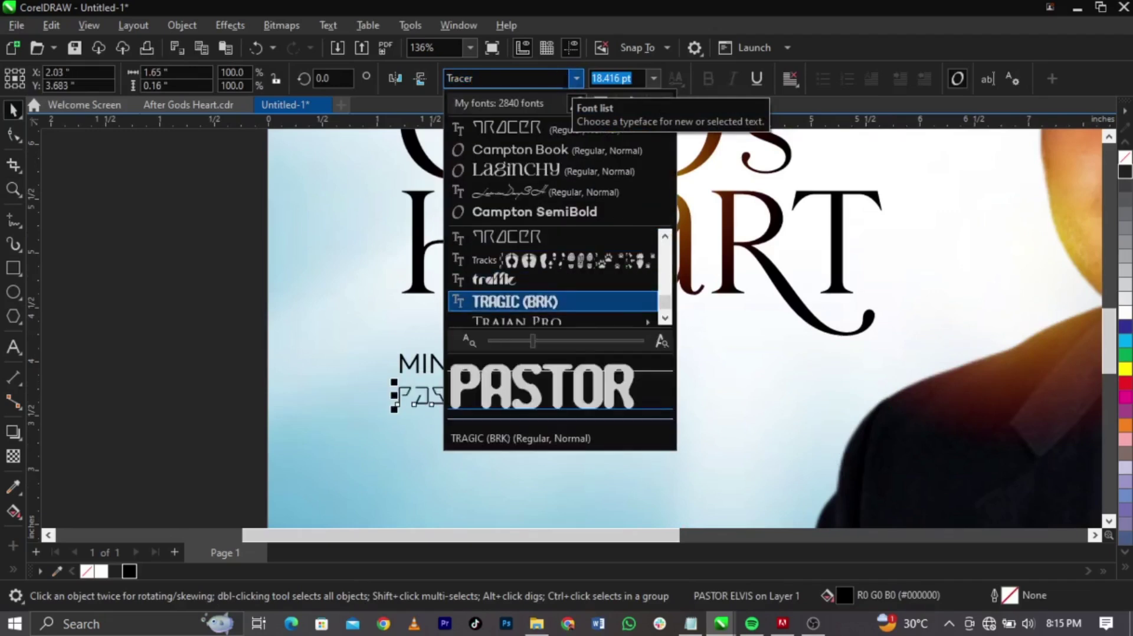
{"action": "key", "text": "Return"}
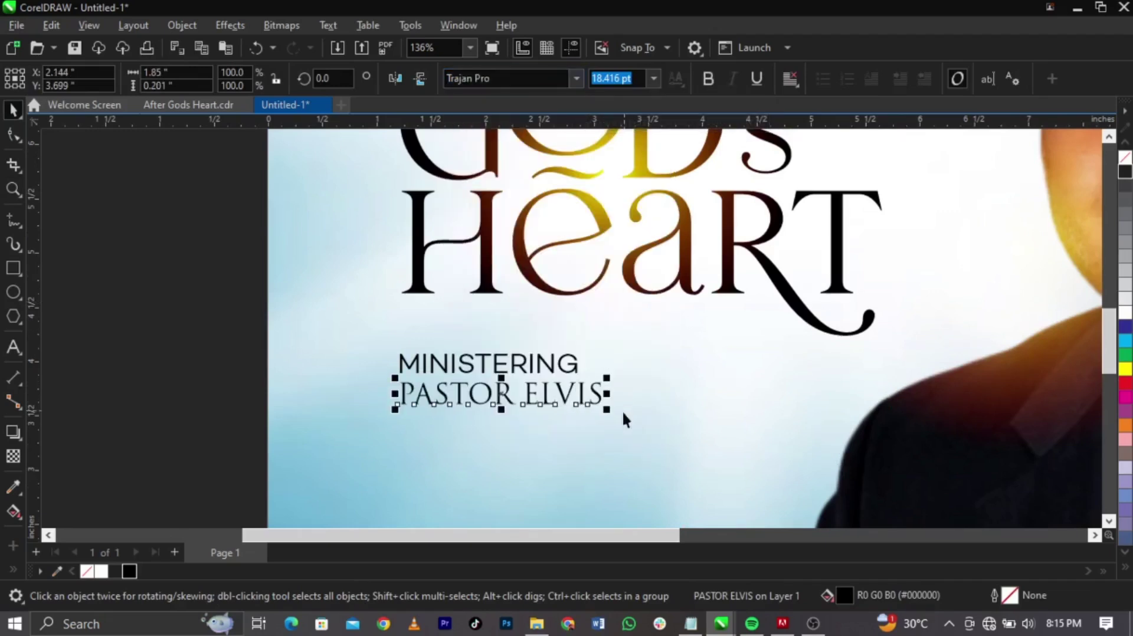
Step: Scale both ministering lines down together to about 16.5 pt and make the MINISTERING line bold
{"action": "left_click", "coordinate": [577, 369], "text": "shift"}
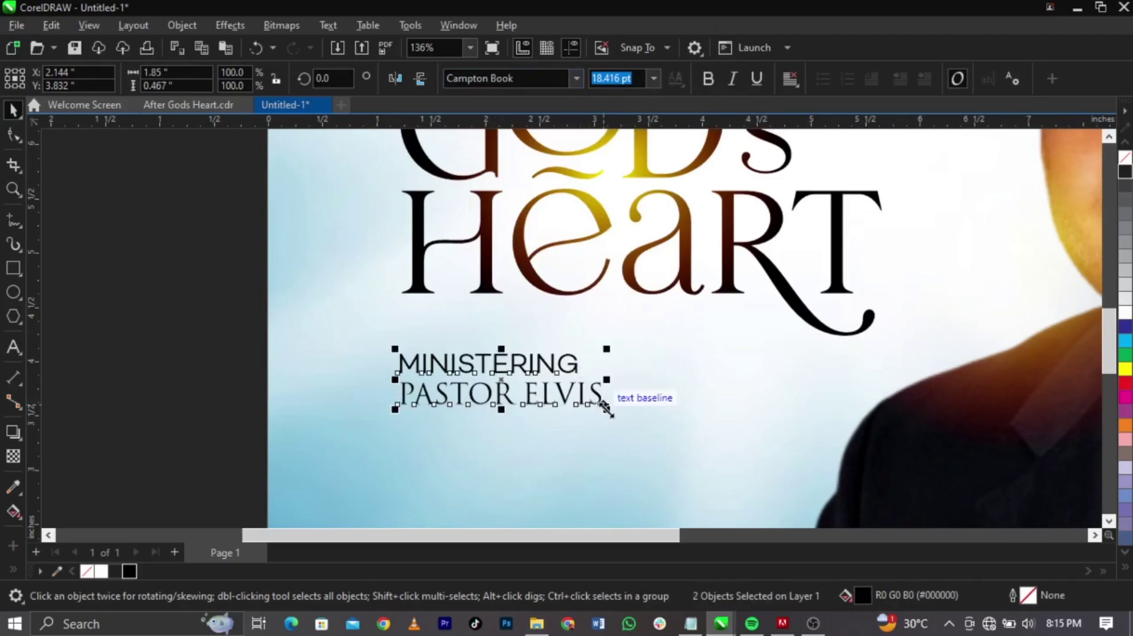
{"action": "left_click_drag", "start_coordinate": [607, 408], "coordinate": [564, 388]}
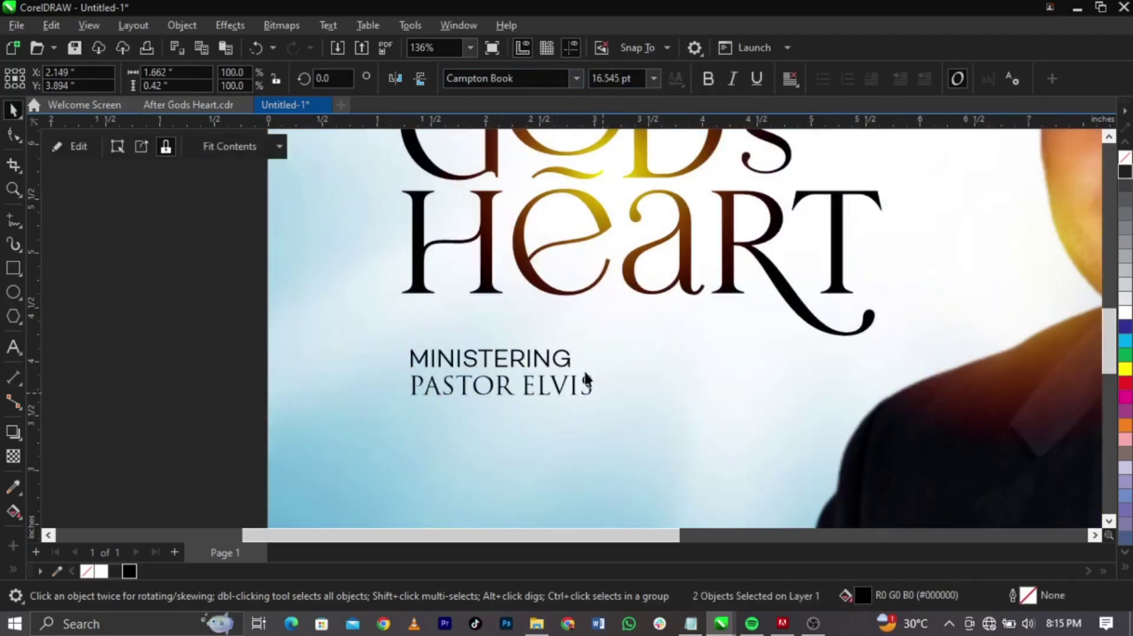
{"action": "left_click", "coordinate": [569, 363]}
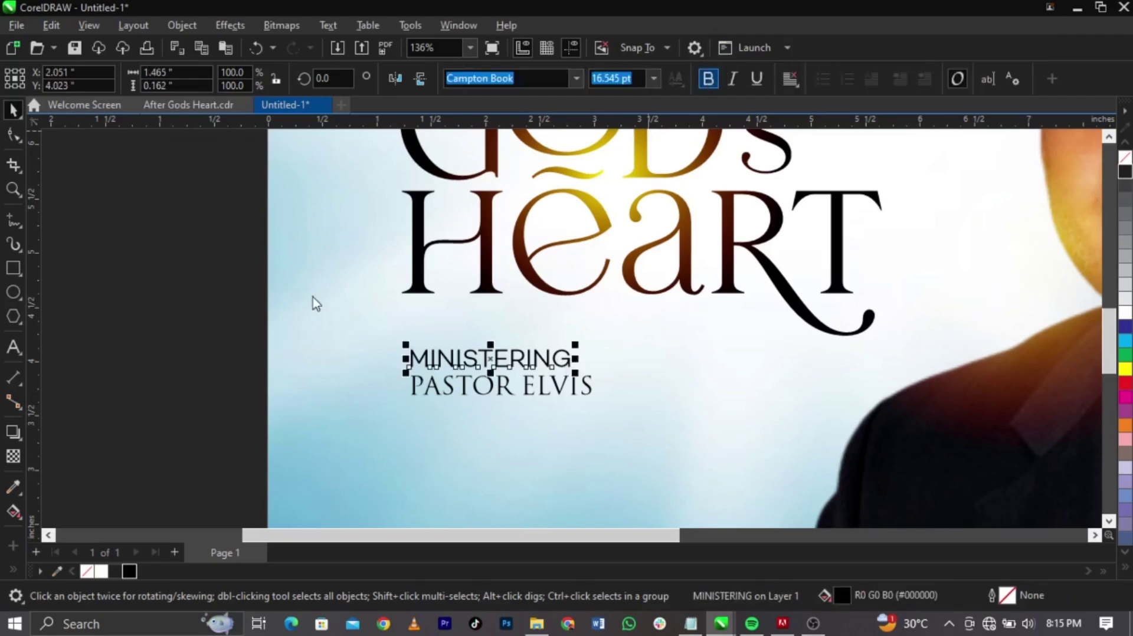
Step: Move the service time and date lines from the notes beside the page to below the pastor's name
{"action": "key", "text": "z"}
{"action": "key", "text": "F4"}
{"action": "key", "text": "space"}
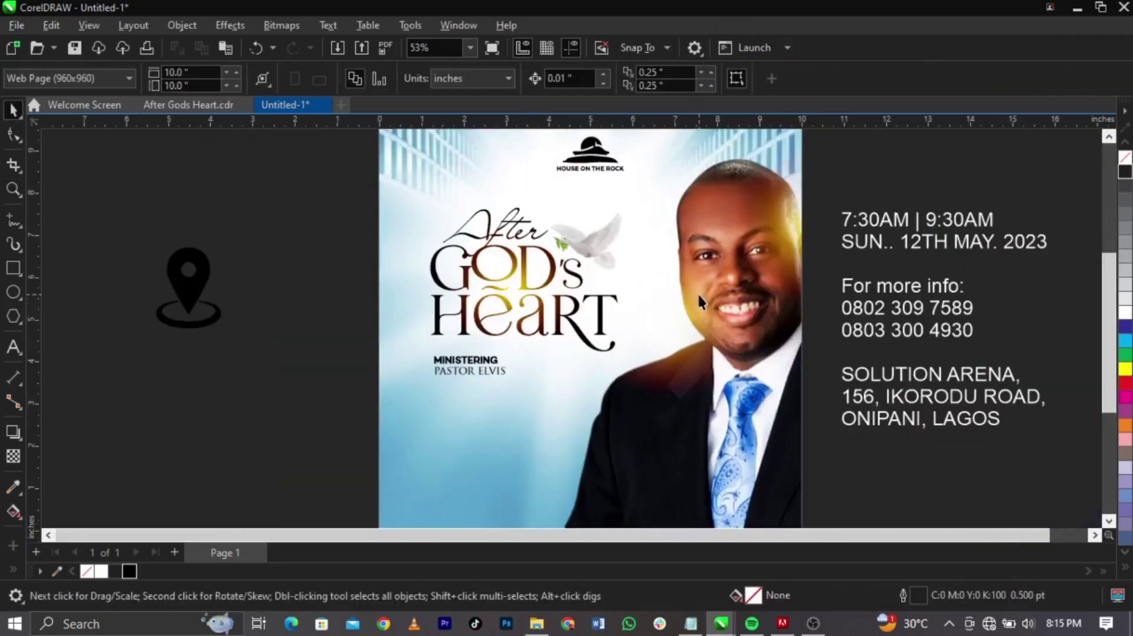
{"action": "double_click", "coordinate": [991, 251]}
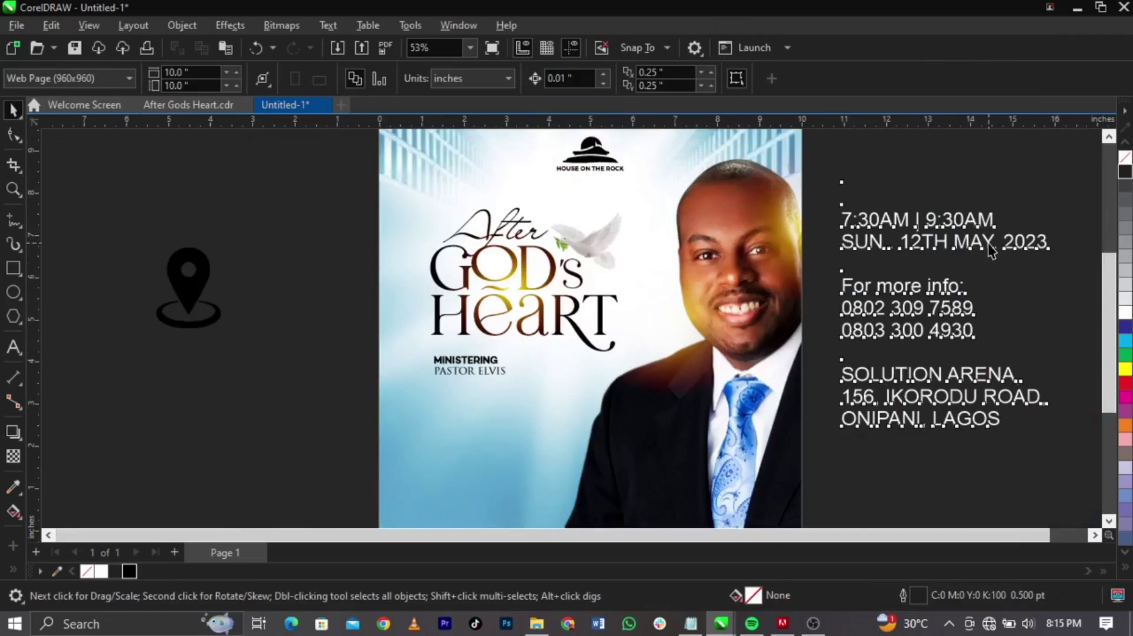
{"action": "left_click_drag", "start_coordinate": [1055, 245], "coordinate": [843, 218]}
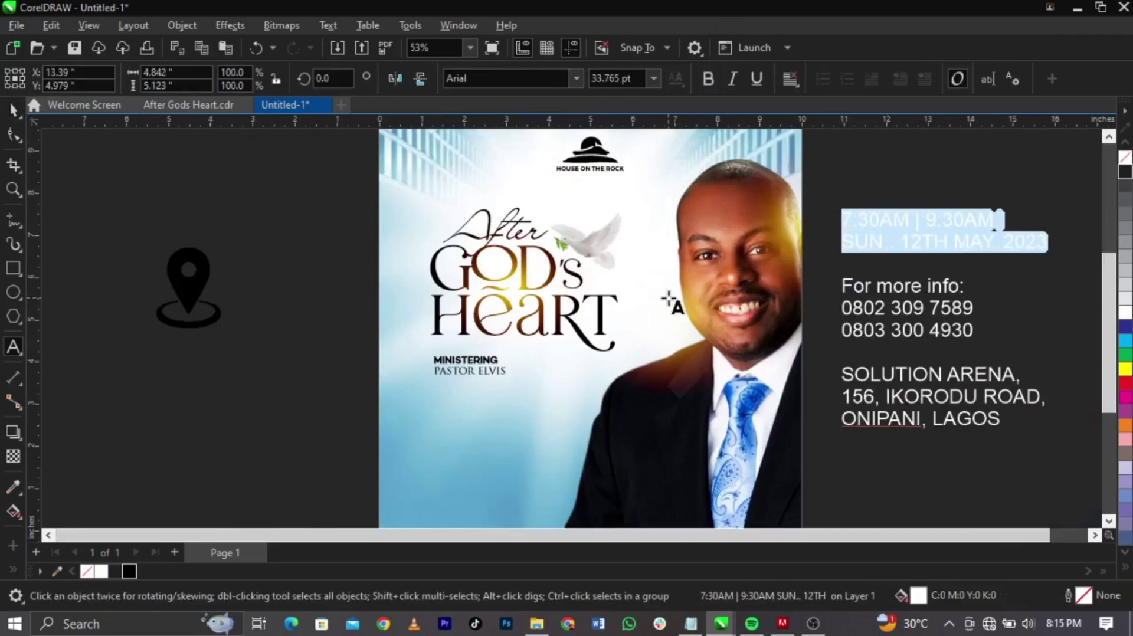
{"action": "key", "text": "ctrl+x"}
{"action": "left_click", "coordinate": [450, 426]}
{"action": "key", "text": "ctrl+v"}
{"action": "key", "text": "ctrl+space"}
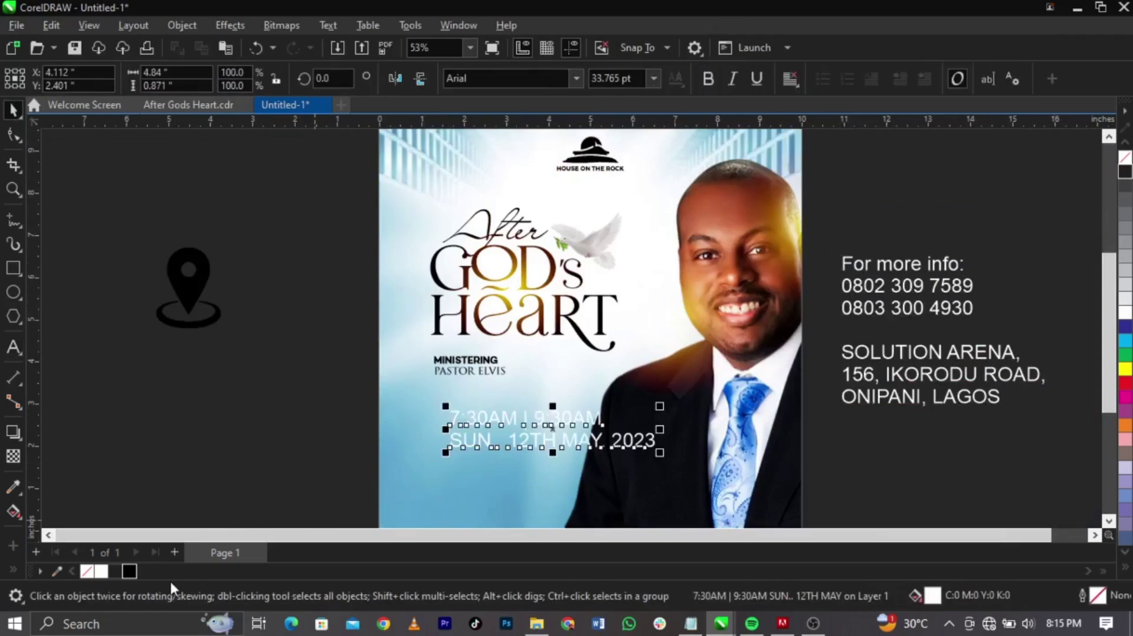
Step: Color the time and date text black and set it in Campton Book Bold
{"action": "left_click", "coordinate": [130, 572]}
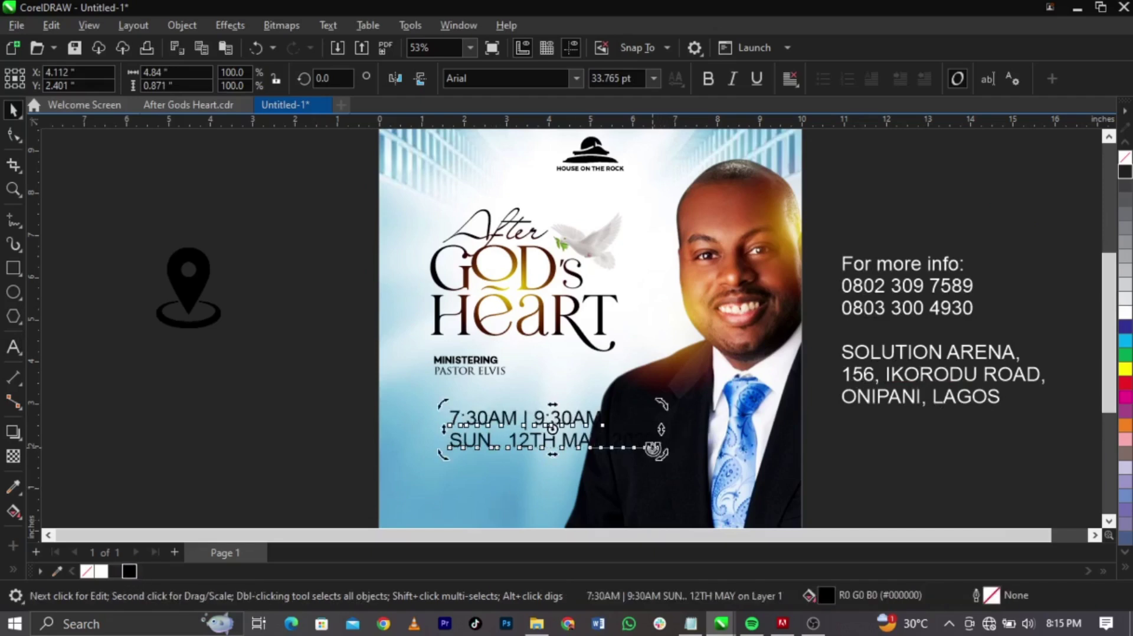
{"action": "left_click", "coordinate": [570, 77]}
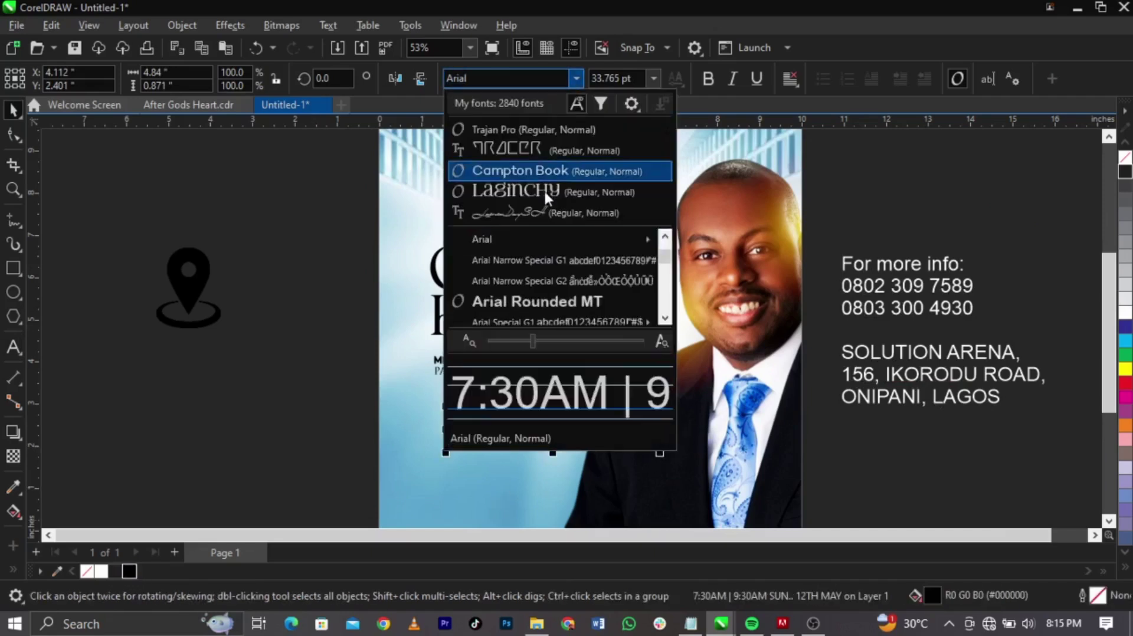
{"action": "left_click", "coordinate": [569, 170]}
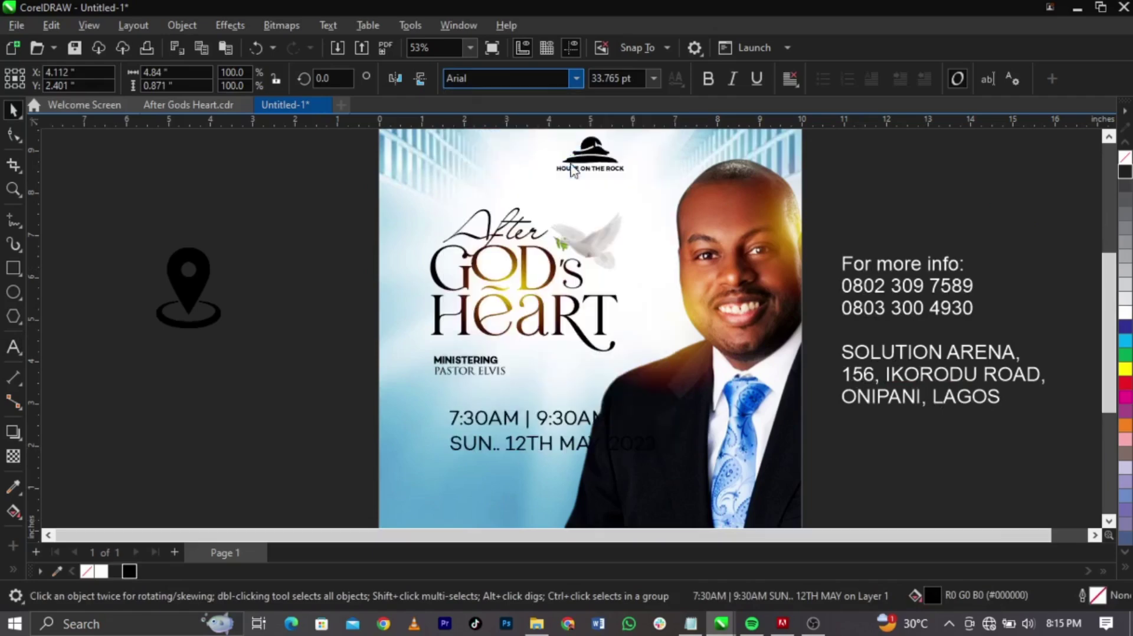
{"action": "left_click", "coordinate": [581, 74]}
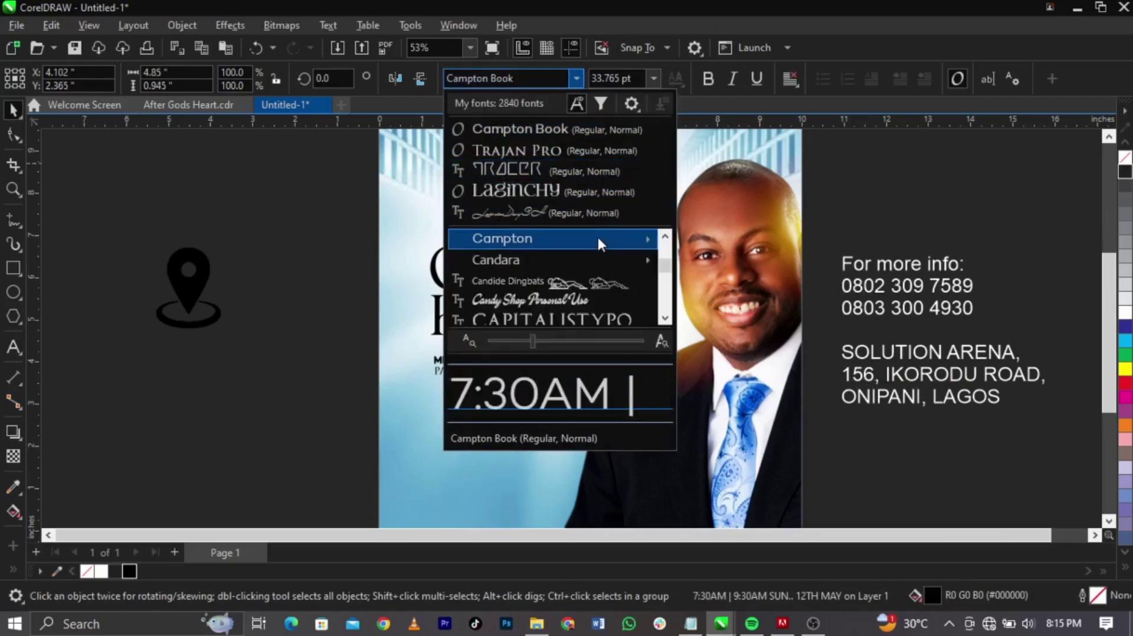
{"action": "mouse_move", "coordinate": [597, 234]}
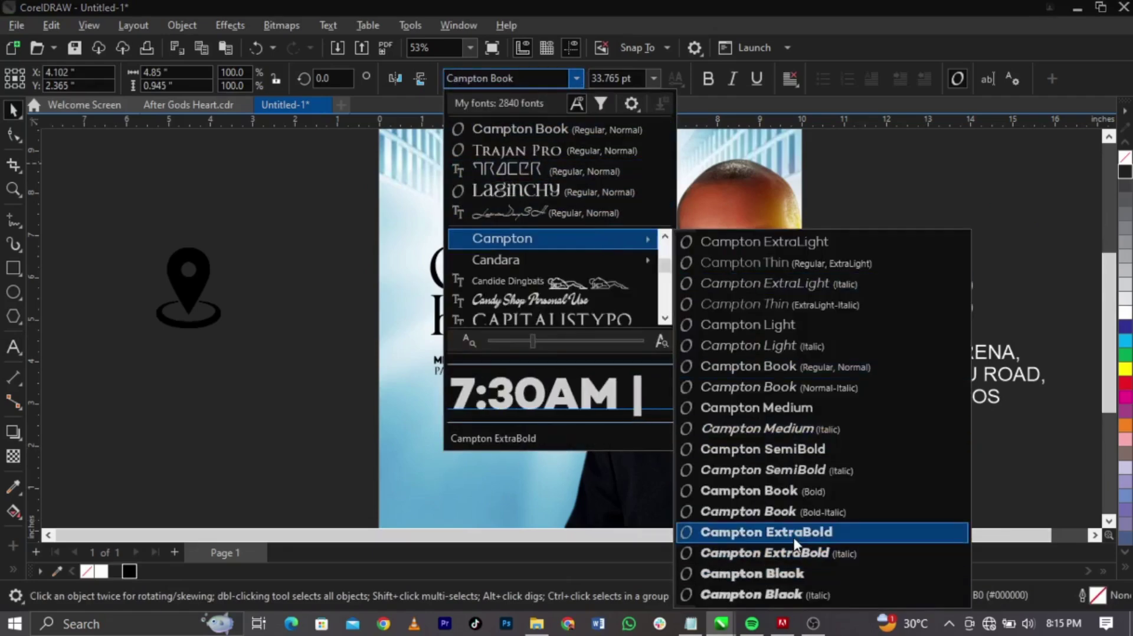
{"action": "left_click", "coordinate": [789, 490]}
Step: Scale the time and date text to about 20 pt and left-align it beneath the ministering lines
{"action": "left_click_drag", "start_coordinate": [653, 462], "coordinate": [576, 467]}
{"action": "key", "text": "z"}
{"action": "left_click_drag", "start_coordinate": [271, 288], "coordinate": [742, 484]}
{"action": "key", "text": "space"}
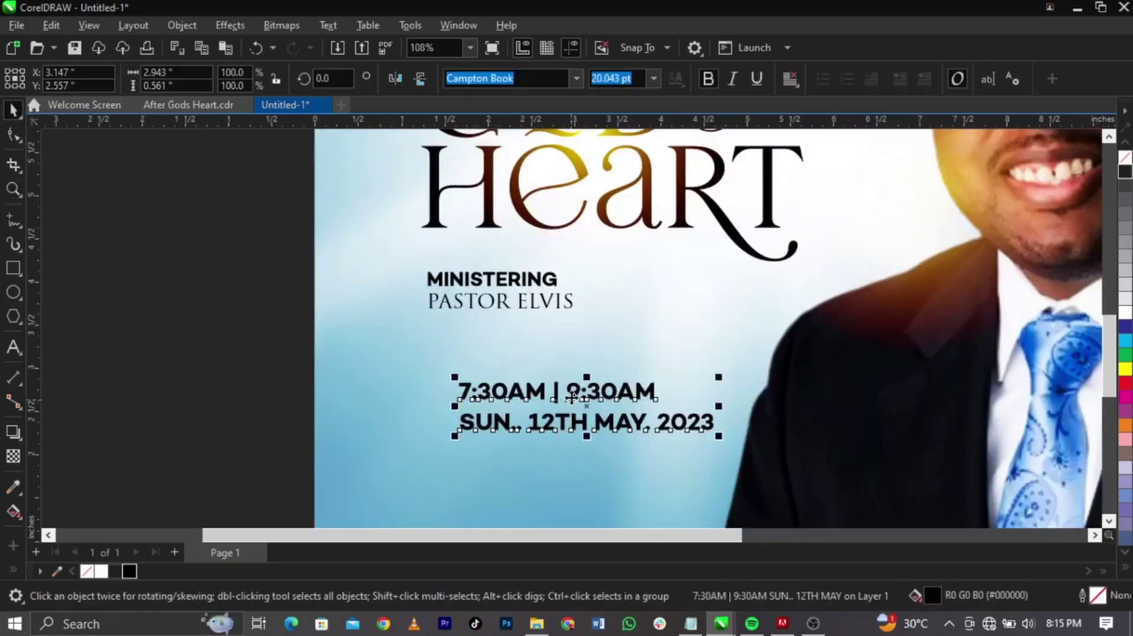
{"action": "left_click_drag", "start_coordinate": [571, 396], "coordinate": [536, 380]}
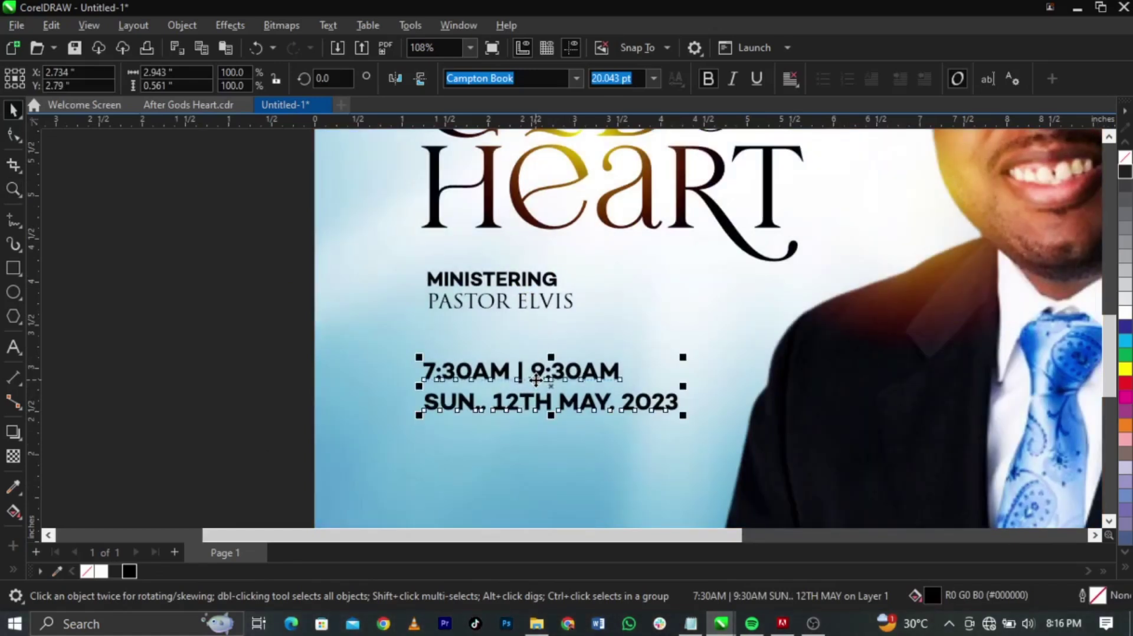
Step: Break the time and date text apart into separate lines
{"action": "key", "text": "ctrl+k"}
{"action": "left_click", "coordinate": [536, 380]}
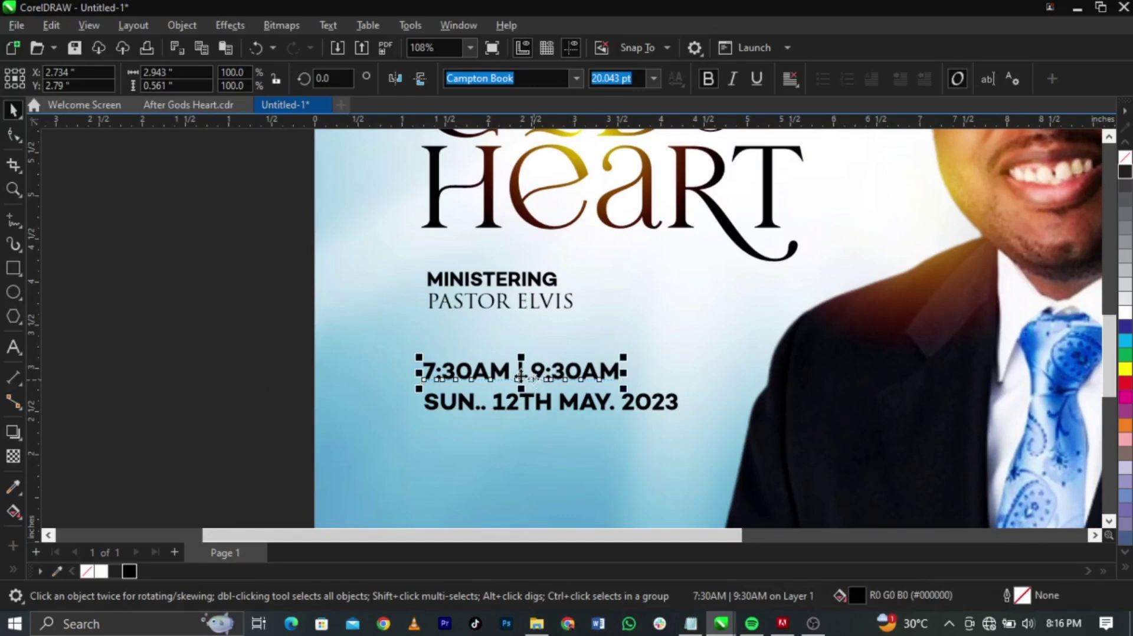
{"action": "left_click", "coordinate": [517, 373]}
{"action": "left_click", "coordinate": [516, 373], "text": "ctrl"}
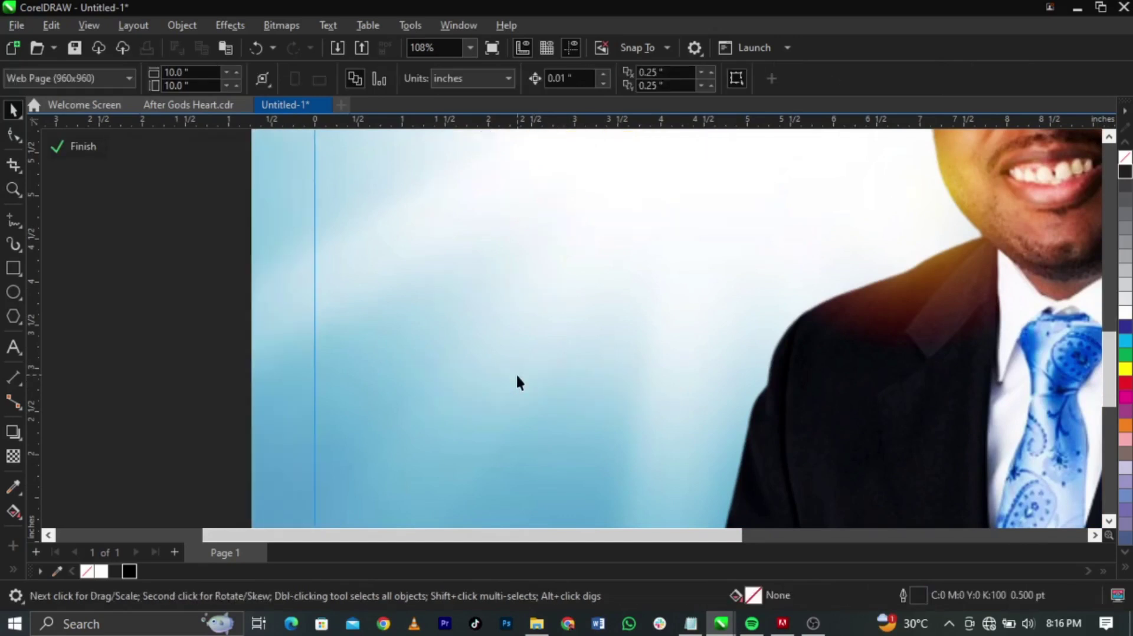
Step: Widen the spacing on both sides of the divider between the two service times
{"action": "left_click", "coordinate": [516, 373], "text": "ctrl"}
{"action": "double_click", "coordinate": [515, 374]}
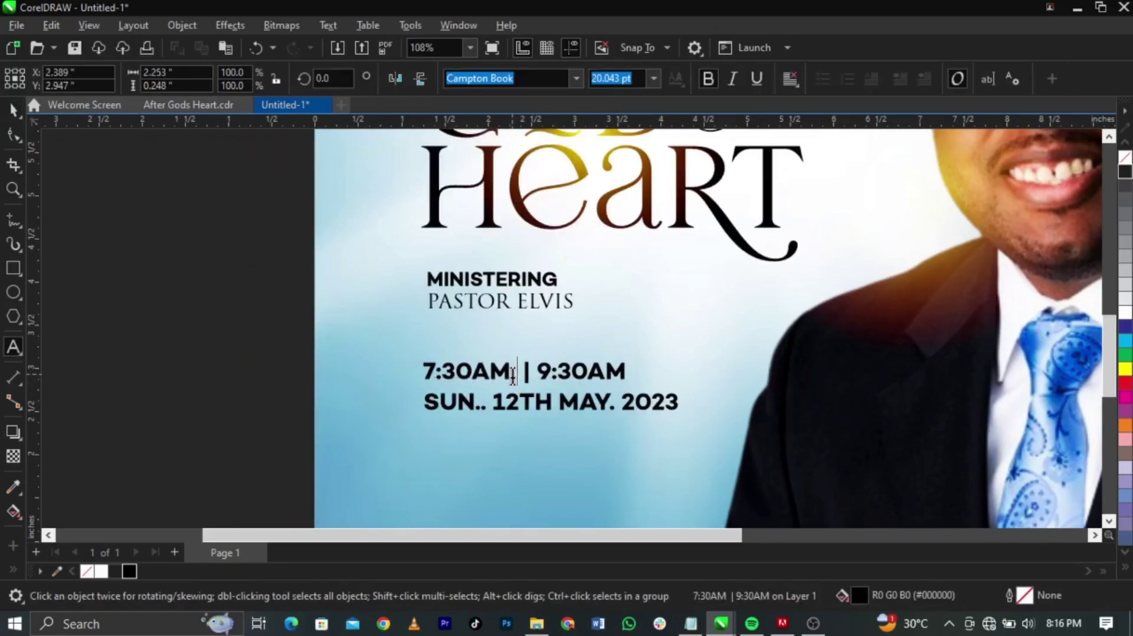
{"action": "key", "text": "Right"}
{"action": "key", "text": "Right"}
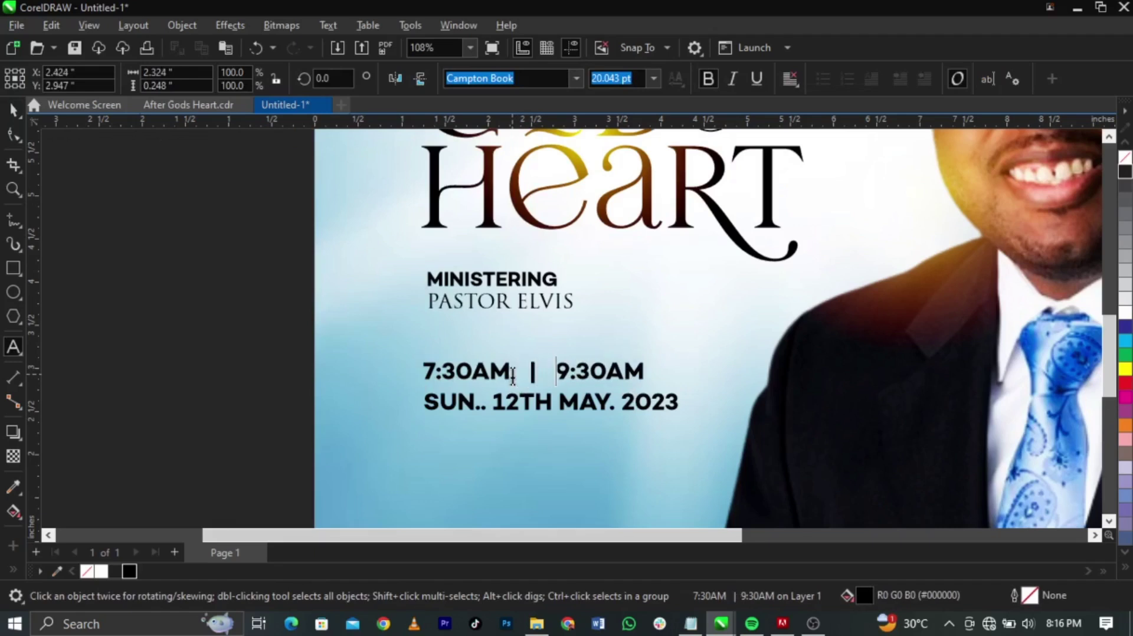
{"action": "key", "text": "ctrl+space"}
Step: Remove bold from the date line and scale it to about 17.7 pt to match the width of the time line
{"action": "left_click", "coordinate": [603, 405]}
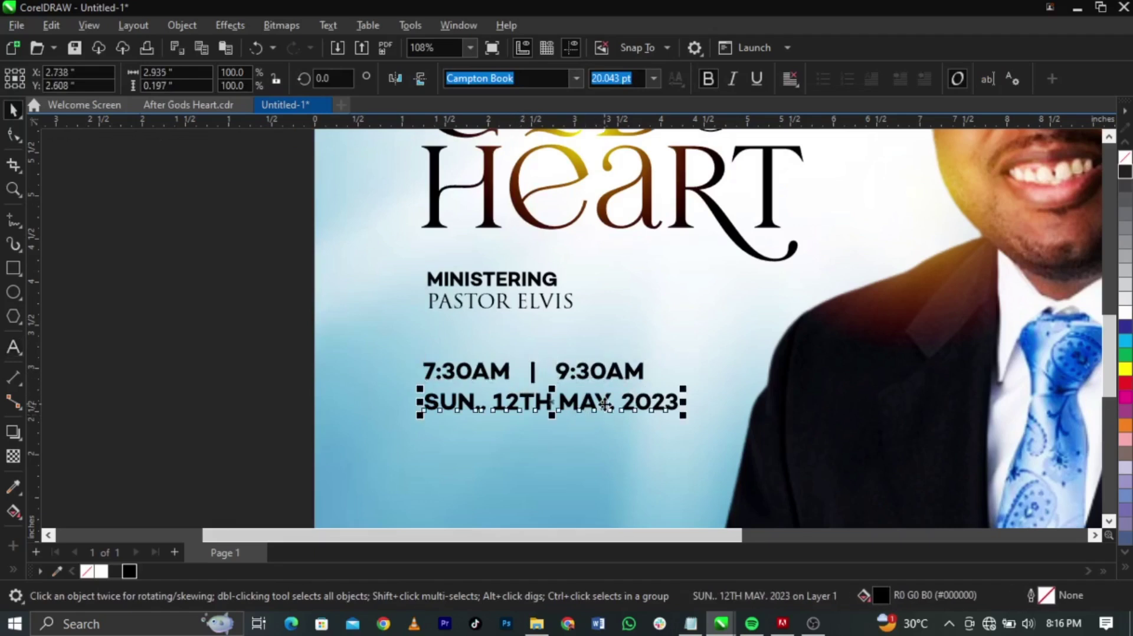
{"action": "left_click", "coordinate": [708, 78]}
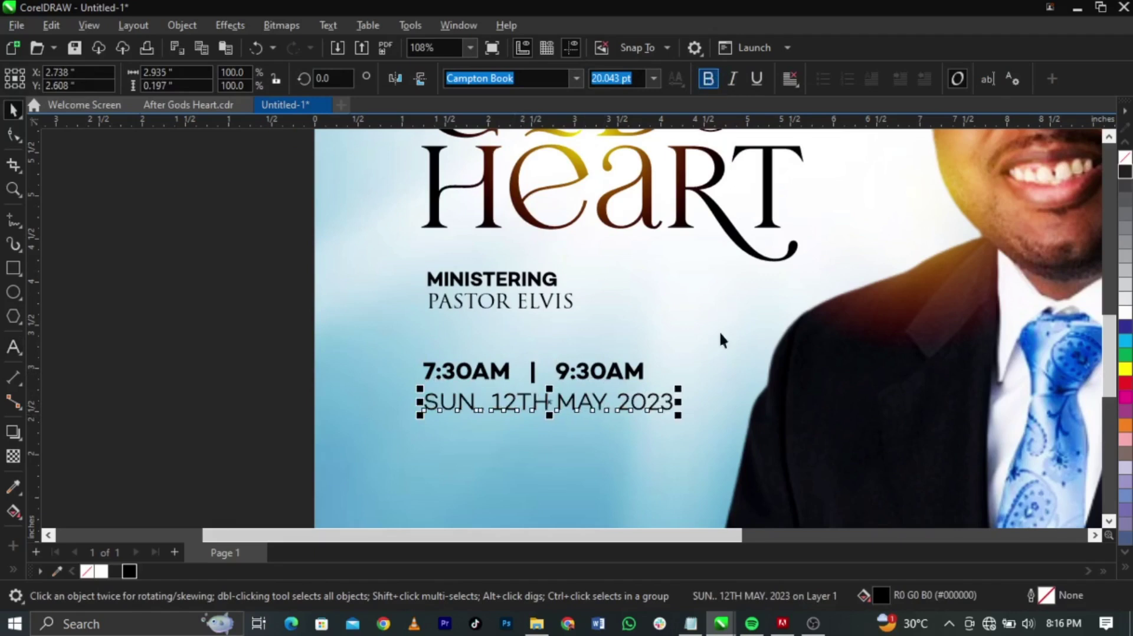
{"action": "left_click_drag", "start_coordinate": [679, 419], "coordinate": [649, 417]}
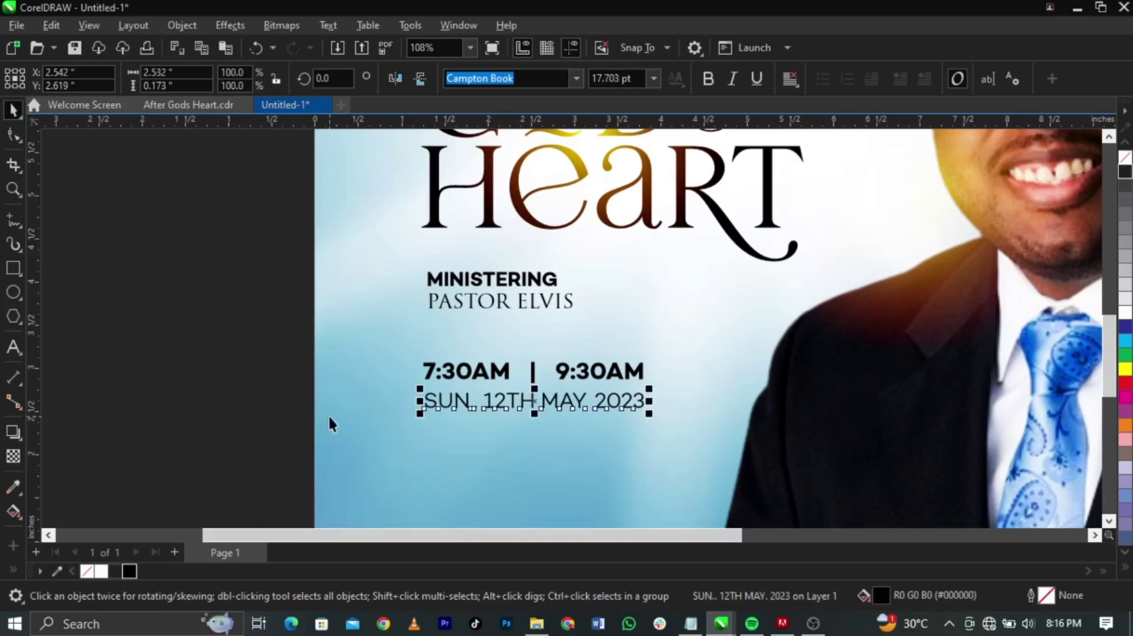
{"action": "left_click", "coordinate": [285, 375]}
Step: Move the "For more info:" text and both phone numbers from the notes beside the page to below the date, and color them black
{"action": "scroll", "coordinate": [313, 378], "scroll_direction": "down", "scroll_amount": 3}
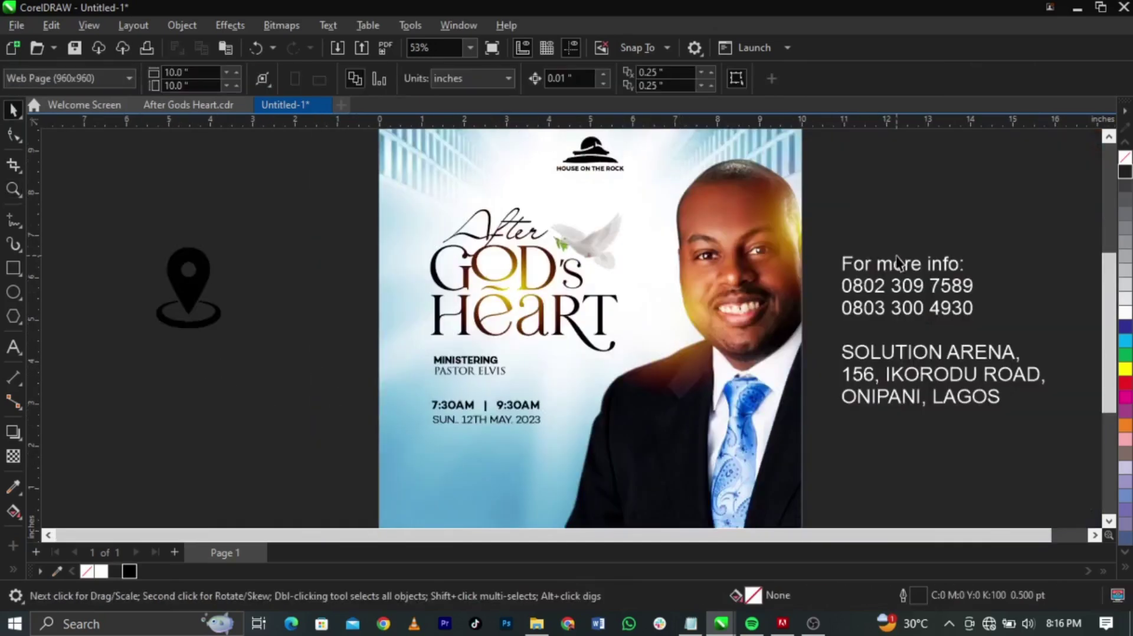
{"action": "double_click", "coordinate": [974, 313]}
{"action": "left_click_drag", "start_coordinate": [974, 313], "coordinate": [834, 271]}
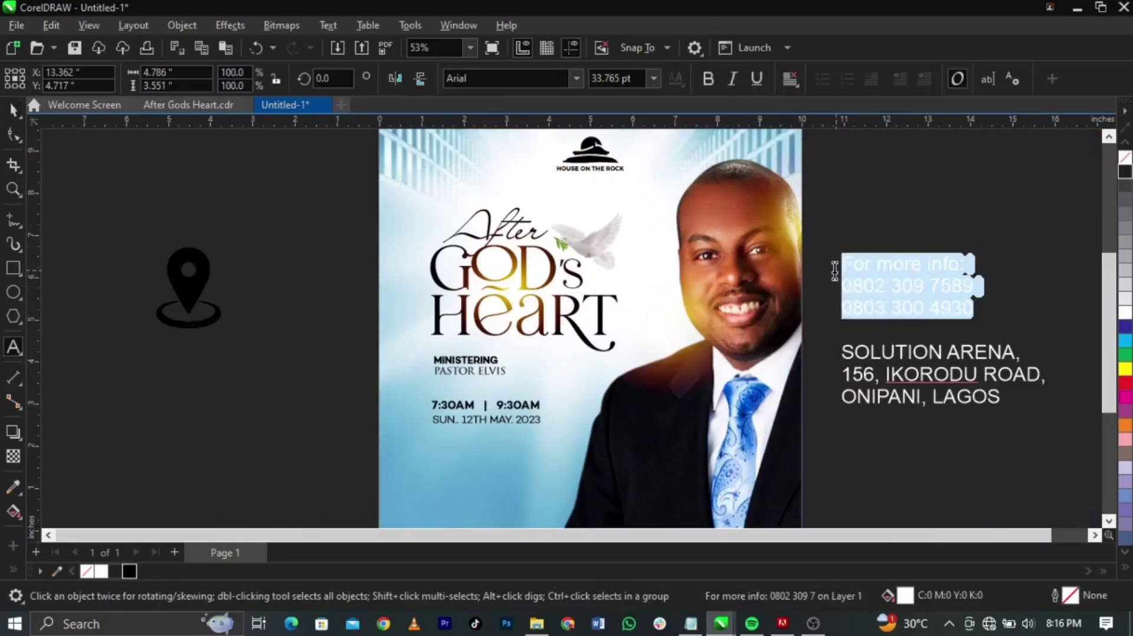
{"action": "key", "text": "ctrl+x"}
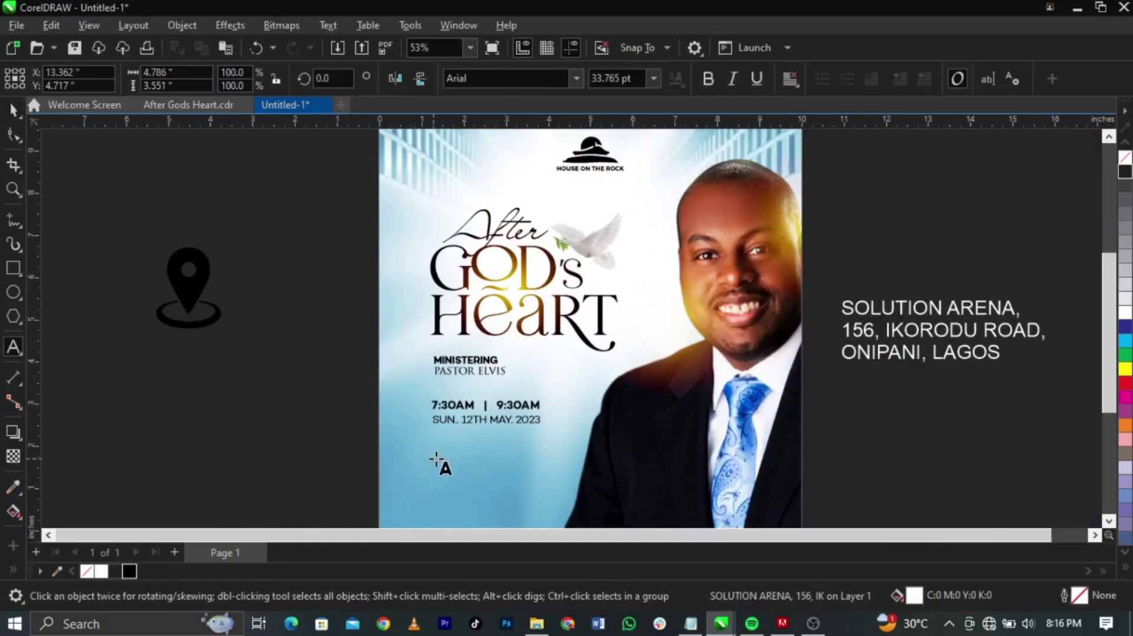
{"action": "left_click", "coordinate": [437, 464]}
{"action": "key", "text": "ctrl+v"}
{"action": "key", "text": "ctrl+space"}
{"action": "left_click", "coordinate": [128, 572]}
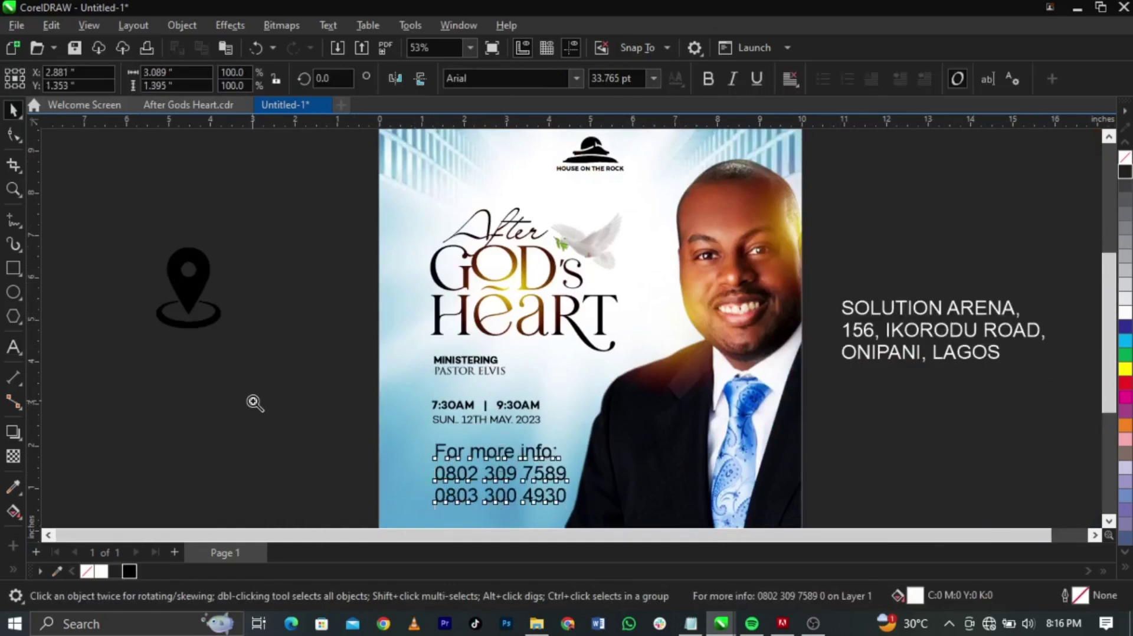
Step: Scale the contact text to about 24.3 pt and break it apart into separate lines
{"action": "key", "text": "z"}
{"action": "left_click_drag", "start_coordinate": [311, 404], "coordinate": [737, 512]}
{"action": "key", "text": "space"}
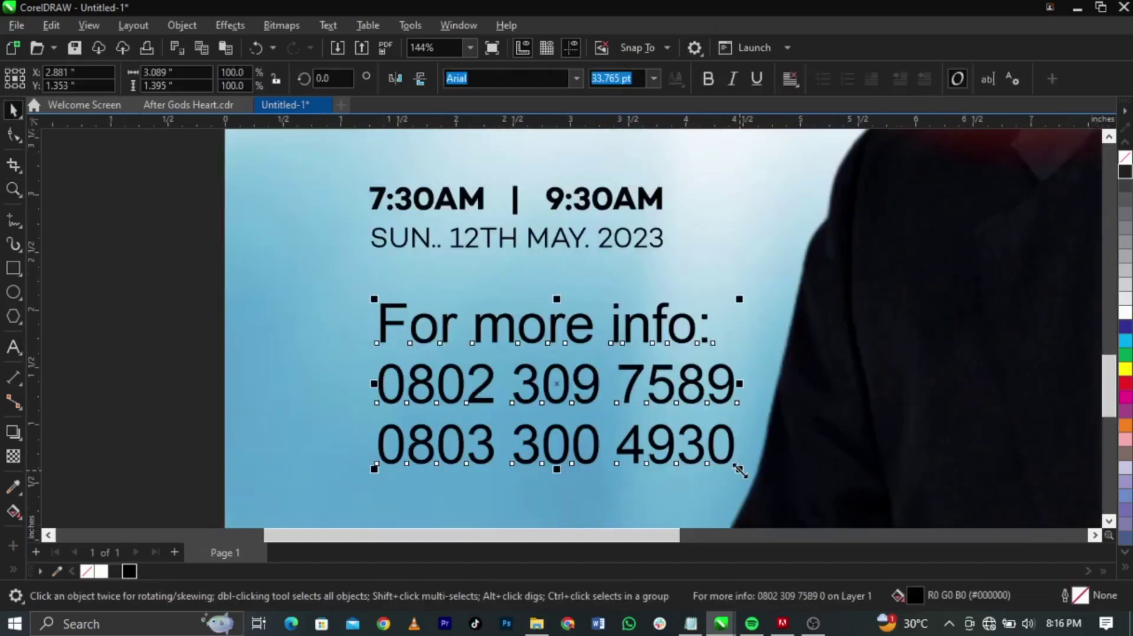
{"action": "left_click_drag", "start_coordinate": [740, 470], "coordinate": [640, 448]}
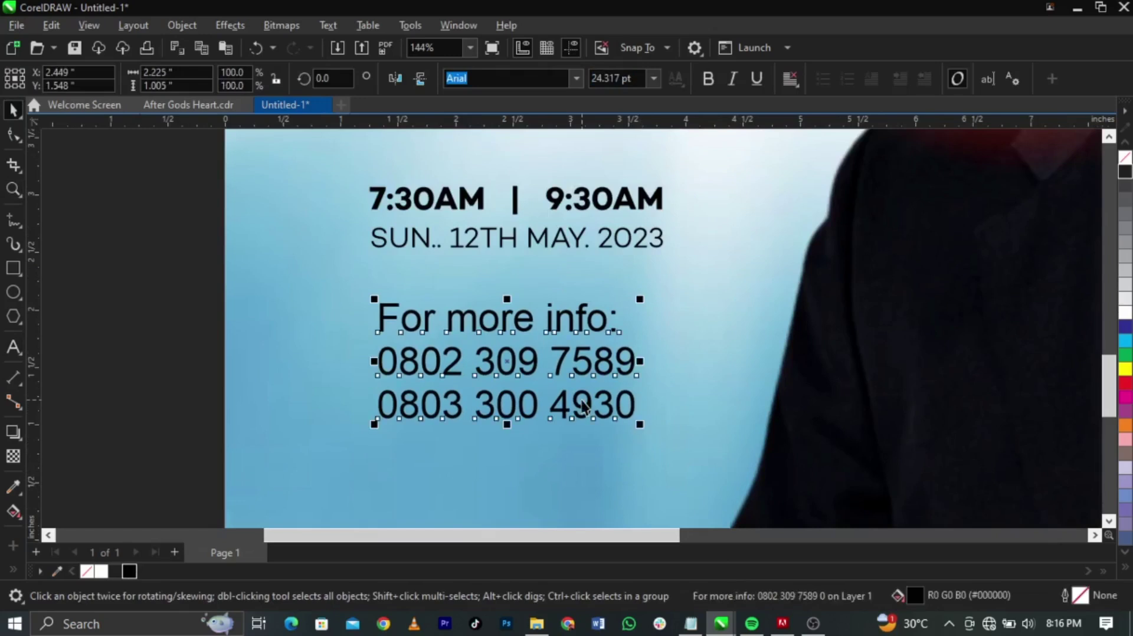
{"action": "key", "text": "ctrl+k"}
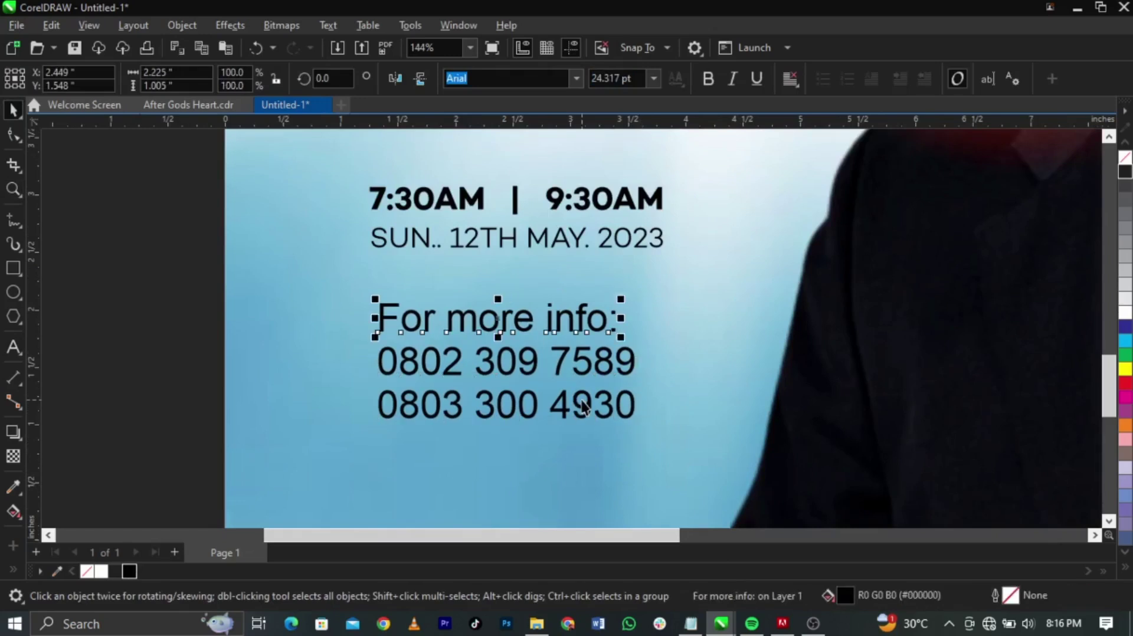
Step: Set both phone number lines in Campton Book Bold and left-align them with the date line
{"action": "left_click", "coordinate": [586, 369]}
{"action": "left_click", "coordinate": [583, 413]}
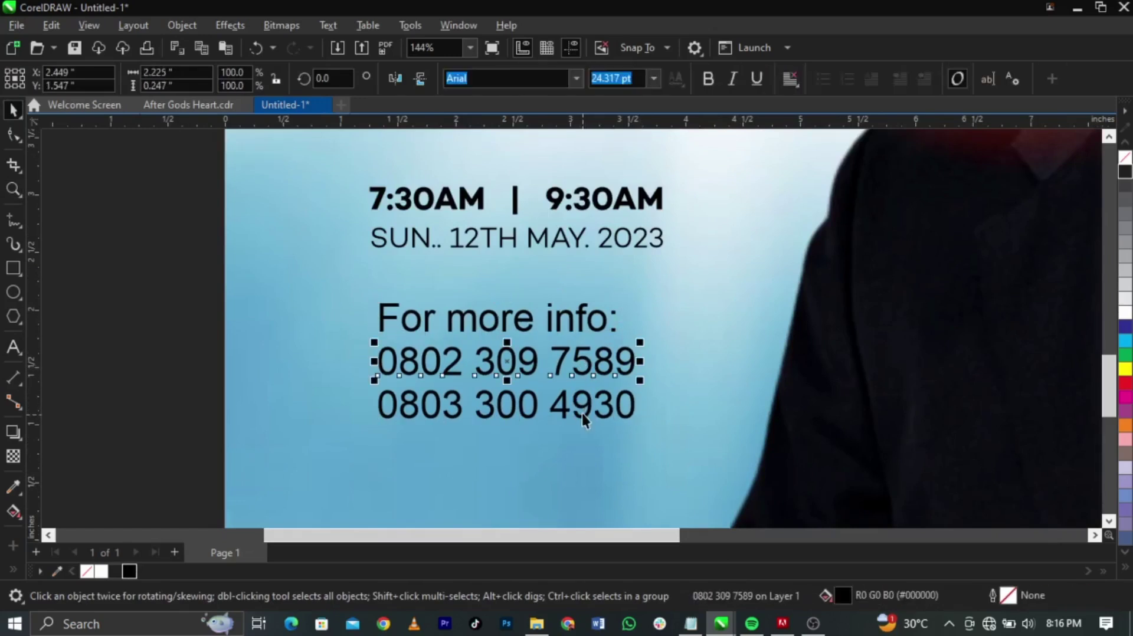
{"action": "left_click", "coordinate": [576, 78]}
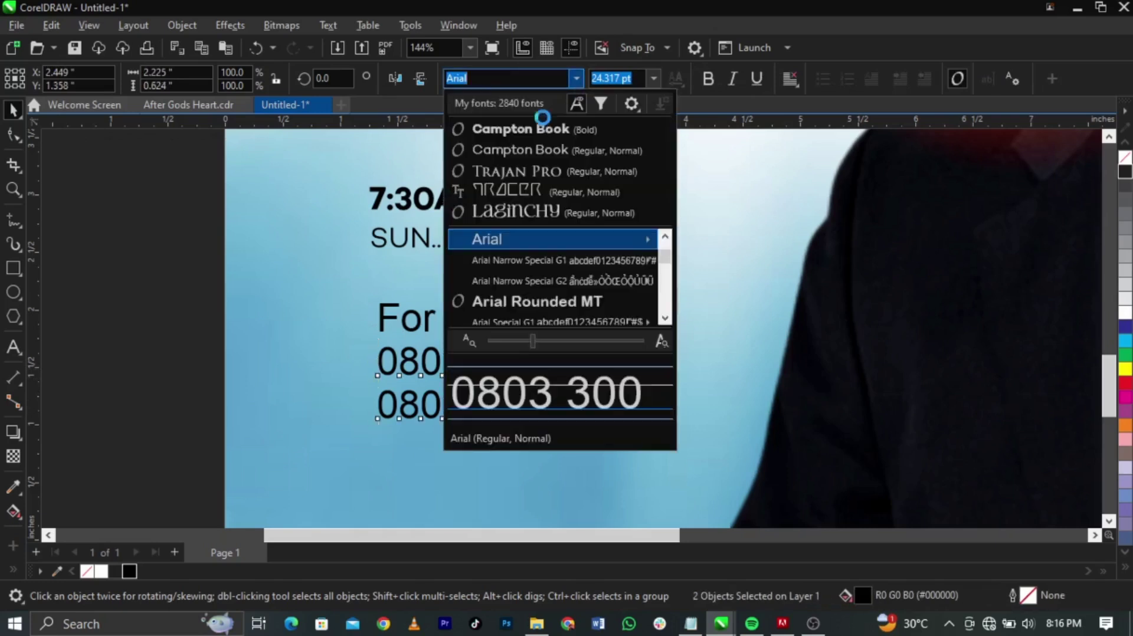
{"action": "left_click", "coordinate": [523, 125]}
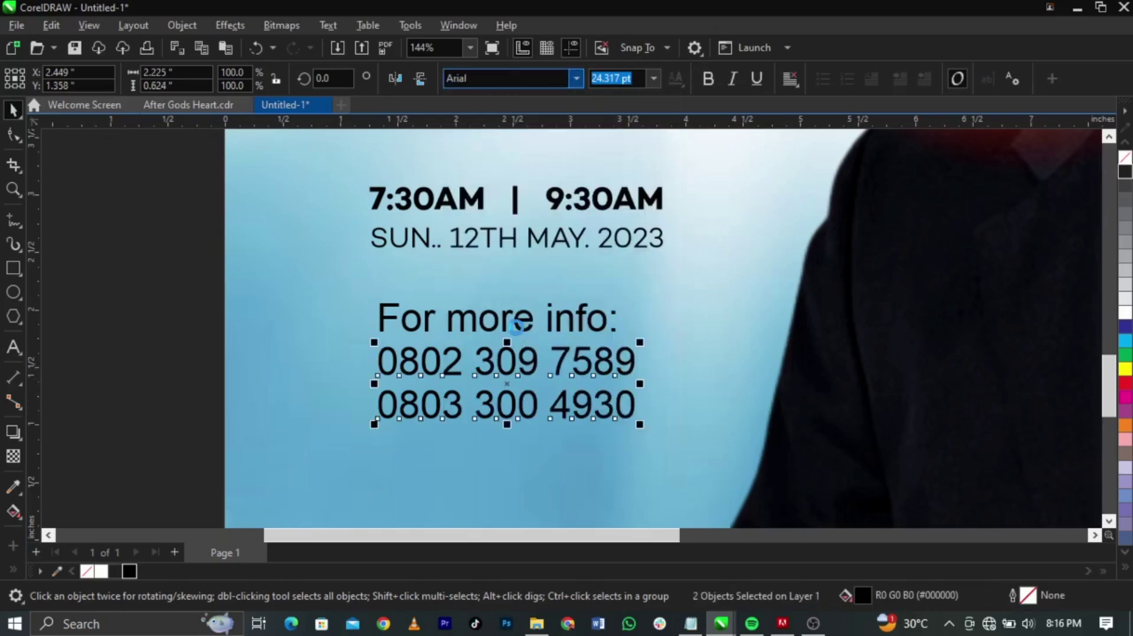
{"action": "left_click", "coordinate": [530, 240], "text": "shift"}
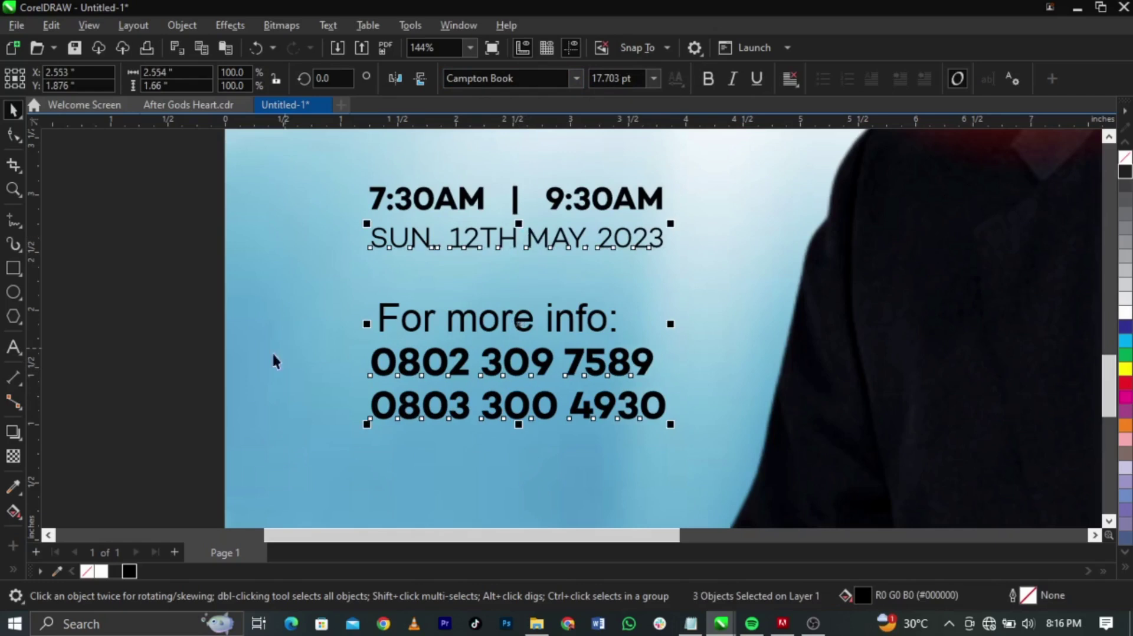
{"action": "left_click", "coordinate": [137, 370]}
{"action": "left_click", "coordinate": [639, 373]}
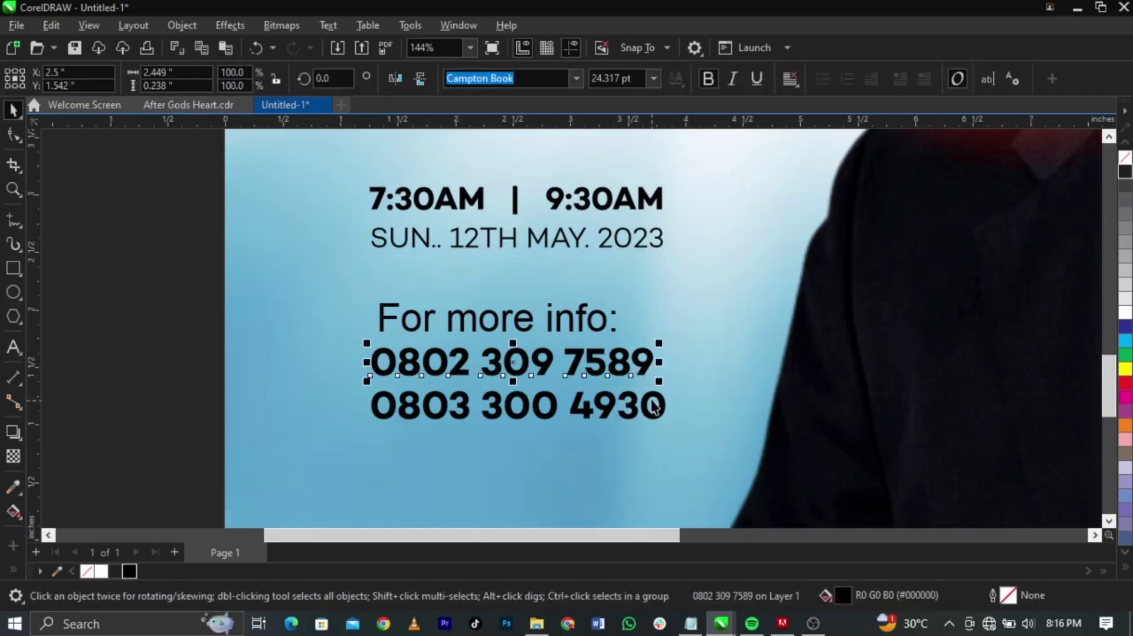
{"action": "left_click", "coordinate": [654, 406]}
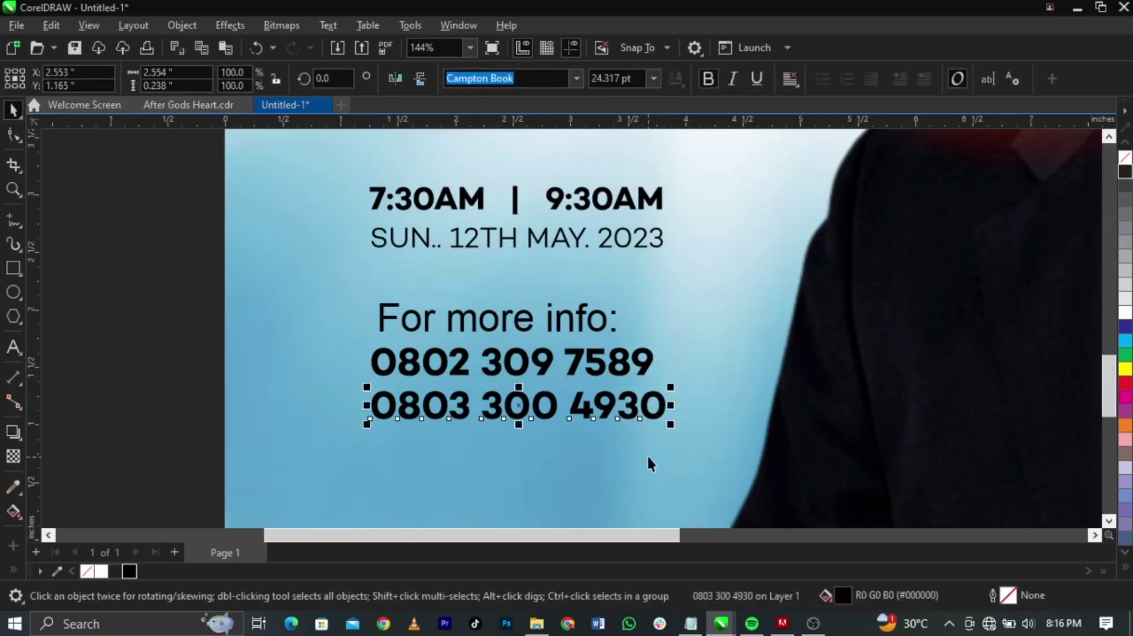
{"action": "left_click", "coordinate": [645, 372]}
{"action": "left_click_drag", "start_coordinate": [663, 342], "coordinate": [674, 335]}
{"action": "key", "text": "ctrl+z"}
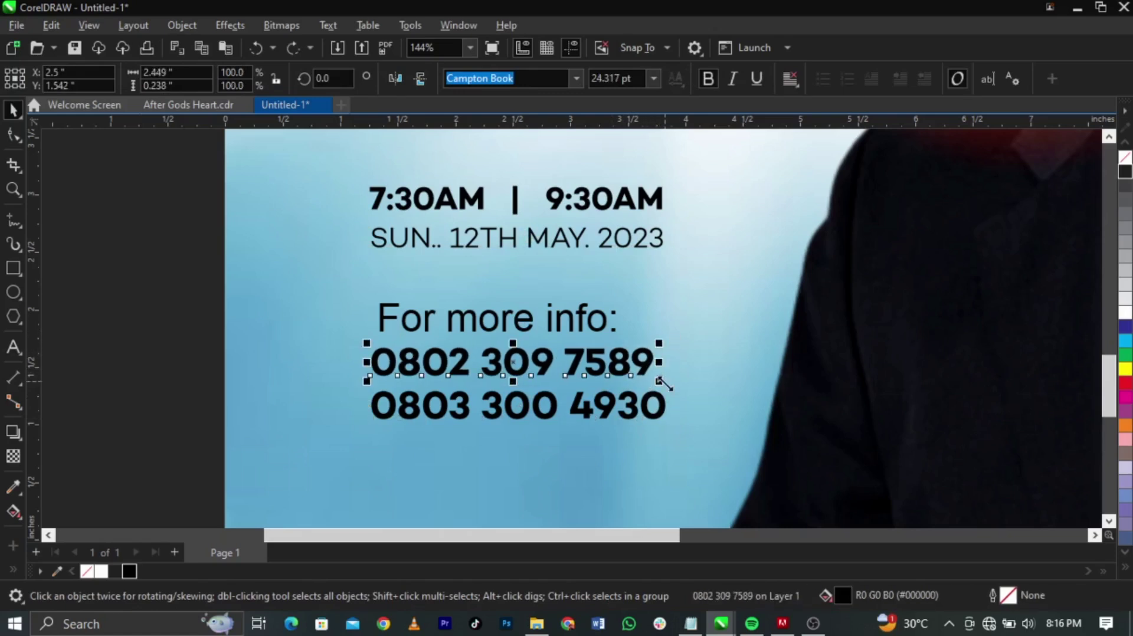
Step: Rejoin the second phone number as a new line in the first number's text object and apply Full Justify alignment
{"action": "left_click", "coordinate": [660, 416]}
{"action": "key", "text": "Delete"}
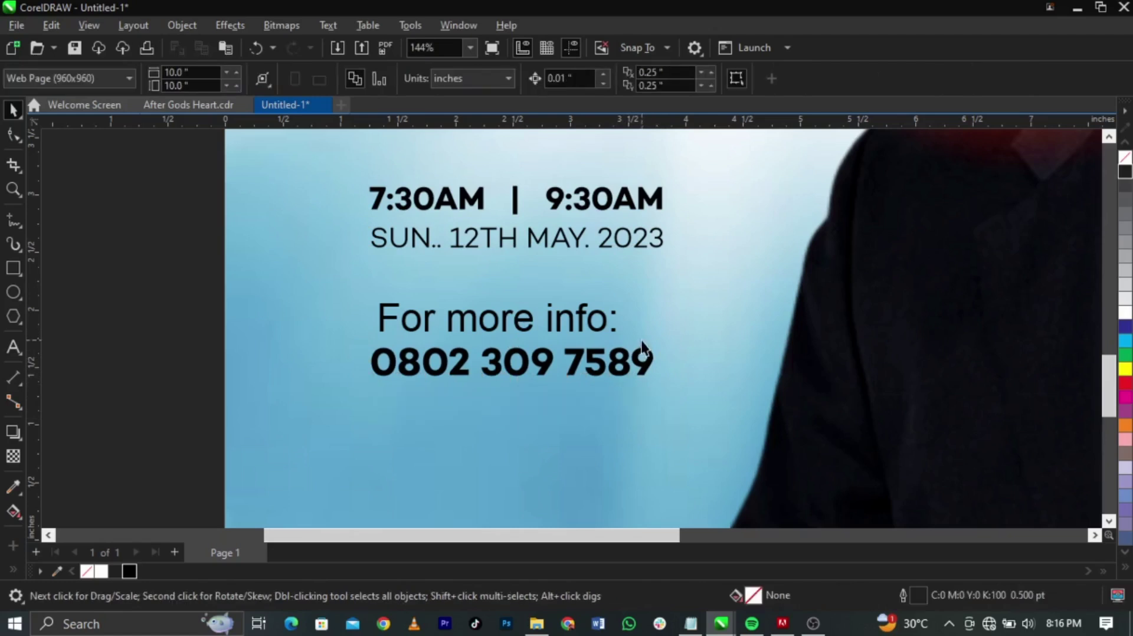
{"action": "left_click", "coordinate": [654, 360]}
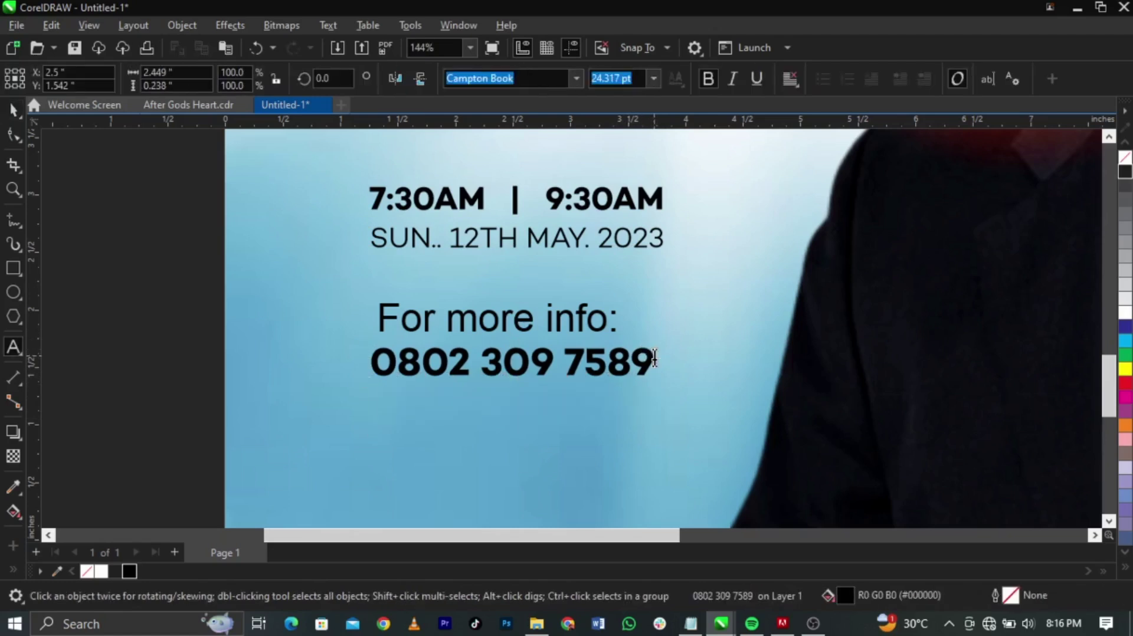
{"action": "key", "text": "ctrl+v"}
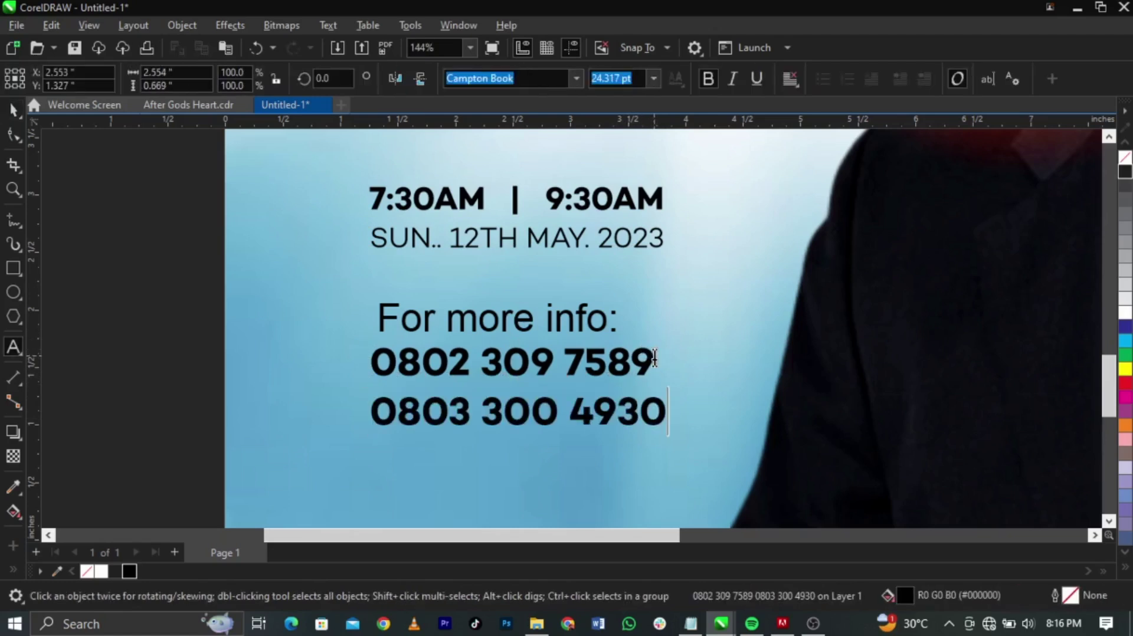
{"action": "key", "text": "ctrl+space"}
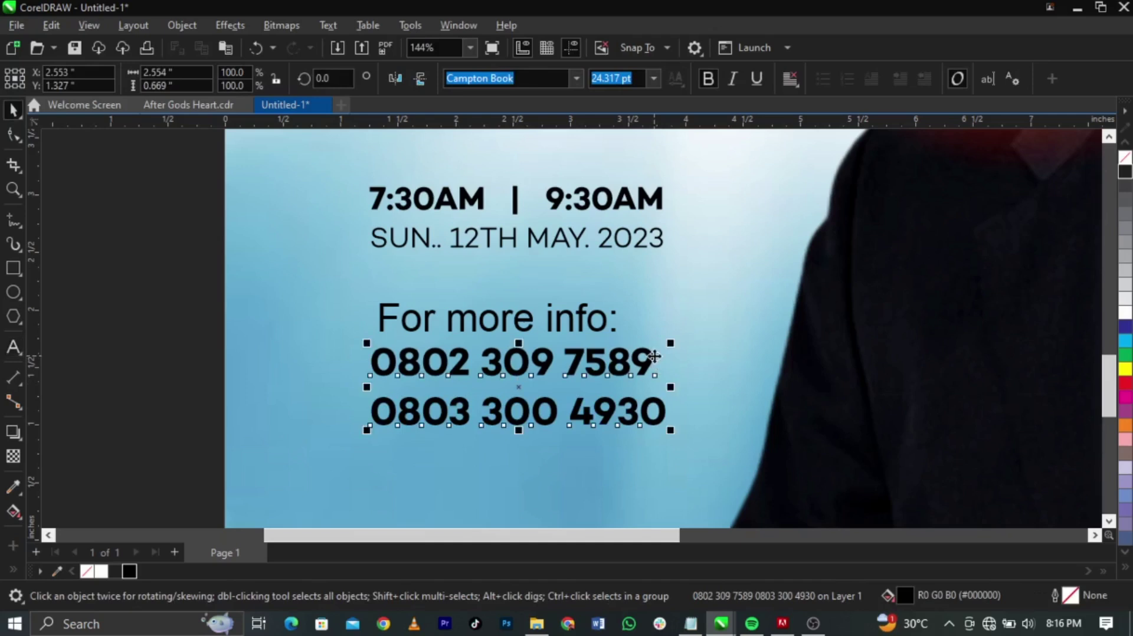
{"action": "left_click", "coordinate": [792, 86]}
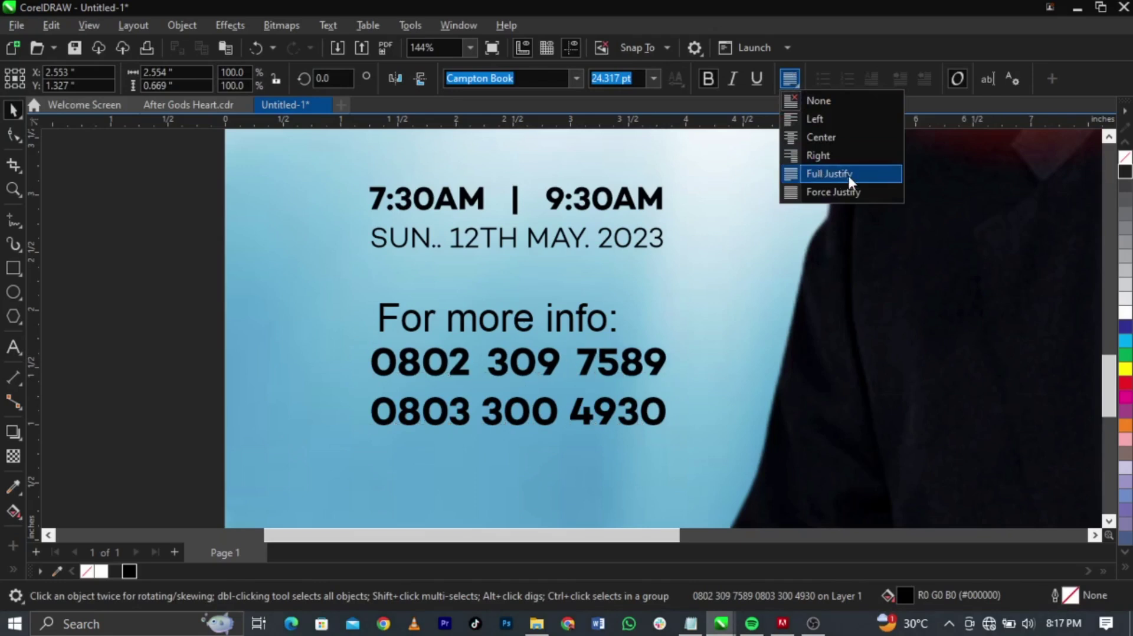
{"action": "left_click", "coordinate": [848, 176]}
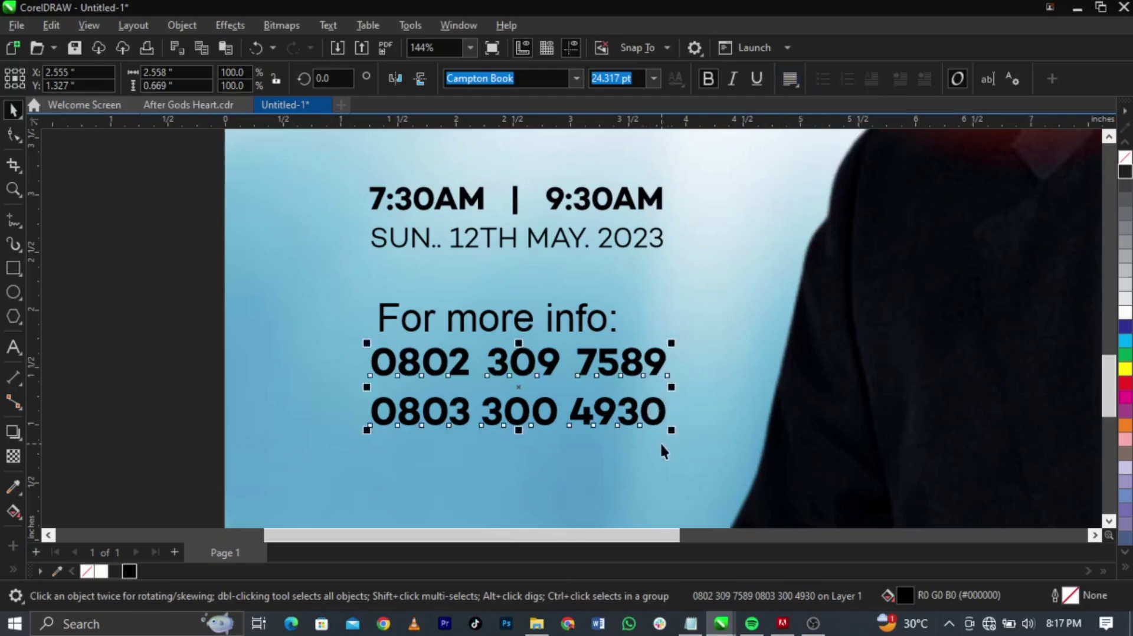
Step: Shift the "For more info:" line to the left edge of the date text and set it in Campton Book Regular
{"action": "left_click_drag", "start_coordinate": [593, 321], "coordinate": [584, 325]}
{"action": "left_click", "coordinate": [576, 78]}
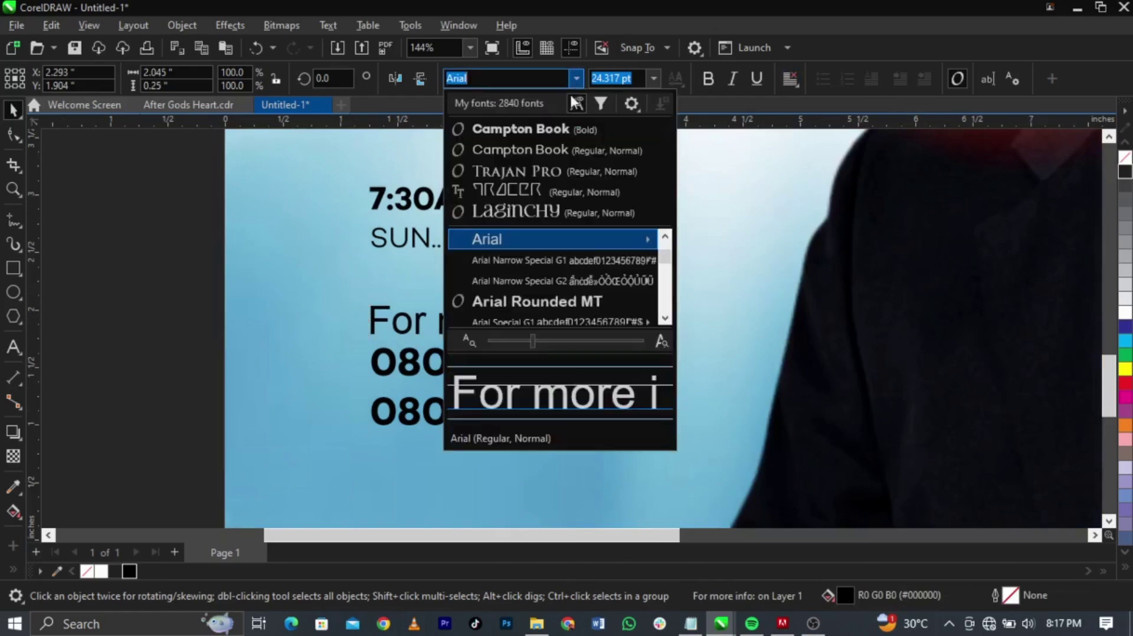
{"action": "left_click", "coordinate": [546, 151]}
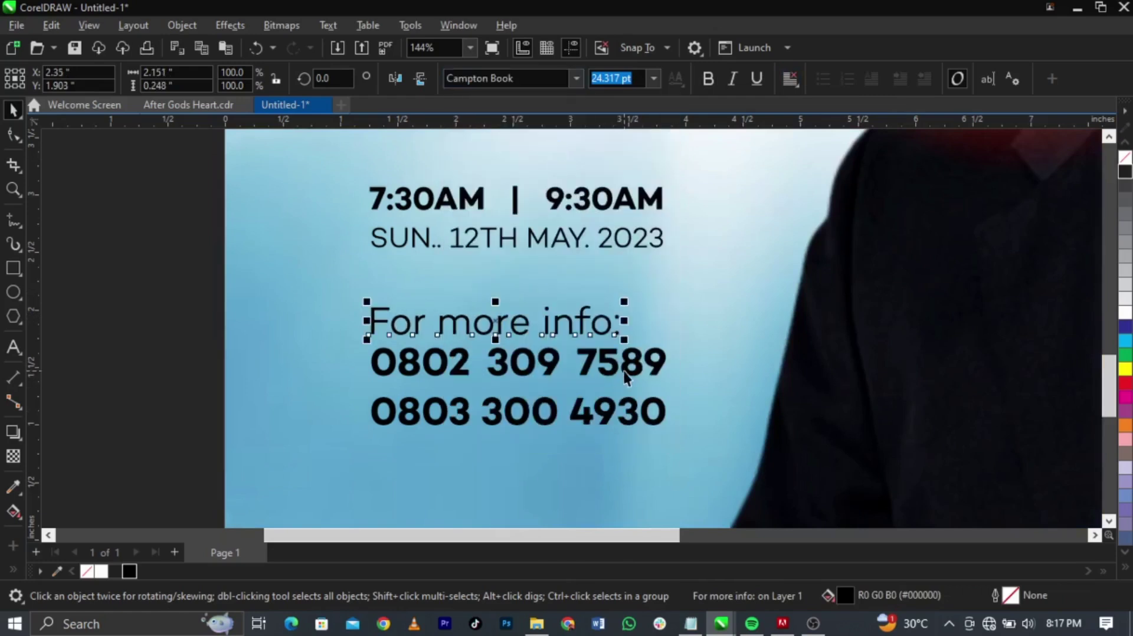
Step: Color the two phone number lines white
{"action": "left_click", "coordinate": [623, 371]}
{"action": "left_click", "coordinate": [100, 571]}
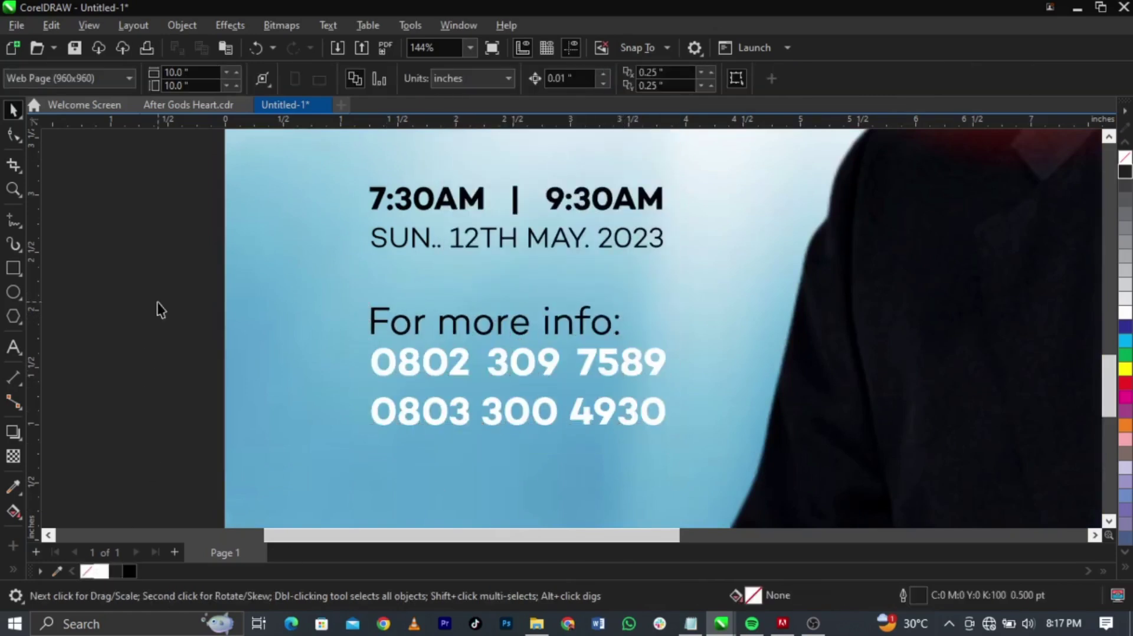
{"action": "left_click_drag", "start_coordinate": [157, 303], "coordinate": [772, 457]}
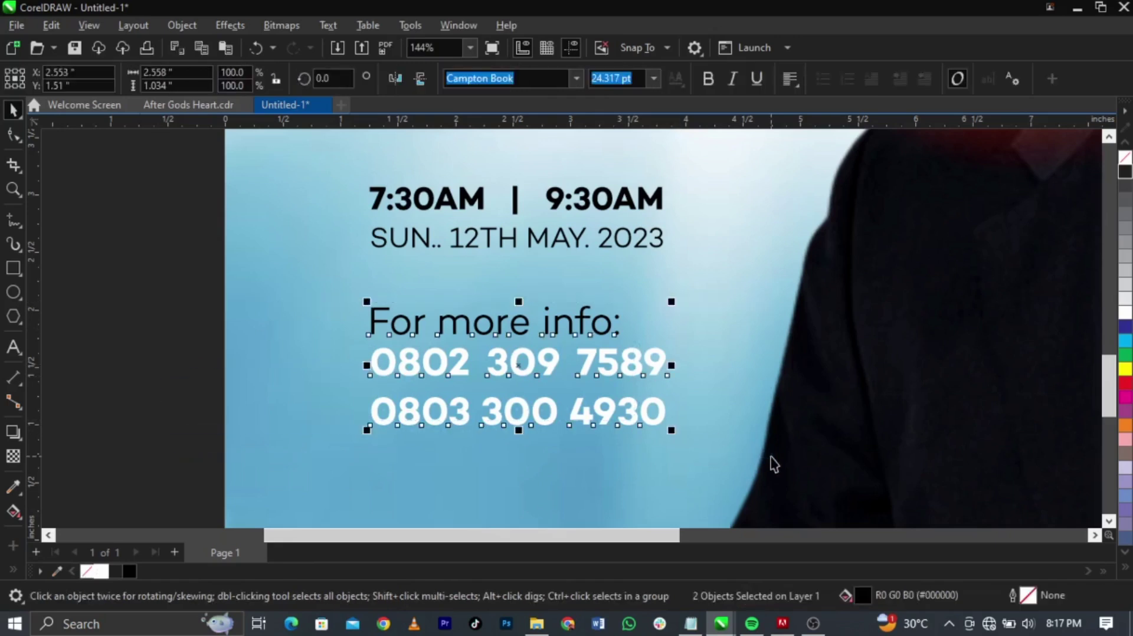
{"action": "left_click", "coordinate": [644, 248], "text": "shift"}
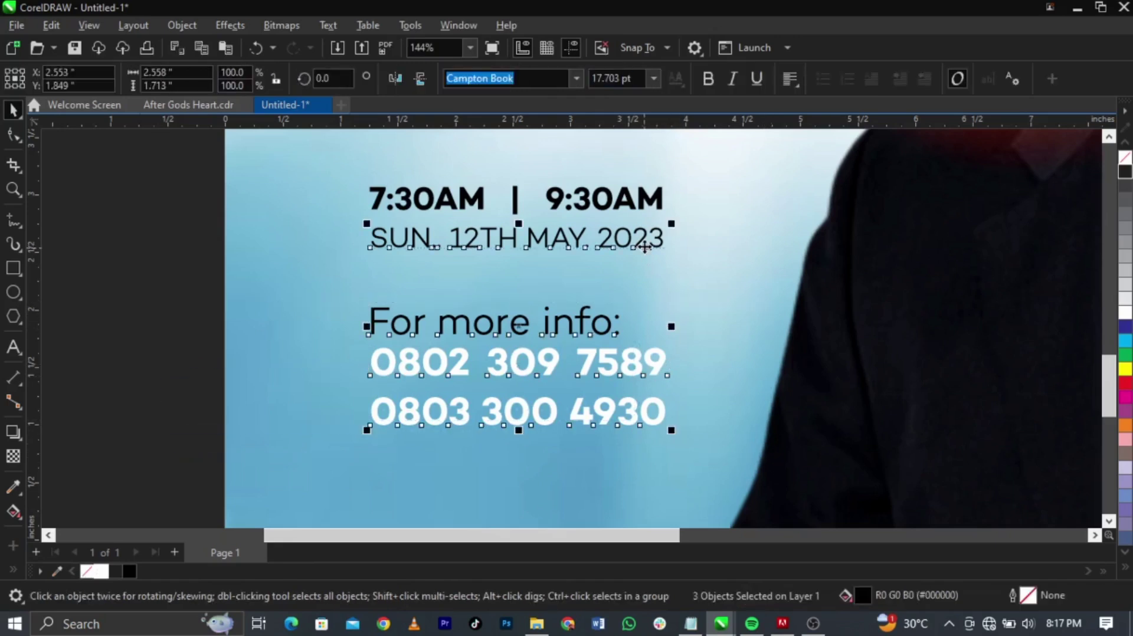
{"action": "left_click", "coordinate": [155, 284]}
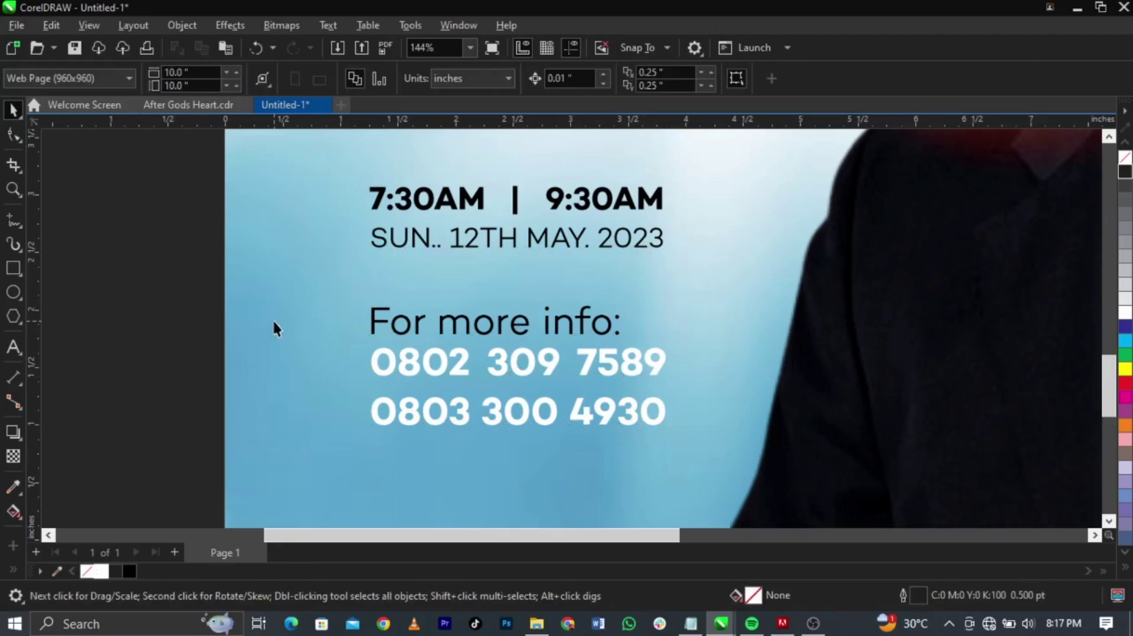
Step: Tighten the line spacing between the two phone number lines with the Shape tool
{"action": "left_click", "coordinate": [433, 418]}
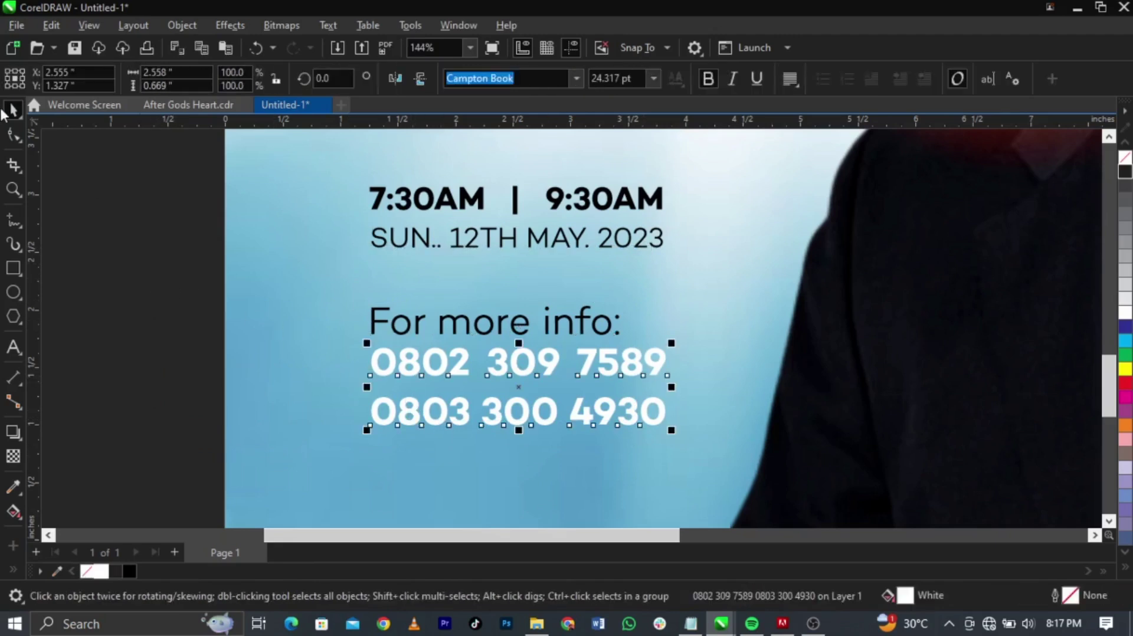
{"action": "left_click", "coordinate": [13, 135]}
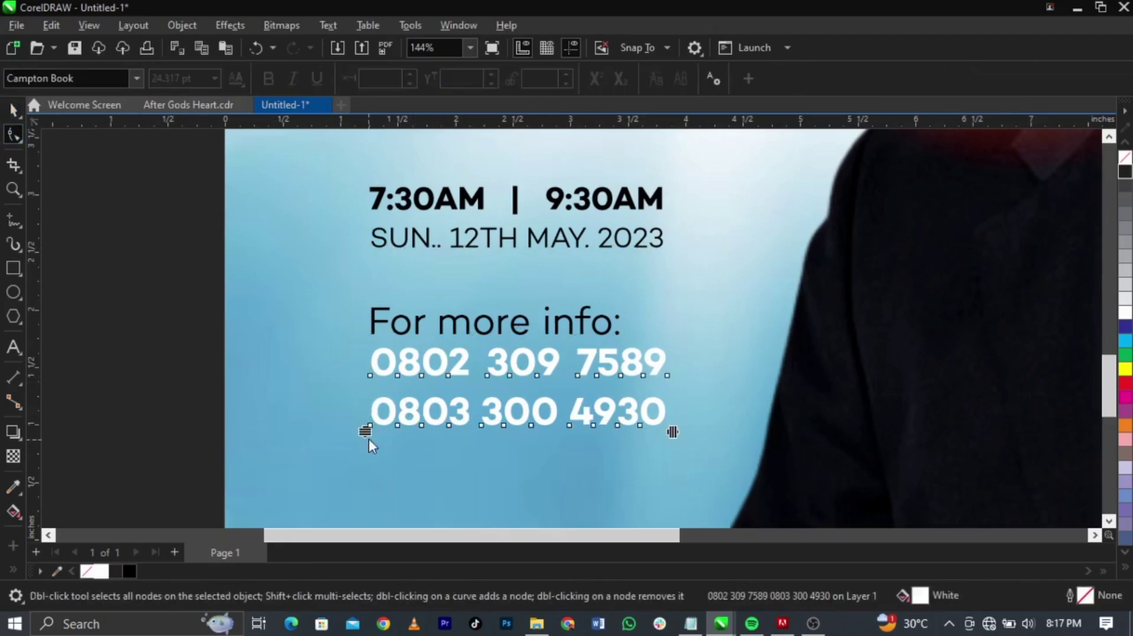
{"action": "mouse_move", "coordinate": [366, 431]}
{"action": "left_mouse_down"}
{"action": "mouse_move", "coordinate": [372, 408]}
{"action": "mouse_move", "coordinate": [367, 420]}
{"action": "left_mouse_up"}
{"action": "key", "text": "space"}
Step: Move the title together with the ministering, time, date and contact text slightly up the page
{"action": "key", "text": "F4"}
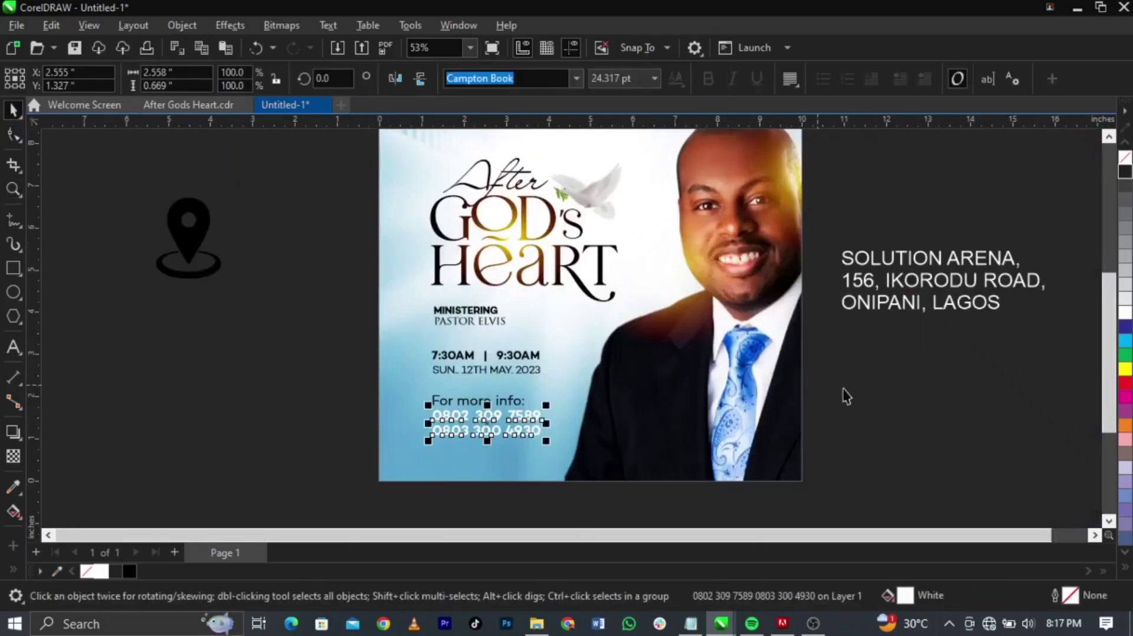
{"action": "left_click", "coordinate": [845, 396]}
{"action": "left_click_drag", "start_coordinate": [346, 523], "coordinate": [699, 189]}
{"action": "left_click_drag", "start_coordinate": [592, 253], "coordinate": [590, 249]}
{"action": "left_click", "coordinate": [348, 336]}
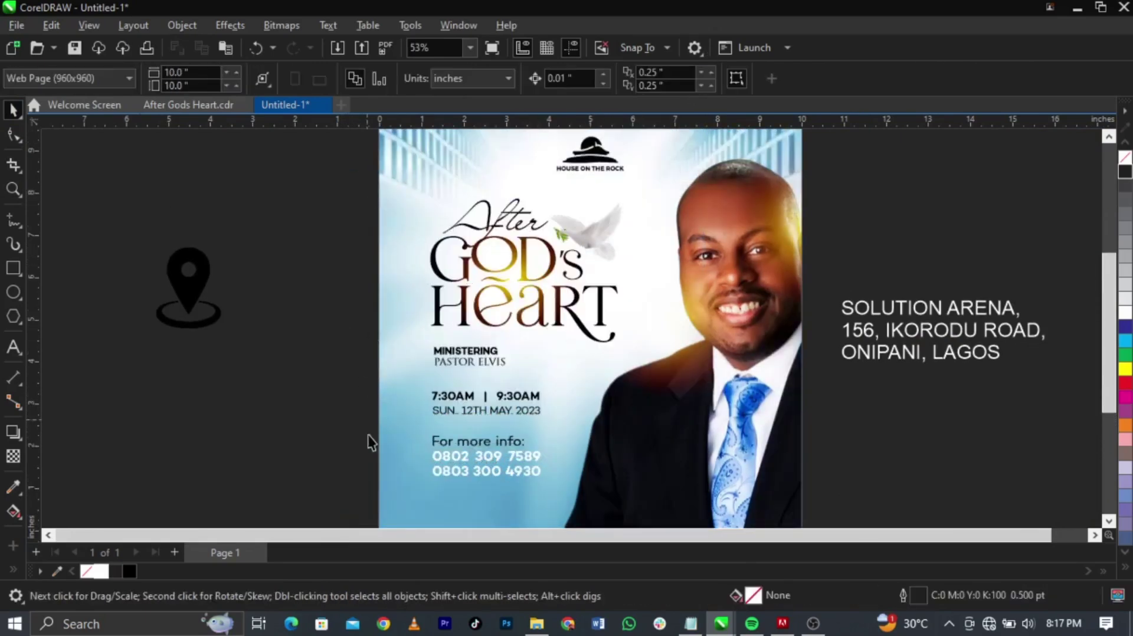
Step: Move the "For more info:" line and the two phone number lines slightly up toward the date text
{"action": "left_click_drag", "start_coordinate": [349, 430], "coordinate": [599, 501]}
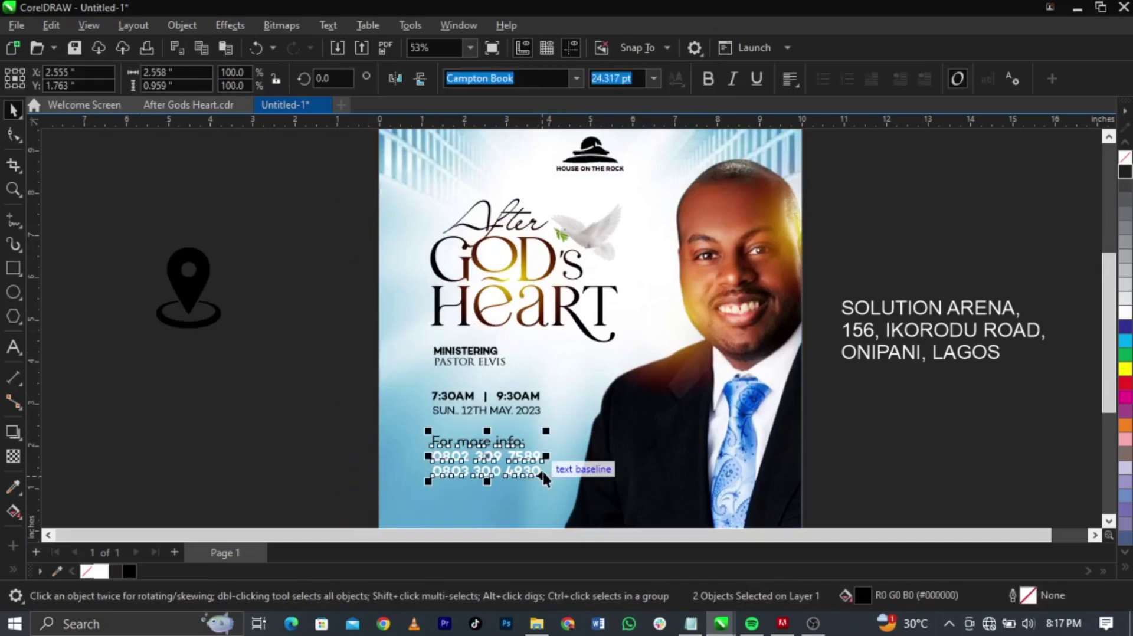
{"action": "left_click_drag", "start_coordinate": [543, 472], "coordinate": [542, 472]}
{"action": "key", "text": "z"}
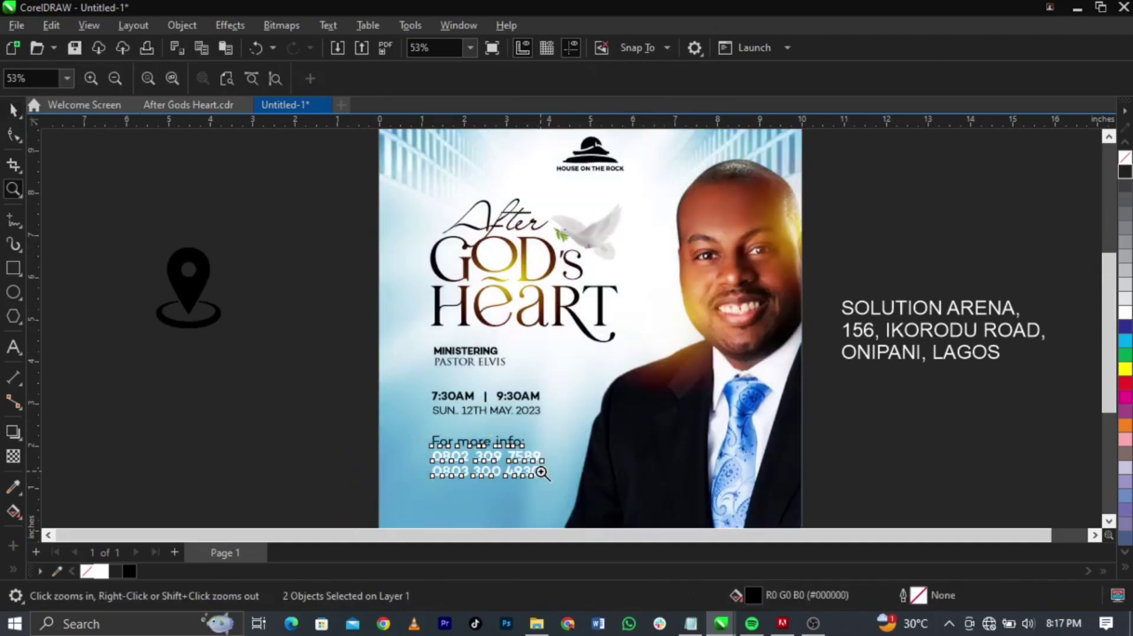
{"action": "left_click_drag", "start_coordinate": [351, 379], "coordinate": [597, 498]}
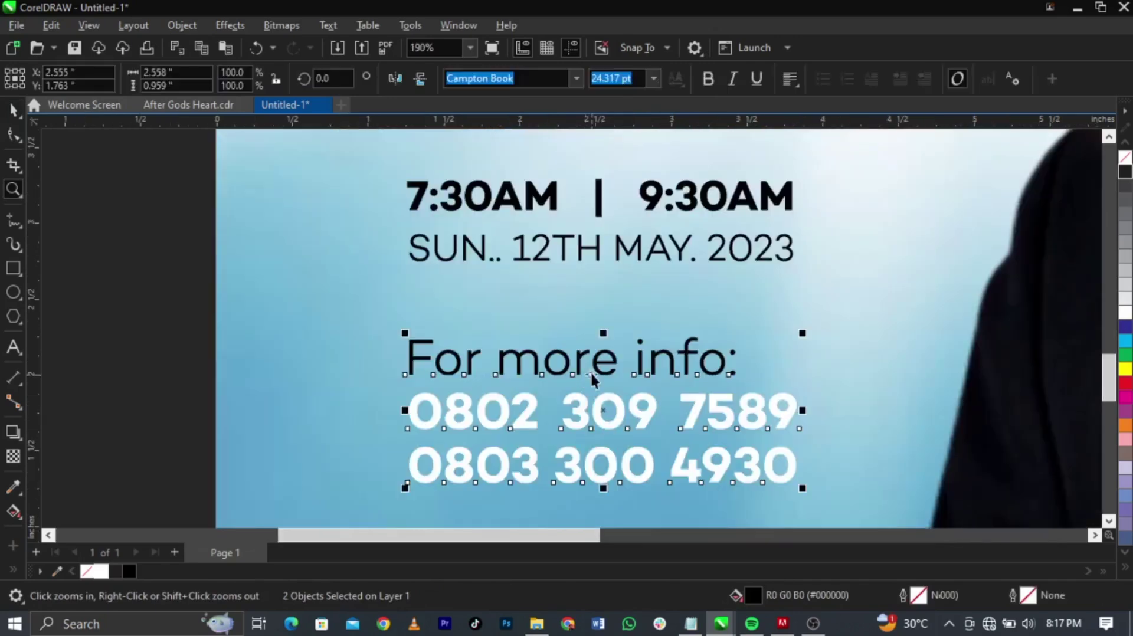
{"action": "key", "text": "space"}
{"action": "left_click_drag", "start_coordinate": [593, 373], "coordinate": [596, 347]}
Step: Scale the "For more info:" line down to about 16.8 pt and lower it to sit just above the phone numbers
{"action": "left_click", "coordinate": [728, 348]}
{"action": "left_click", "coordinate": [722, 350]}
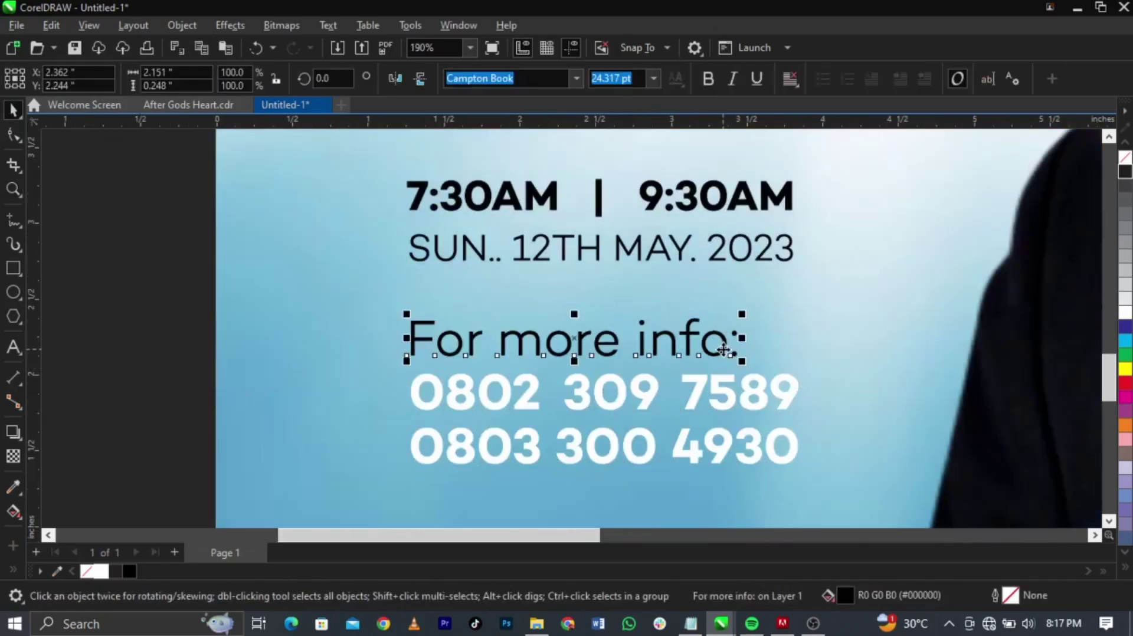
{"action": "left_click_drag", "start_coordinate": [742, 359], "coordinate": [646, 389]}
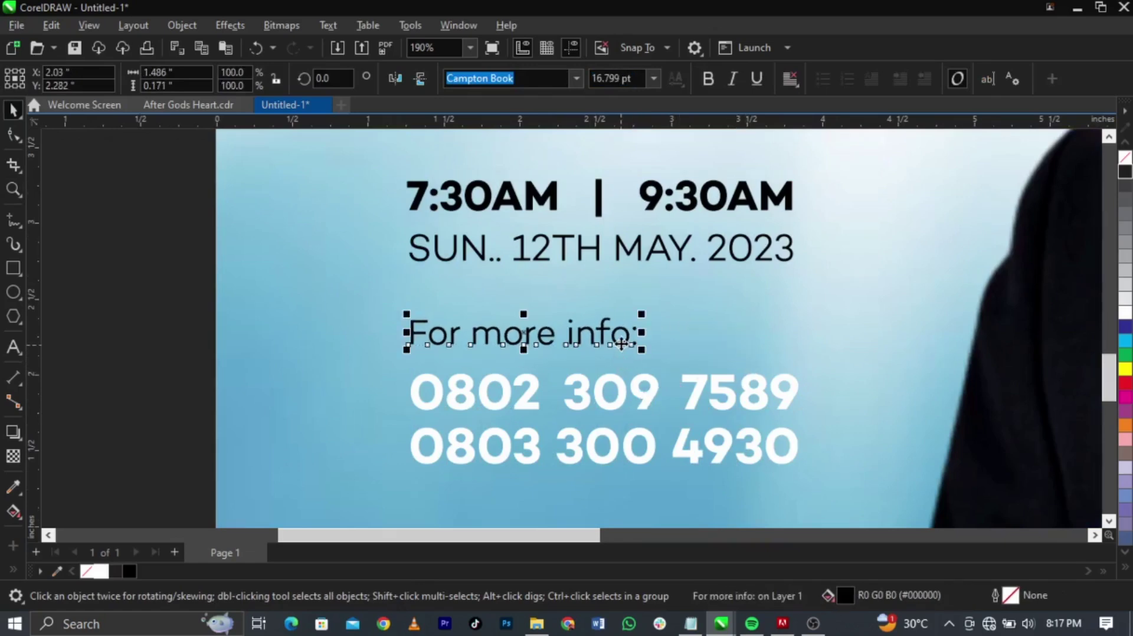
{"action": "left_click_drag", "start_coordinate": [622, 344], "coordinate": [621, 365]}
{"action": "key", "text": "space"}
{"action": "key", "text": "F4"}
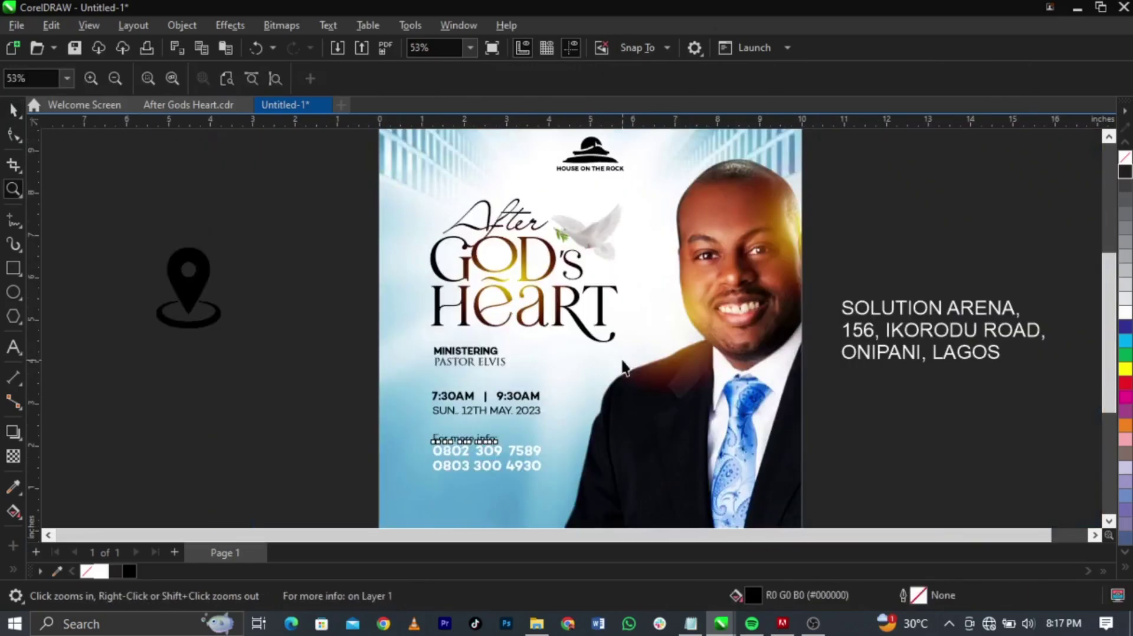
{"action": "key", "text": "space"}
{"action": "left_click_drag", "start_coordinate": [360, 418], "coordinate": [585, 520]}
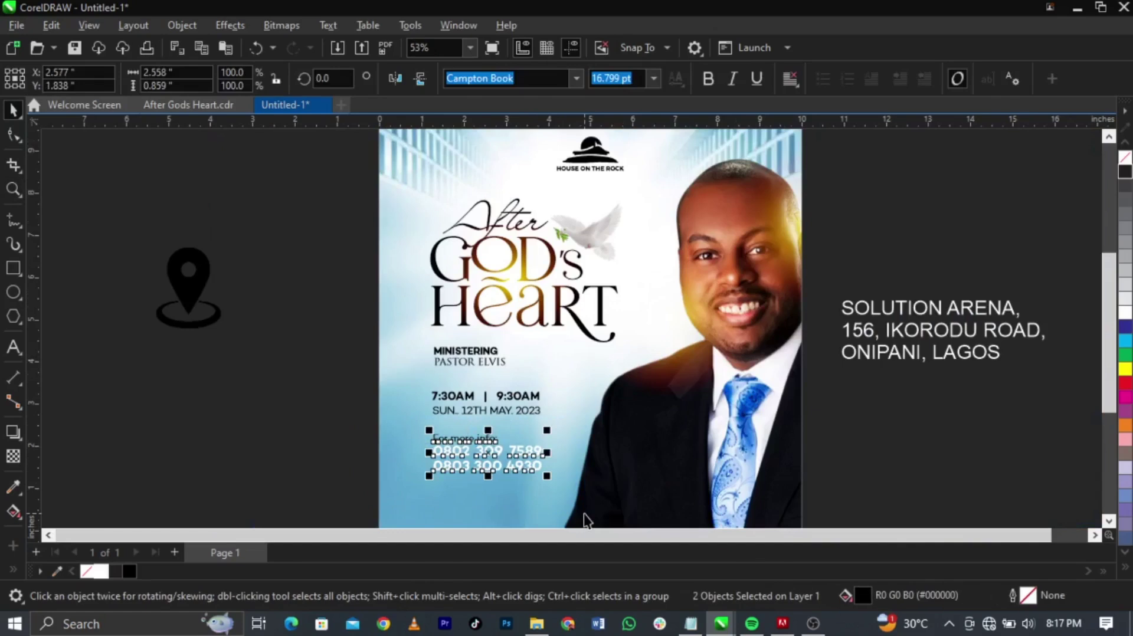
Step: Delete the blank lines above the venue address in its text object beside the page
{"action": "left_click", "coordinate": [906, 369]}
{"action": "left_click", "coordinate": [917, 357]}
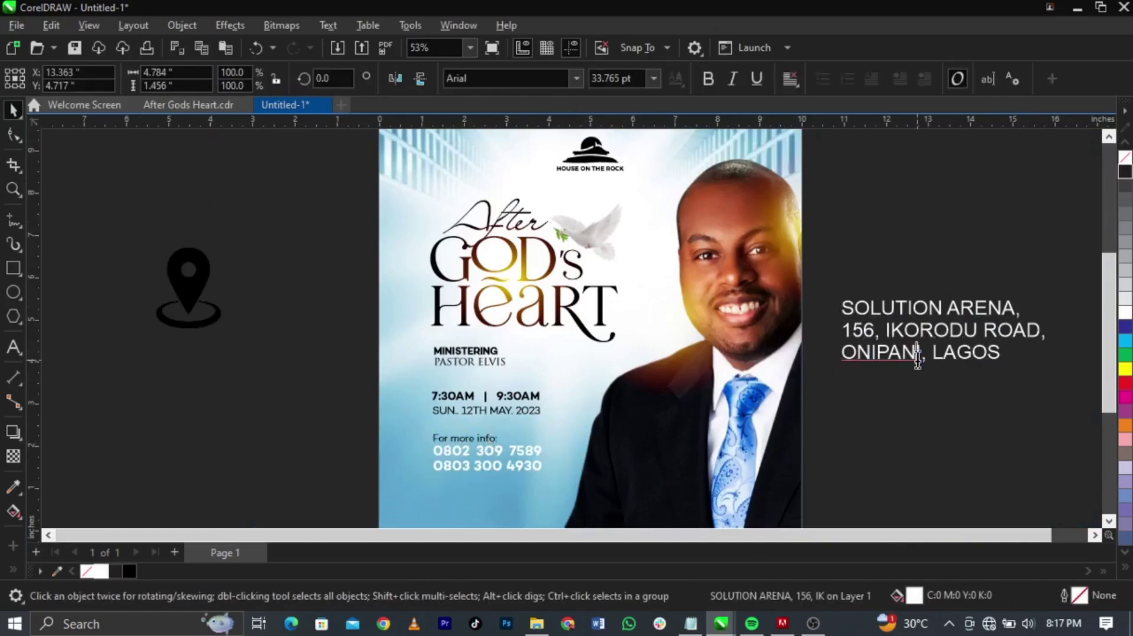
{"action": "double_click", "coordinate": [843, 308]}
{"action": "key", "text": "BackSpace"}
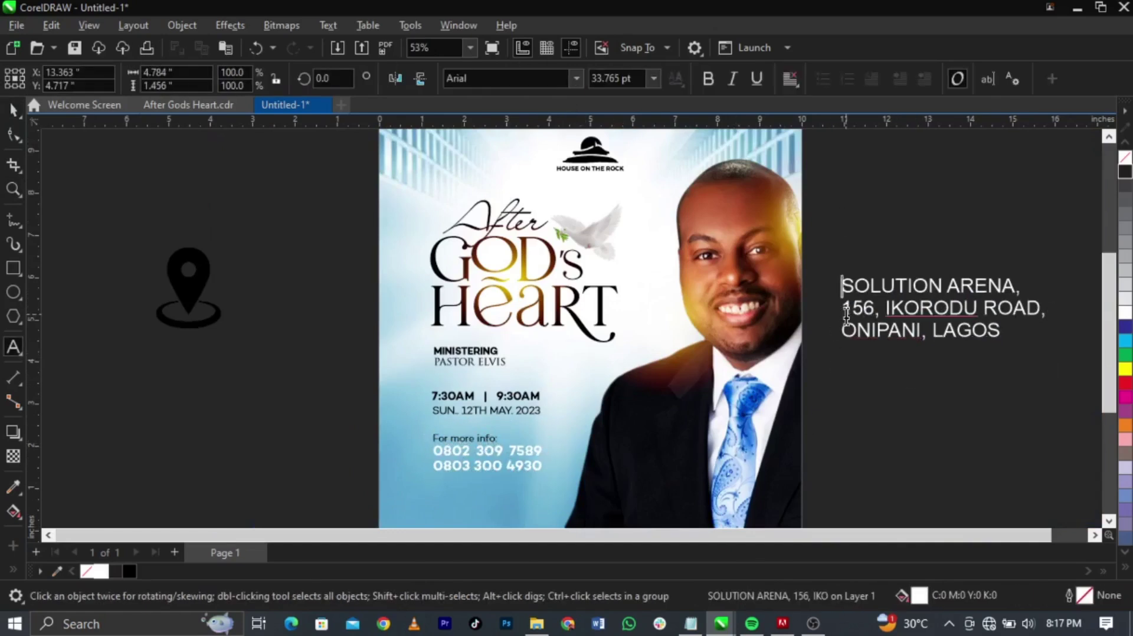
{"action": "key", "text": "BackSpace"}
{"action": "key", "text": "BackSpace"}
{"action": "key", "text": "BackSpace"}
{"action": "key", "text": "BackSpace"}
{"action": "key", "text": "BackSpace"}
{"action": "key", "text": "ctrl+space"}
Step: Set the address text in Campton Book Bold and scale it down to about 21.6 pt
{"action": "left_click", "coordinate": [576, 77]}
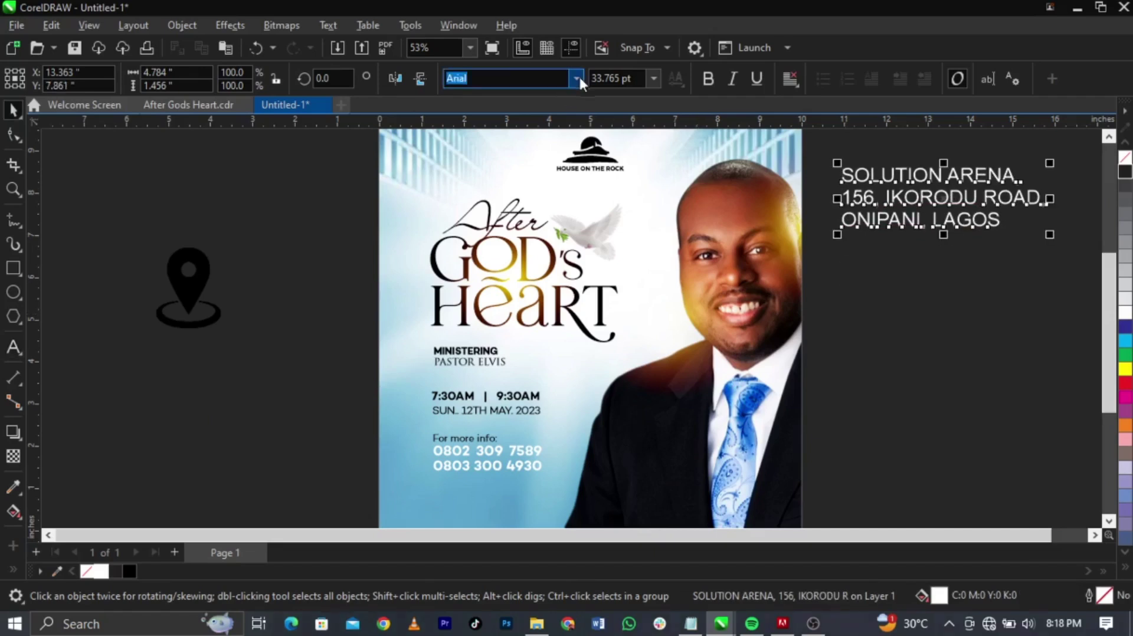
{"action": "left_click", "coordinate": [502, 159]}
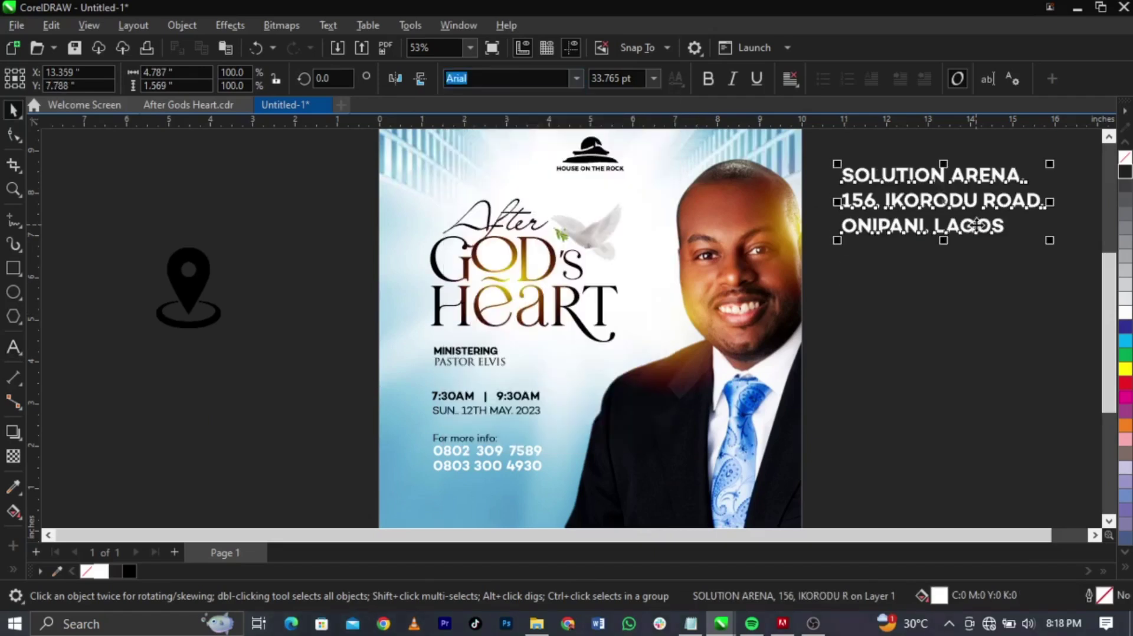
{"action": "left_click_drag", "start_coordinate": [1054, 239], "coordinate": [984, 235]}
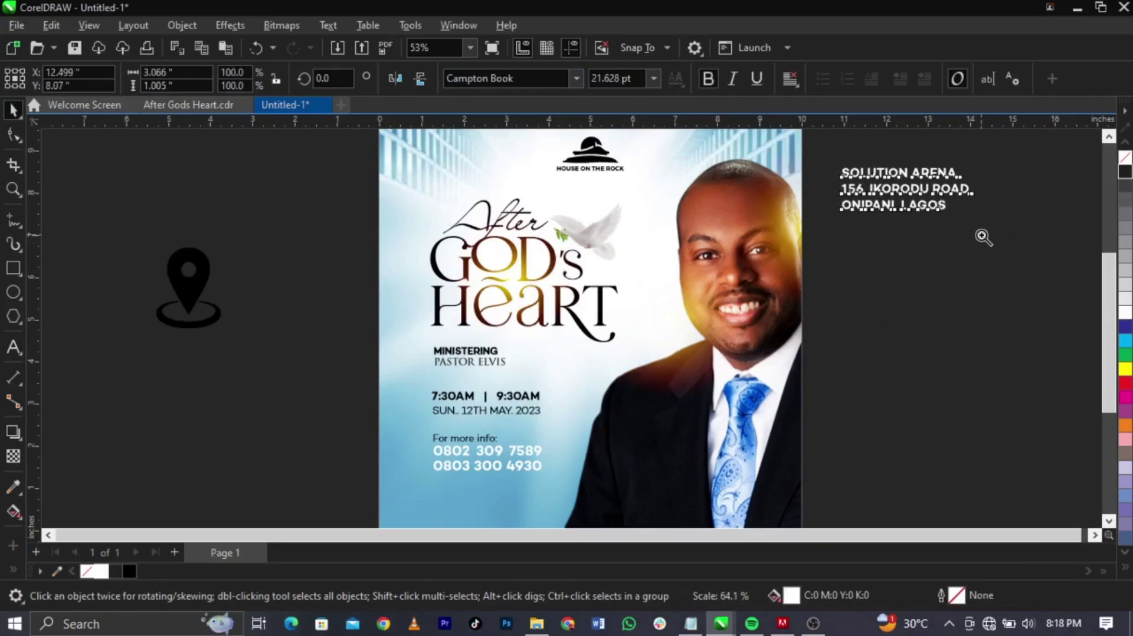
Step: Place the address text on the flyer beneath the phone numbers and color it black
{"action": "scroll", "coordinate": [978, 242], "scroll_direction": "down", "scroll_amount": 1}
{"action": "left_click_drag", "start_coordinate": [782, 245], "coordinate": [474, 491]}
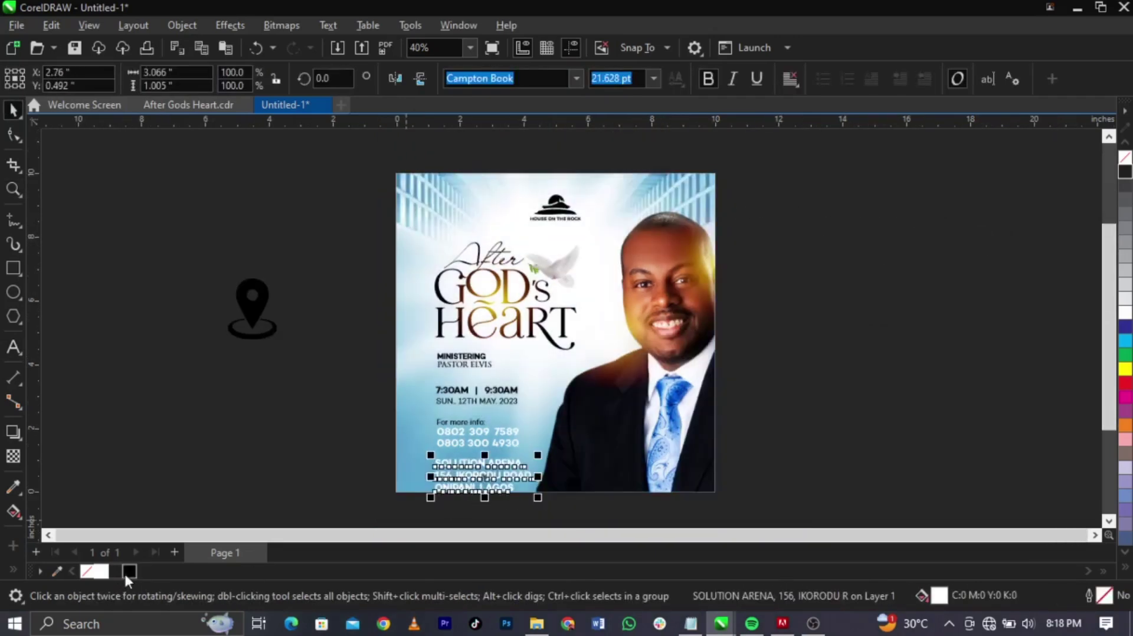
{"action": "left_click", "coordinate": [129, 572]}
Step: Tighten the line spacing of the three-line address with the Shape tool
{"action": "key", "text": "z"}
{"action": "left_click_drag", "start_coordinate": [296, 410], "coordinate": [684, 517]}
{"action": "key", "text": "space"}
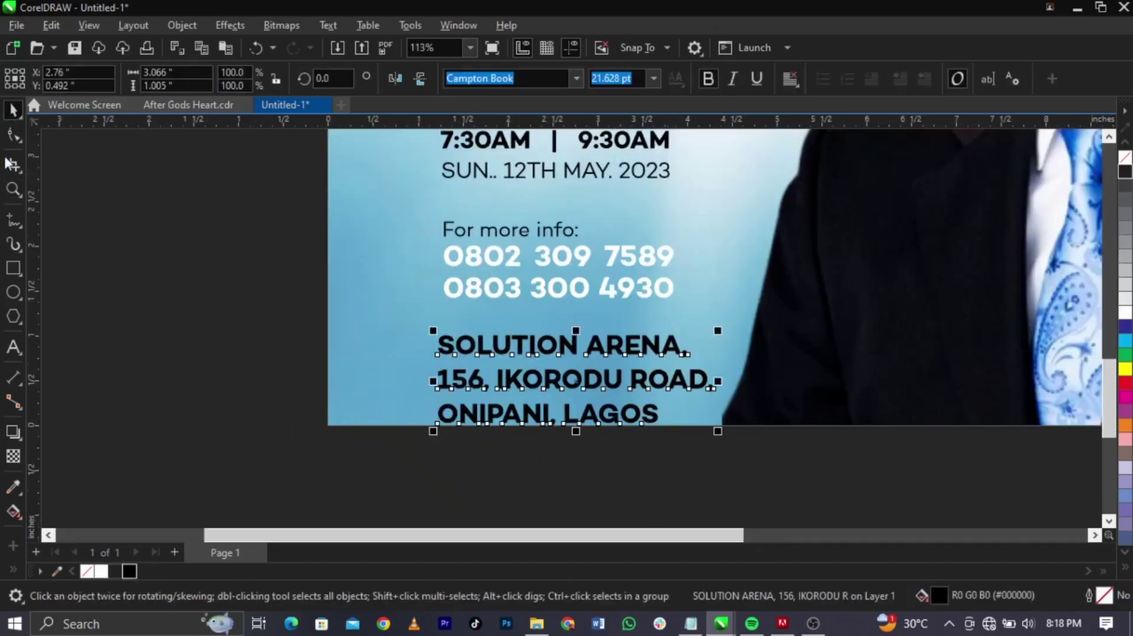
{"action": "left_click", "coordinate": [12, 135]}
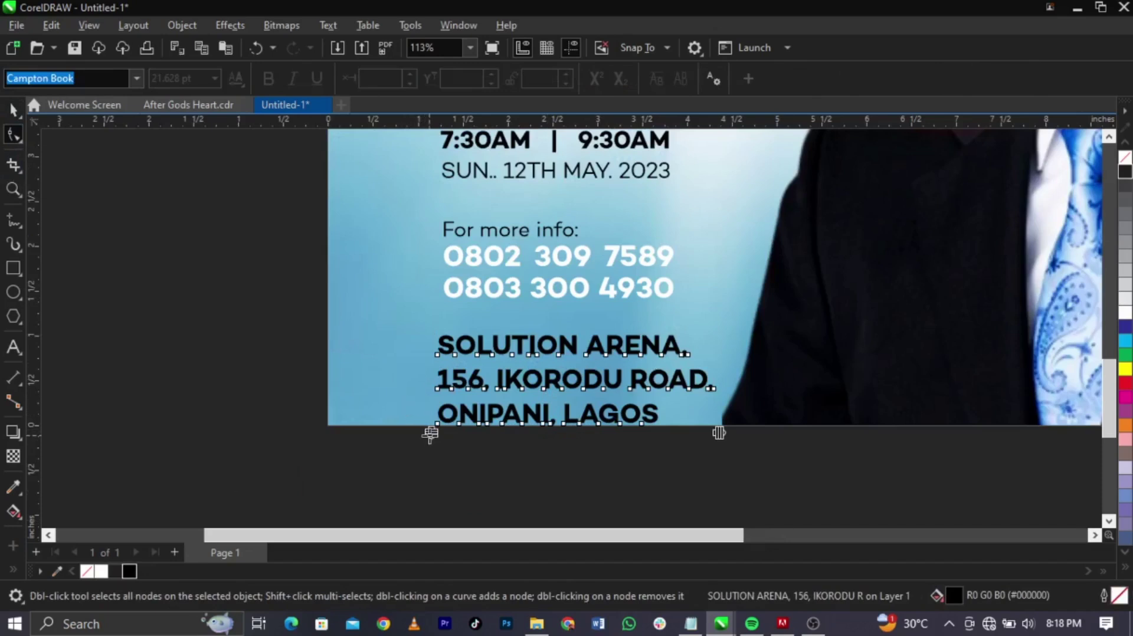
{"action": "left_click_drag", "start_coordinate": [430, 433], "coordinate": [431, 424]}
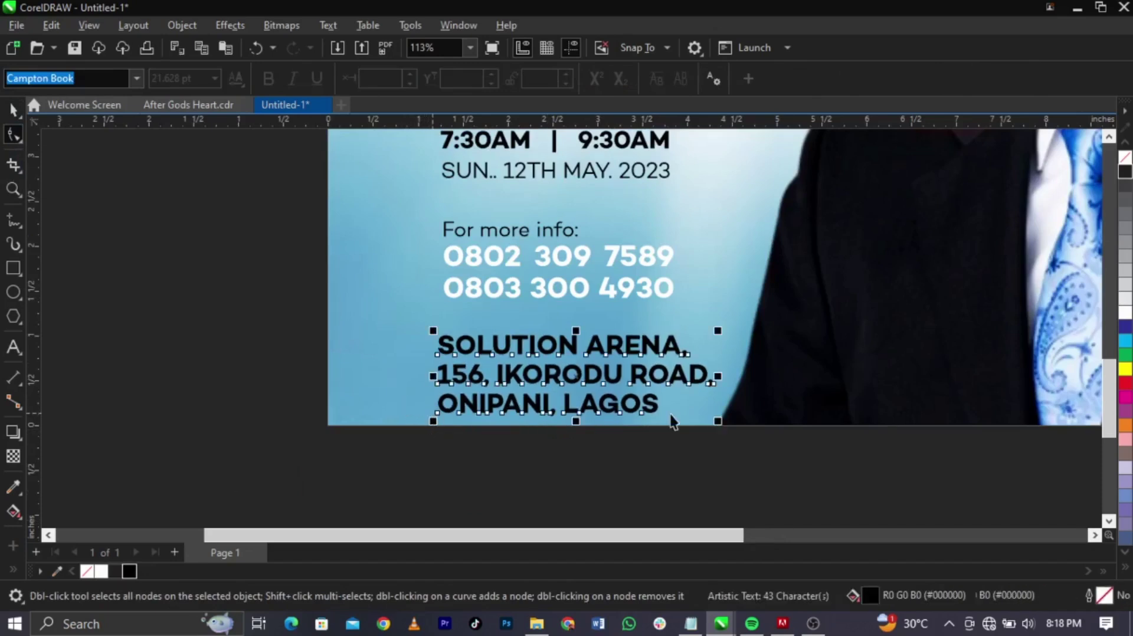
Step: Scale the address text down to about 19.7 pt and shift it slightly up from the page's lower edge
{"action": "key", "text": "space"}
{"action": "left_click_drag", "start_coordinate": [718, 421], "coordinate": [699, 414]}
{"action": "key", "text": "ctrl+z"}
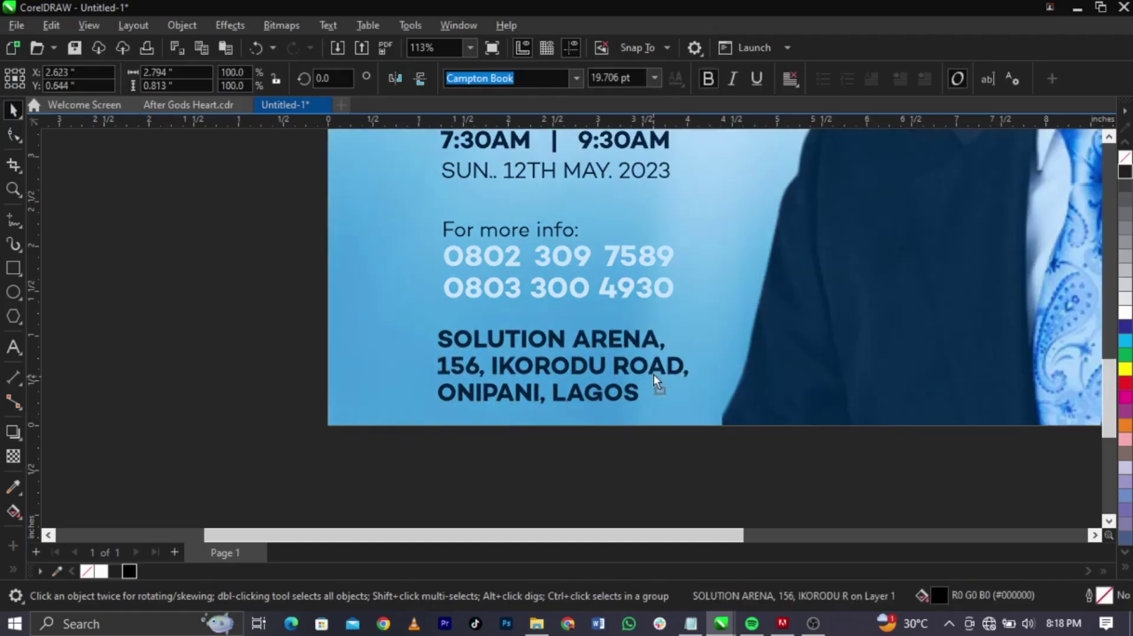
Step: Left-align the ministering, time, date, contact and address text and scale the whole block down to about 2.44 × 3.53 inches
{"action": "left_click_drag", "start_coordinate": [346, 509], "coordinate": [764, 190]}
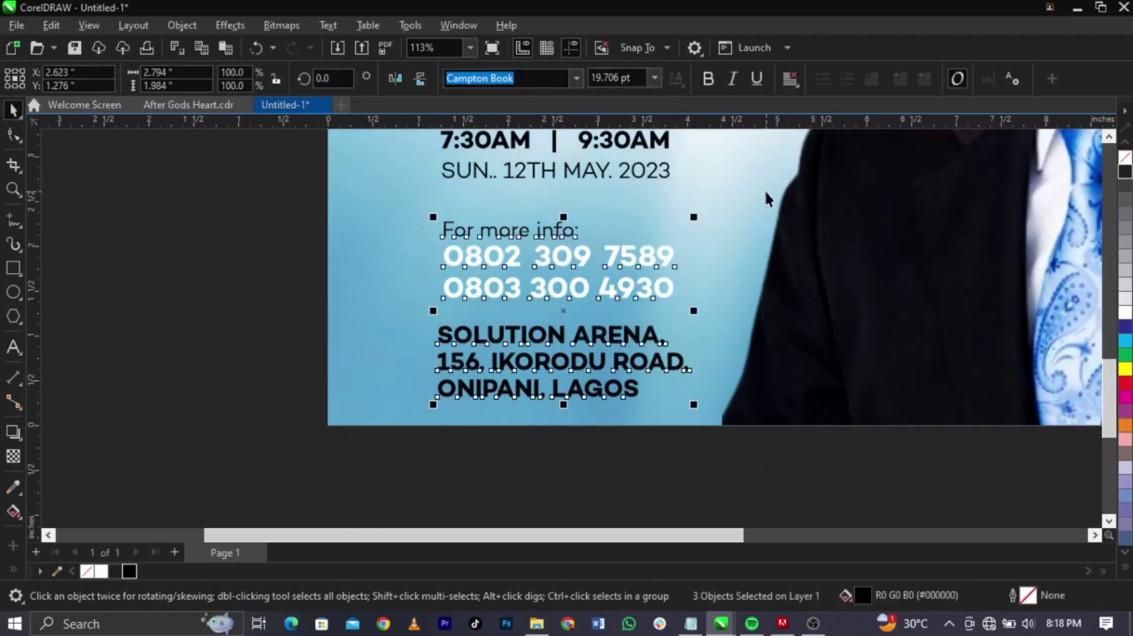
{"action": "key", "text": "z"}
{"action": "scroll", "coordinate": [431, 366], "scroll_direction": "down", "scroll_amount": 5}
{"action": "key", "text": "space"}
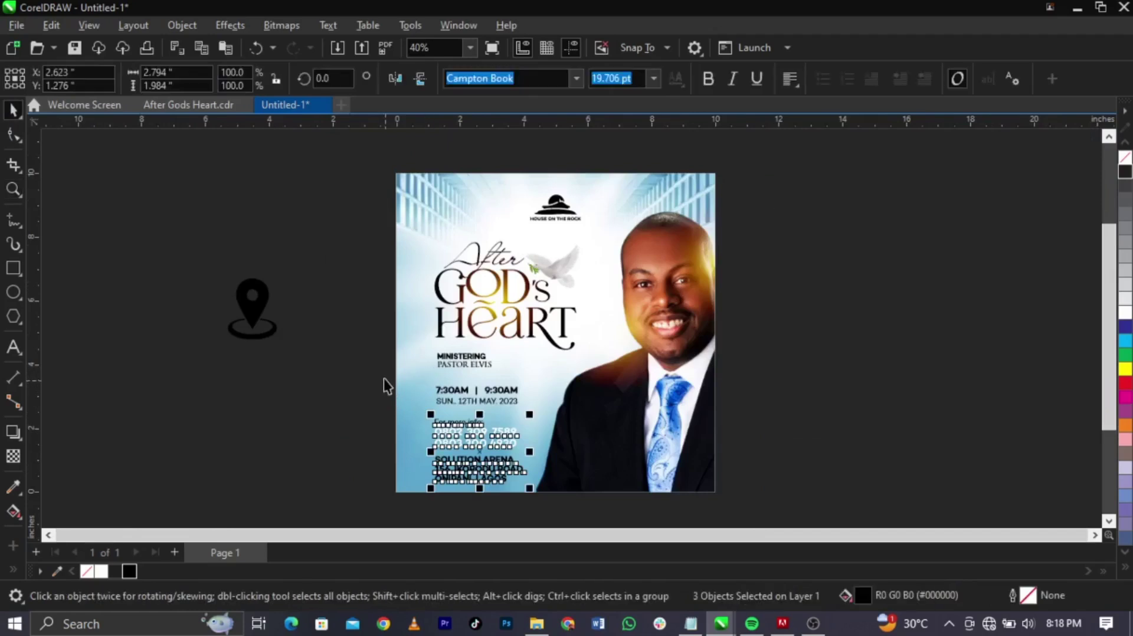
{"action": "left_click_drag", "start_coordinate": [381, 342], "coordinate": [588, 537]}
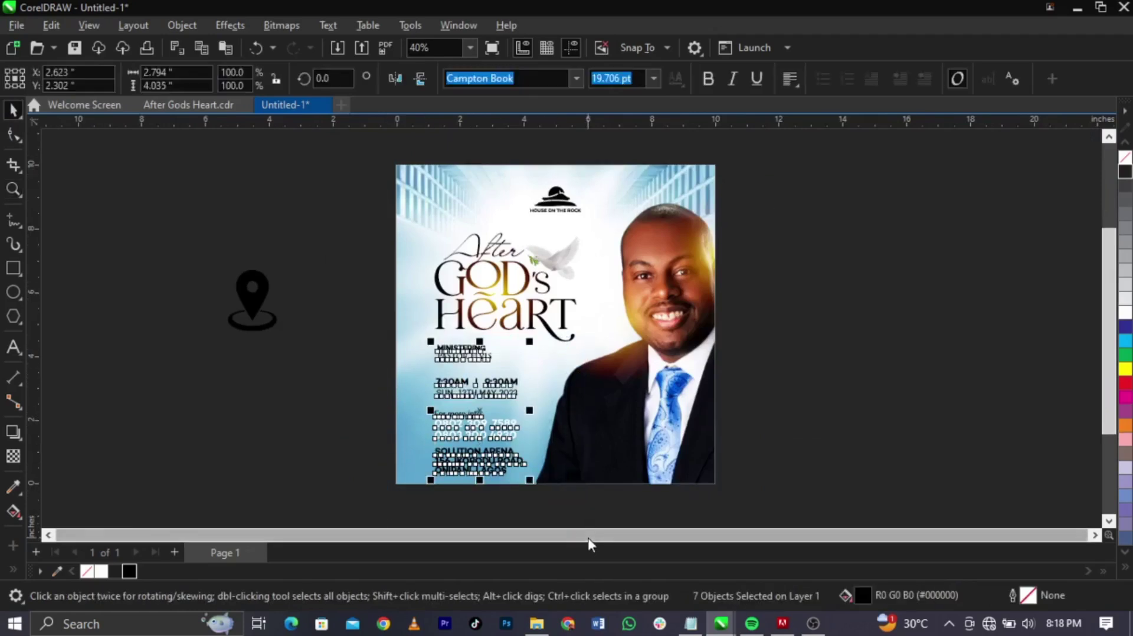
{"action": "left_click_drag", "start_coordinate": [535, 486], "coordinate": [531, 482]}
{"action": "key", "text": "z"}
{"action": "left_click_drag", "start_coordinate": [255, 329], "coordinate": [649, 499]}
{"action": "key", "text": "space"}
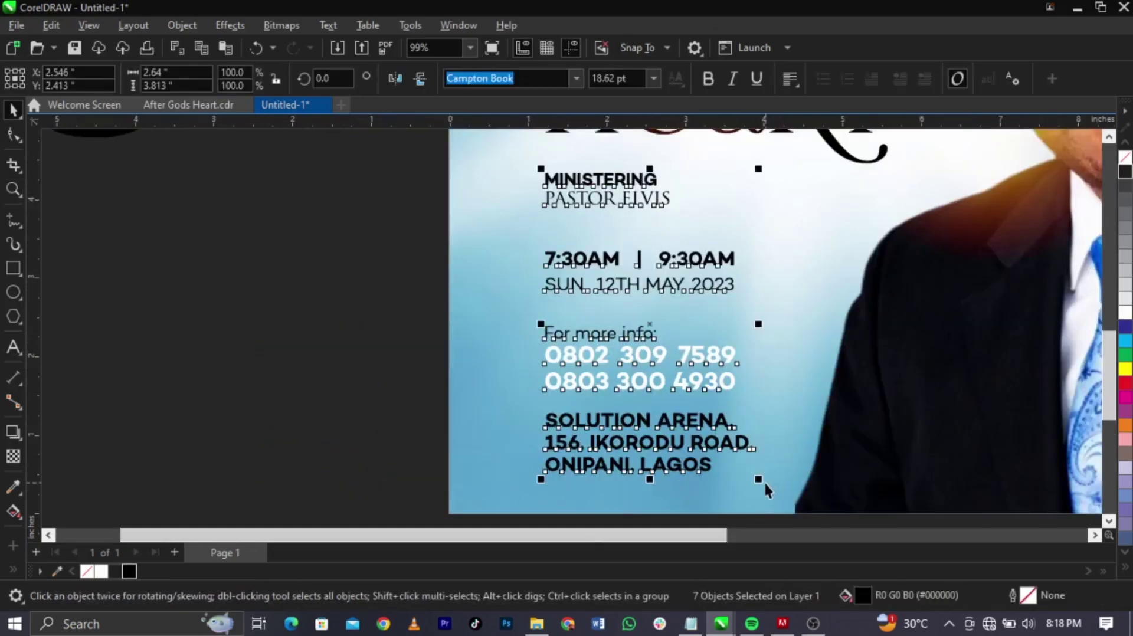
{"action": "left_click_drag", "start_coordinate": [758, 479], "coordinate": [749, 474]}
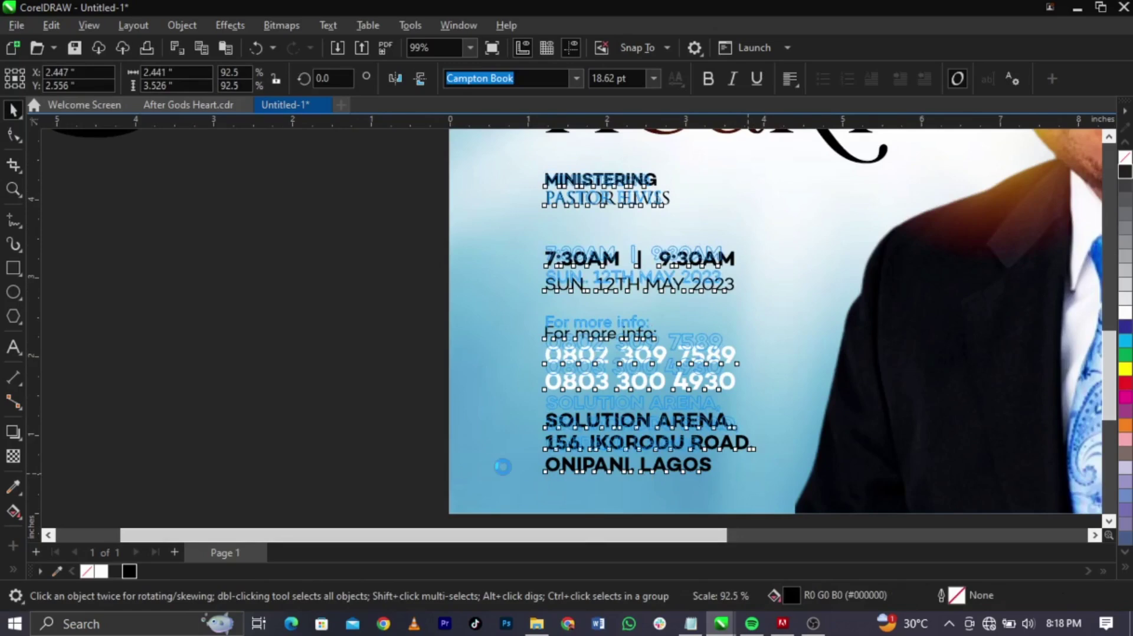
{"action": "left_click", "coordinate": [502, 467]}
{"action": "key", "text": "F3"}
{"action": "left_click", "coordinate": [789, 452]}
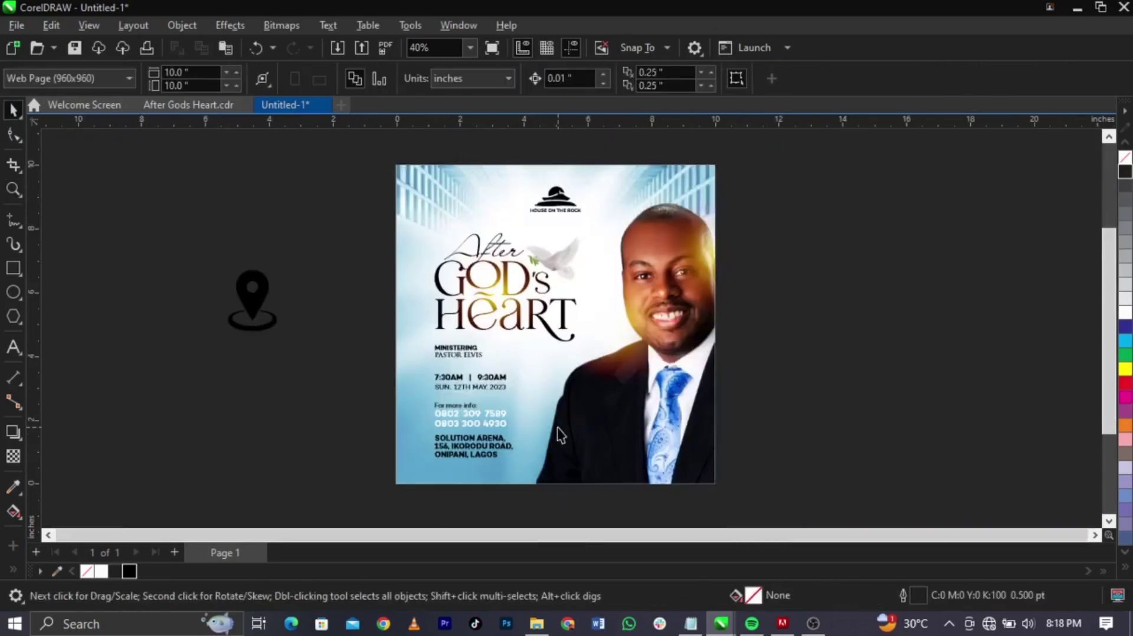
Step: Scale the sky background inside the PowerClip down to about 10.81 × 18.64 inches to bring its clouds into the frame, and finish editing
{"action": "left_click", "coordinate": [559, 435], "text": "ctrl"}
{"action": "left_click", "coordinate": [393, 490]}
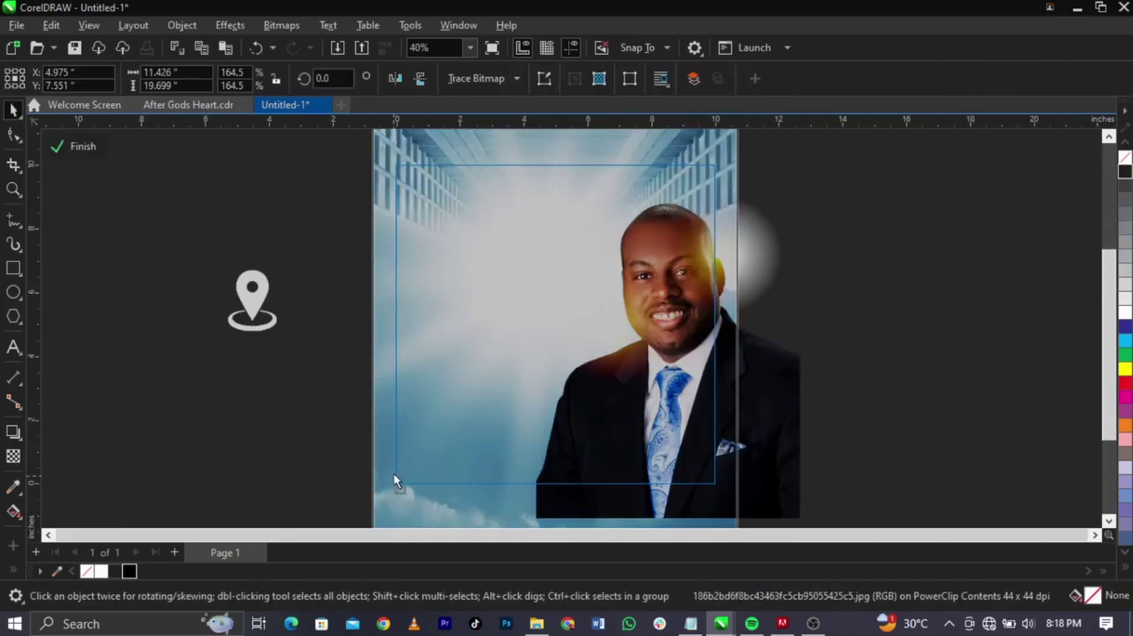
{"action": "key", "text": "F3"}
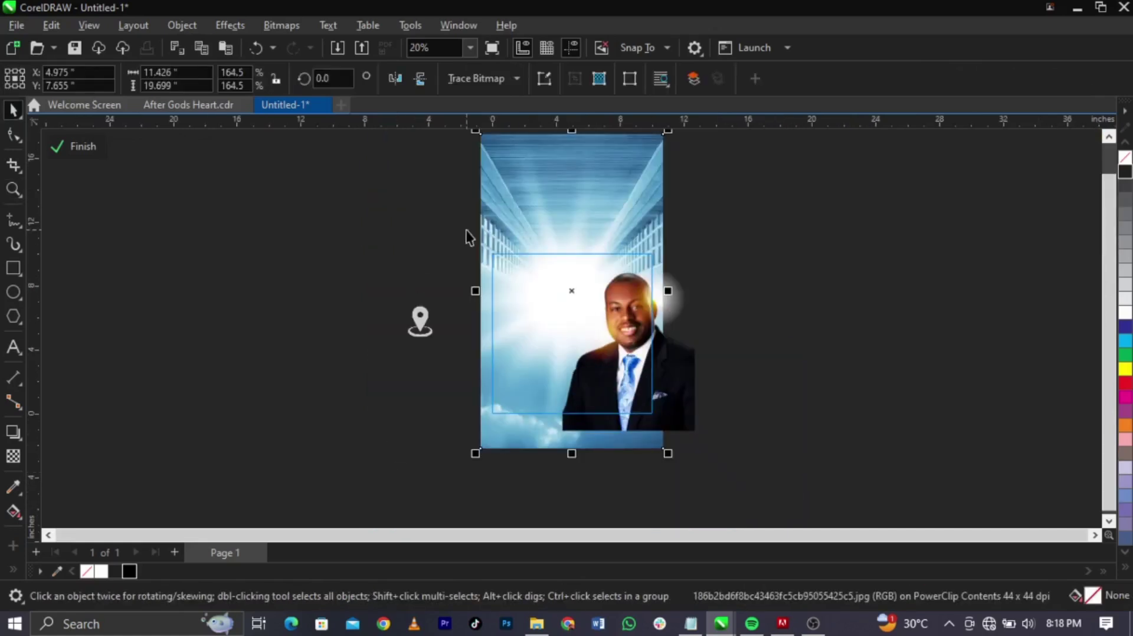
{"action": "left_click_drag", "start_coordinate": [476, 455], "coordinate": [512, 407]}
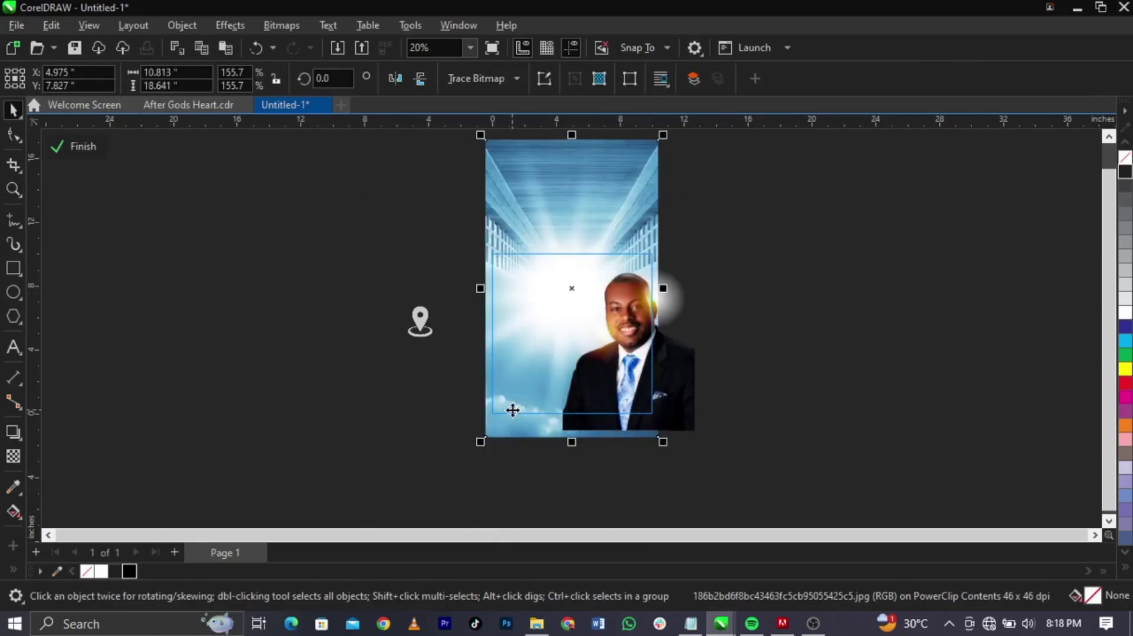
{"action": "key", "text": "z"}
{"action": "left_click_drag", "start_coordinate": [463, 349], "coordinate": [636, 430]}
{"action": "key", "text": "space"}
{"action": "key", "text": "space"}
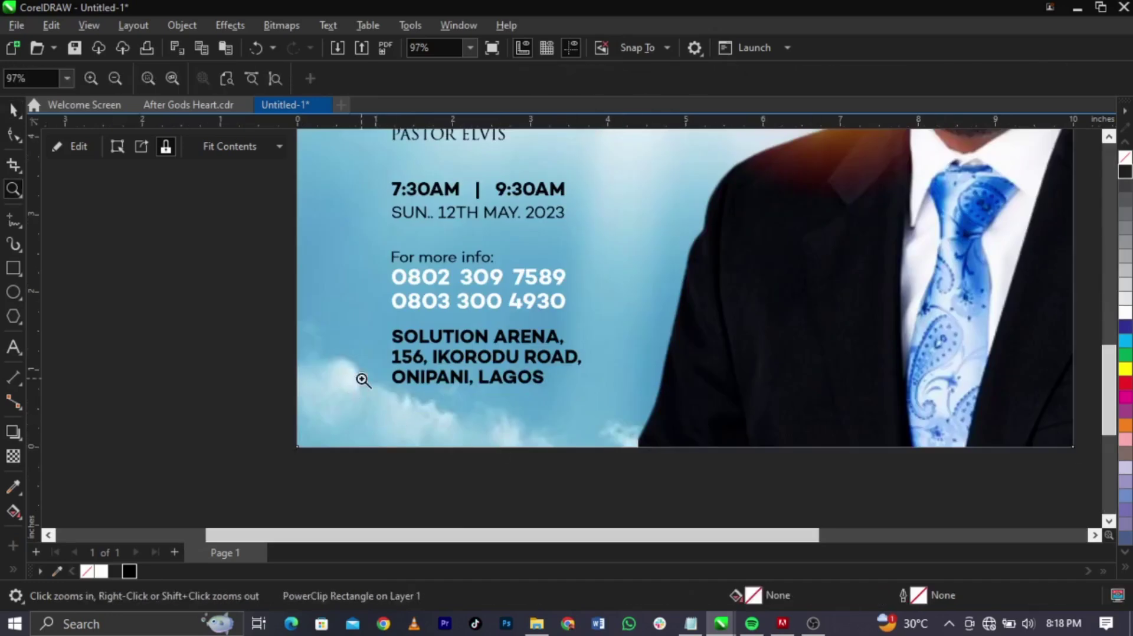
Step: Convert the location pin image to a 300 dpi RGB Color (24-bit) bitmap with anti-aliasing and a transparent background
{"action": "scroll", "coordinate": [369, 366], "scroll_direction": "down", "scroll_amount": 4}
{"action": "key", "text": "space"}
{"action": "left_click_drag", "start_coordinate": [413, 321], "coordinate": [579, 412]}
{"action": "key", "text": "space"}
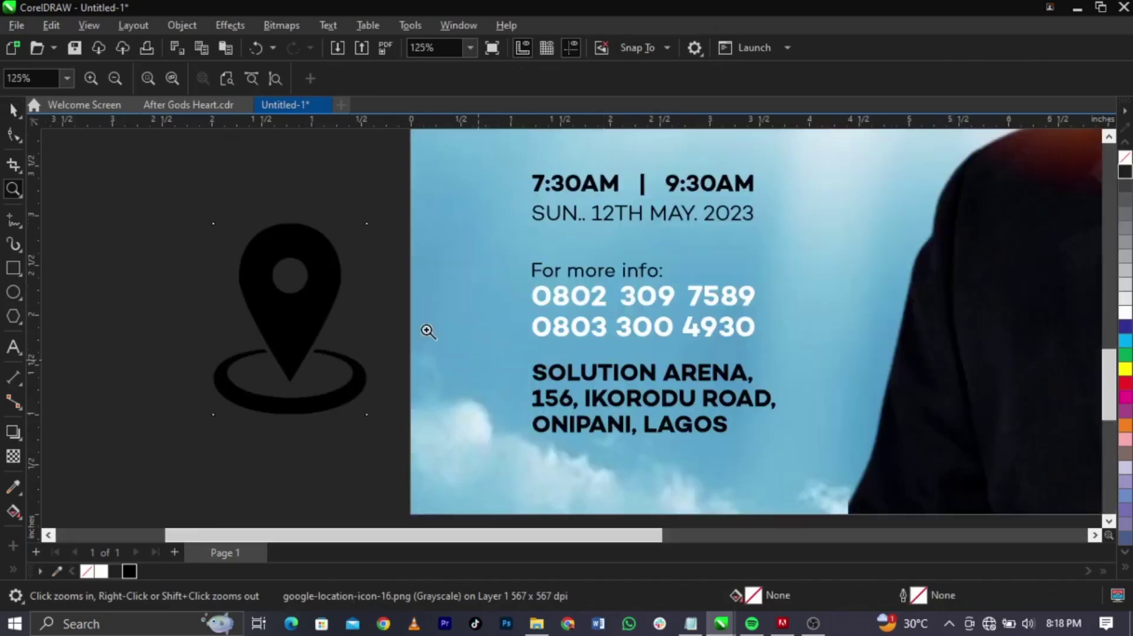
{"action": "key", "text": "space"}
{"action": "left_click", "coordinate": [285, 27]}
{"action": "left_click", "coordinate": [297, 45]}
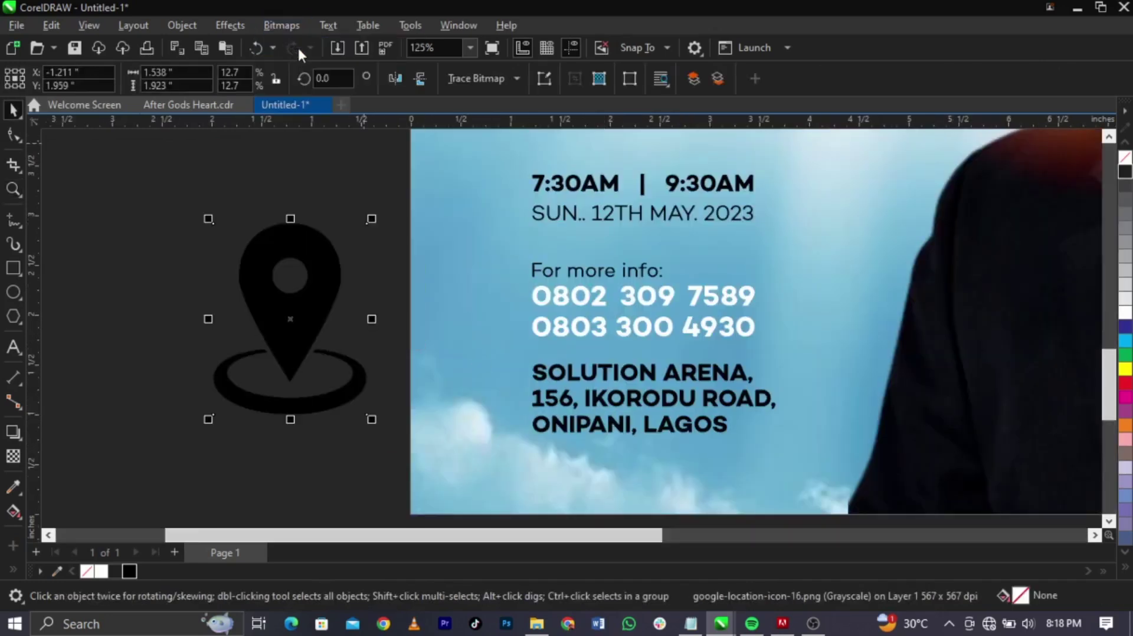
{"action": "left_click", "coordinate": [571, 262]}
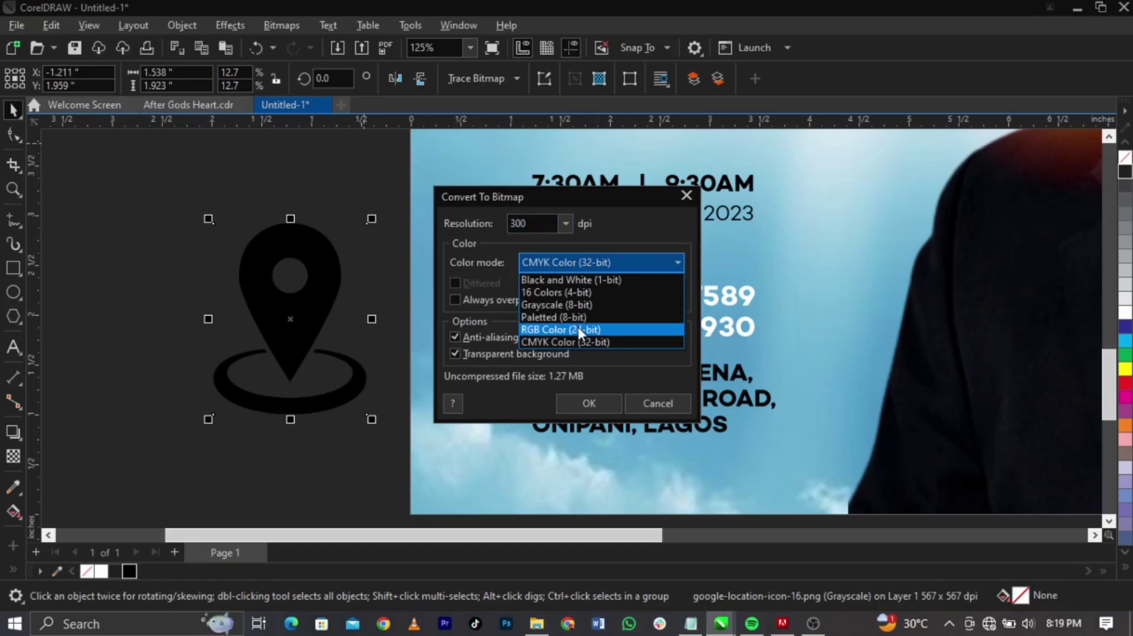
{"action": "left_click", "coordinate": [578, 330]}
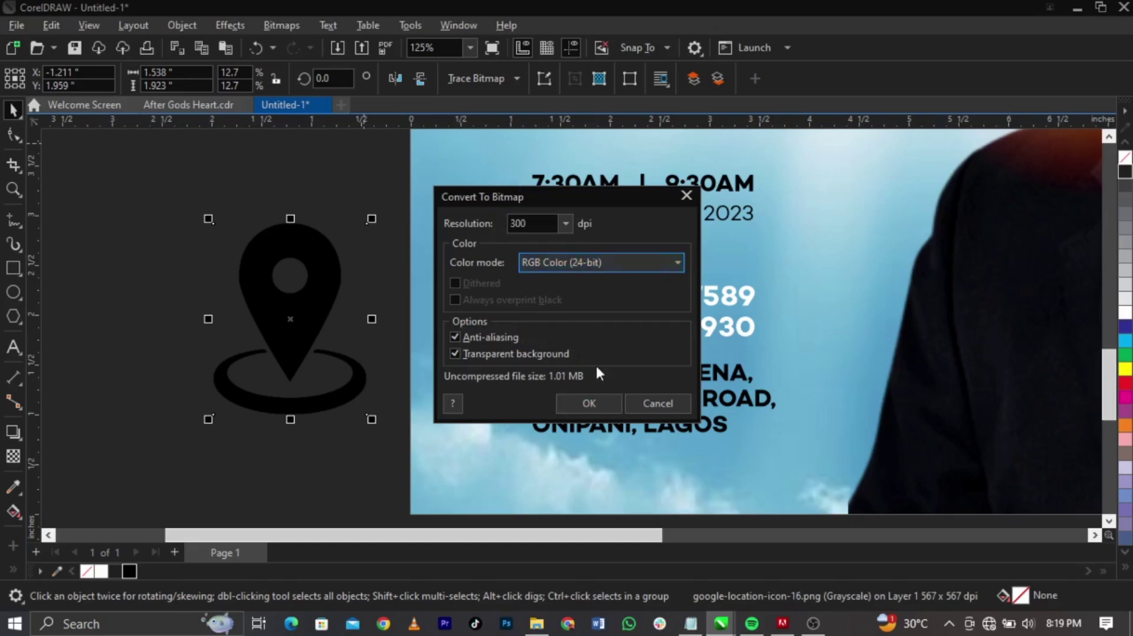
{"action": "left_click", "coordinate": [594, 403]}
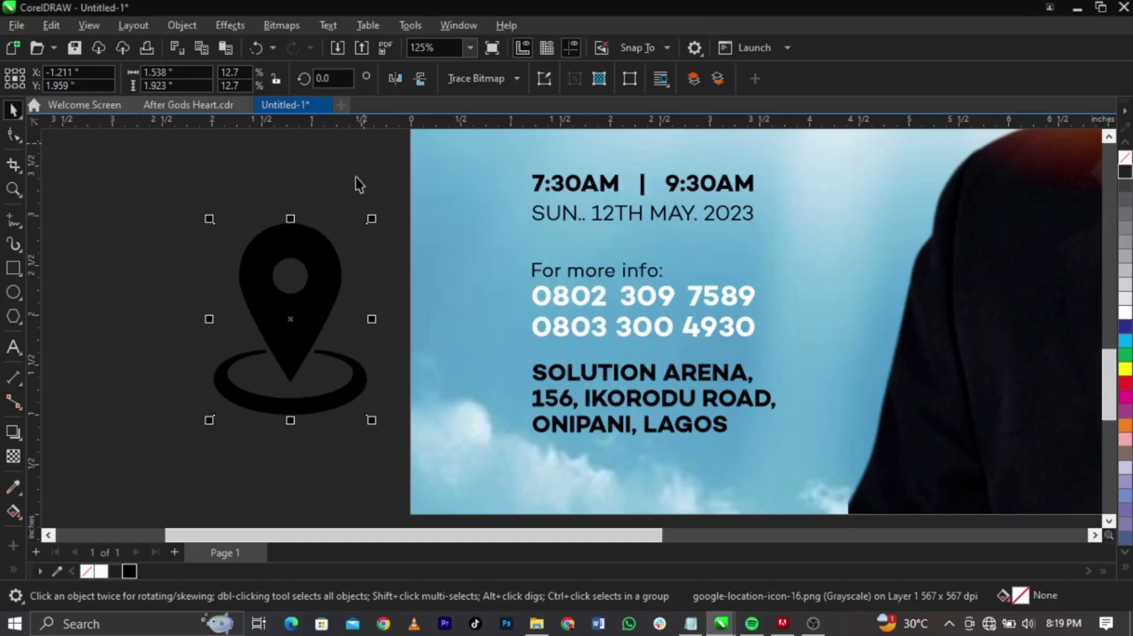
Step: Convert the location pin bitmap to Black and White (1-bit) using the Line Art method with threshold 191
{"action": "left_click", "coordinate": [275, 27]}
{"action": "mouse_move", "coordinate": [325, 171]}
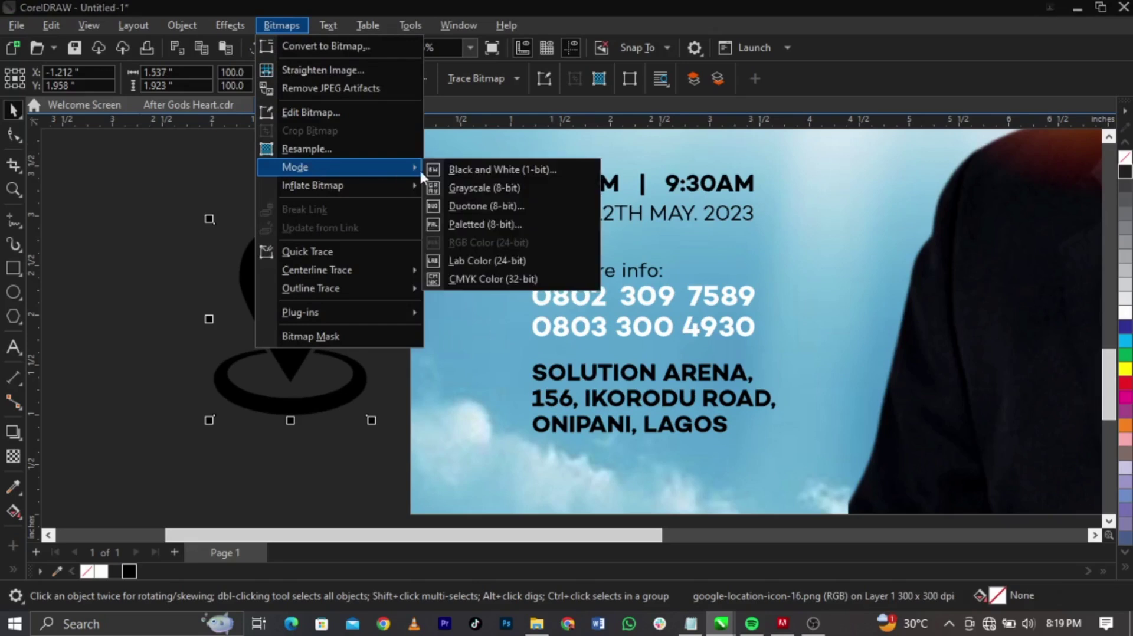
{"action": "left_click", "coordinate": [439, 165]}
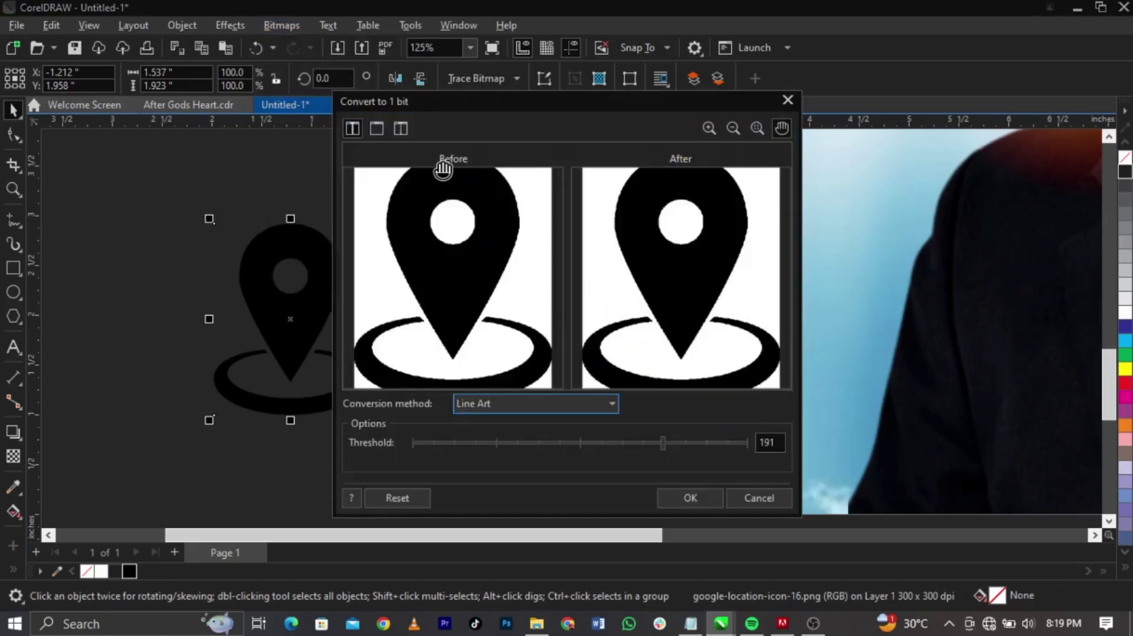
{"action": "left_click", "coordinate": [702, 502]}
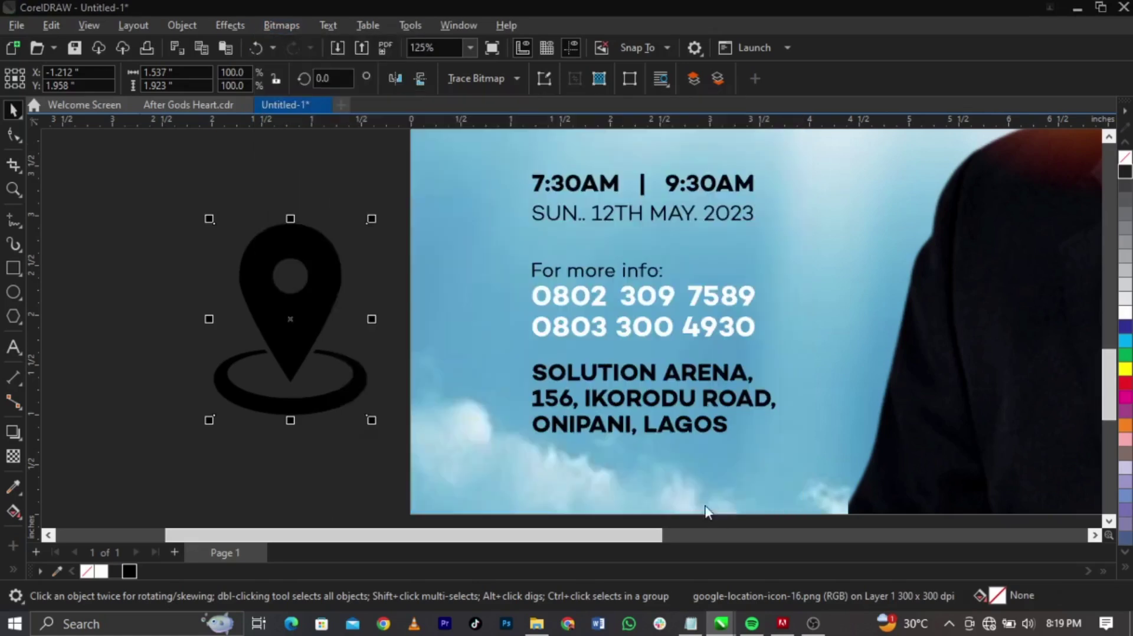
Step: Vectorize the location pin bitmap with an Outline Trace of the Line art type, removing the background color automatically
{"action": "left_click", "coordinate": [490, 79]}
{"action": "mouse_move", "coordinate": [520, 138]}
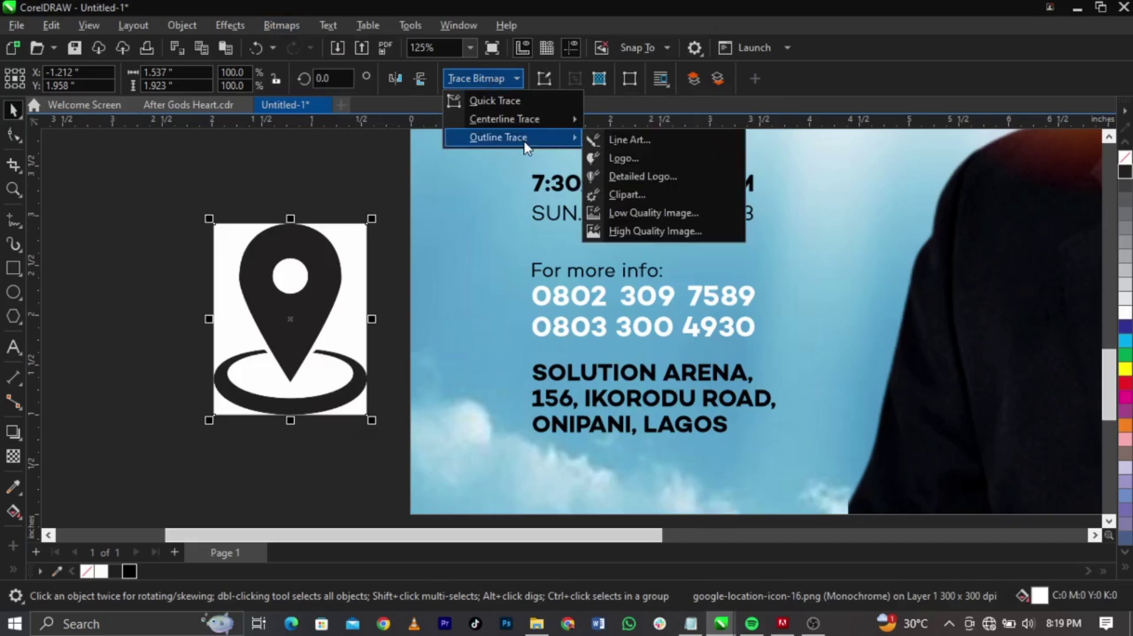
{"action": "left_click", "coordinate": [629, 145]}
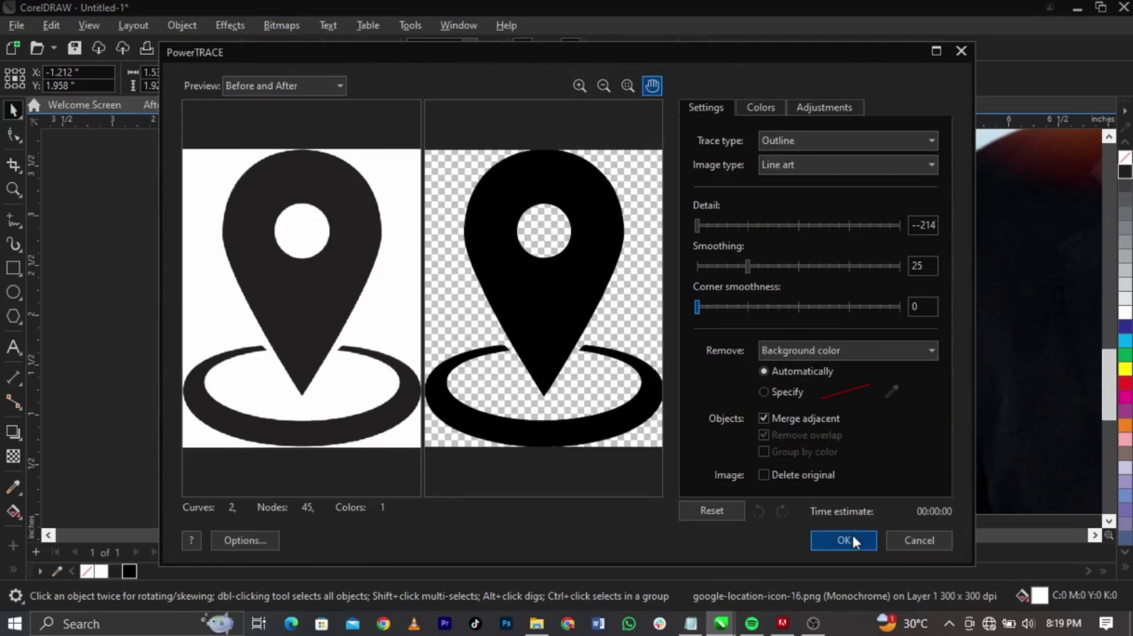
{"action": "left_click", "coordinate": [844, 540]}
Step: Move the traced pin off the original bitmap, then delete that bitmap and the oval ring beneath the traced pin
{"action": "left_click_drag", "start_coordinate": [266, 354], "coordinate": [158, 348]}
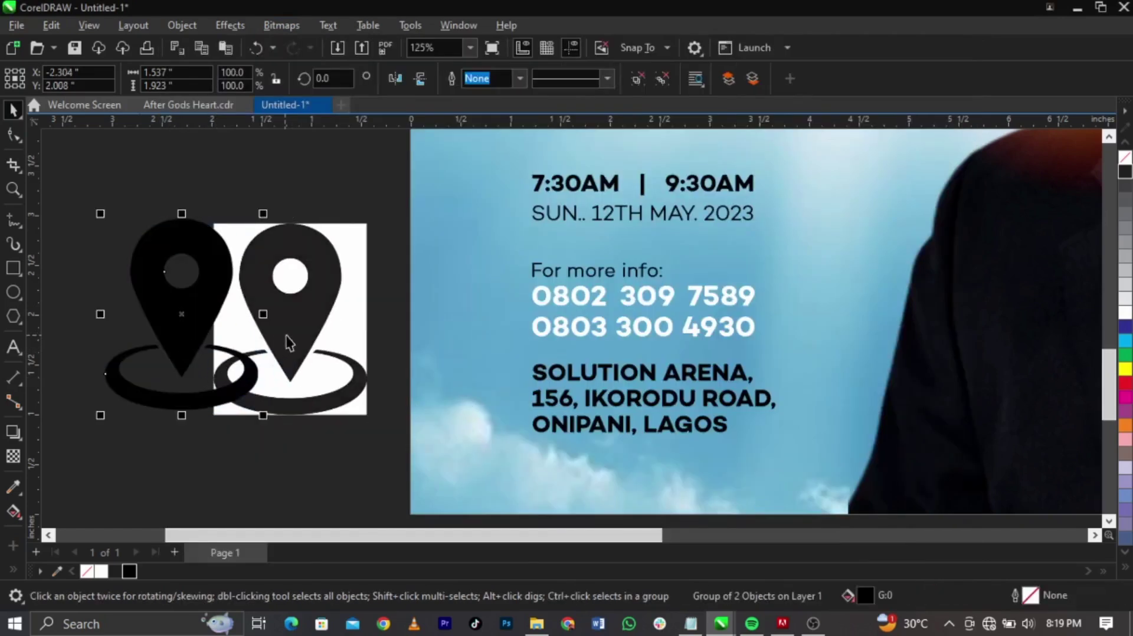
{"action": "left_click", "coordinate": [285, 334]}
{"action": "key", "text": "Delete"}
{"action": "left_click", "coordinate": [245, 390]}
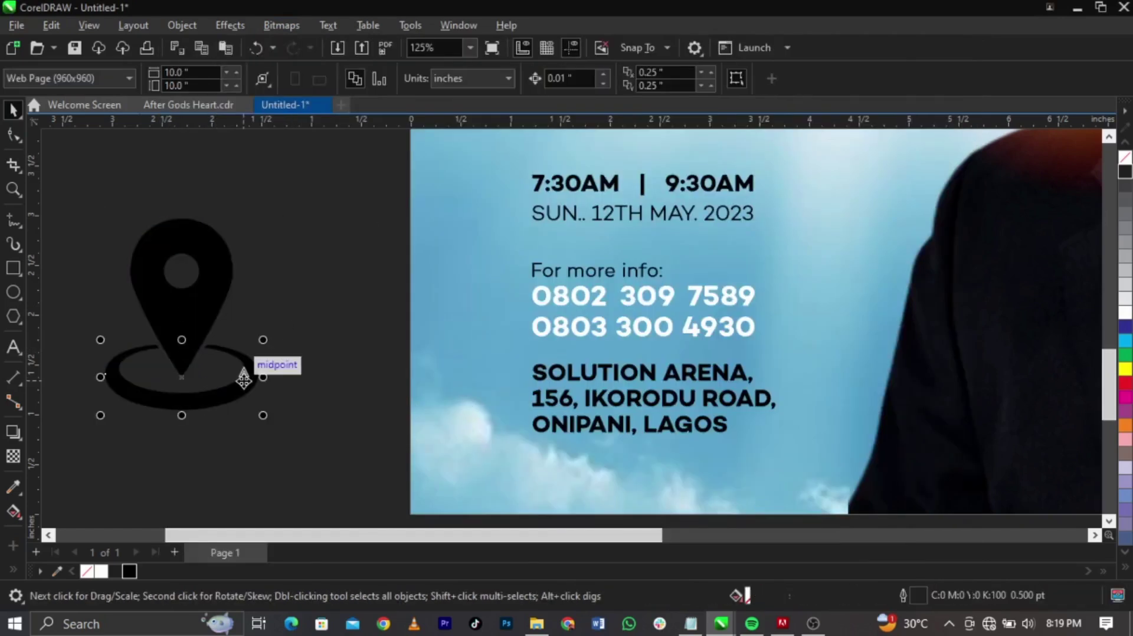
{"action": "key", "text": "Delete"}
Step: Shrink the traced location pin to a small icon directly beside the venue address and preview the whole flyer full screen
{"action": "left_click", "coordinate": [204, 327]}
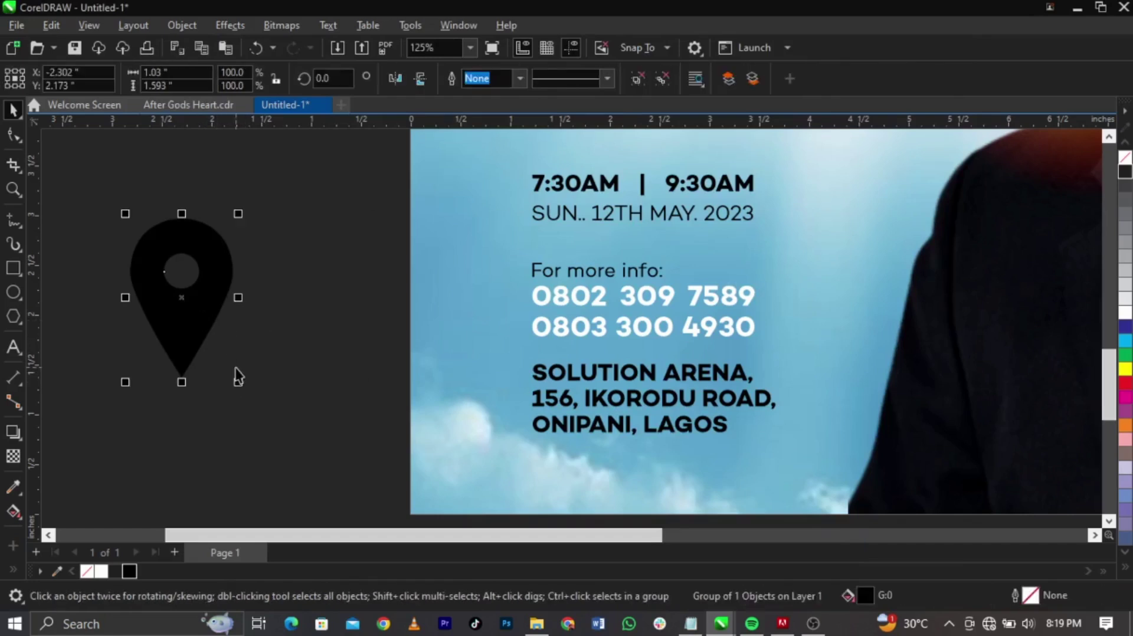
{"action": "left_click_drag", "start_coordinate": [238, 384], "coordinate": [511, 403]}
{"action": "left_click", "coordinate": [307, 379]}
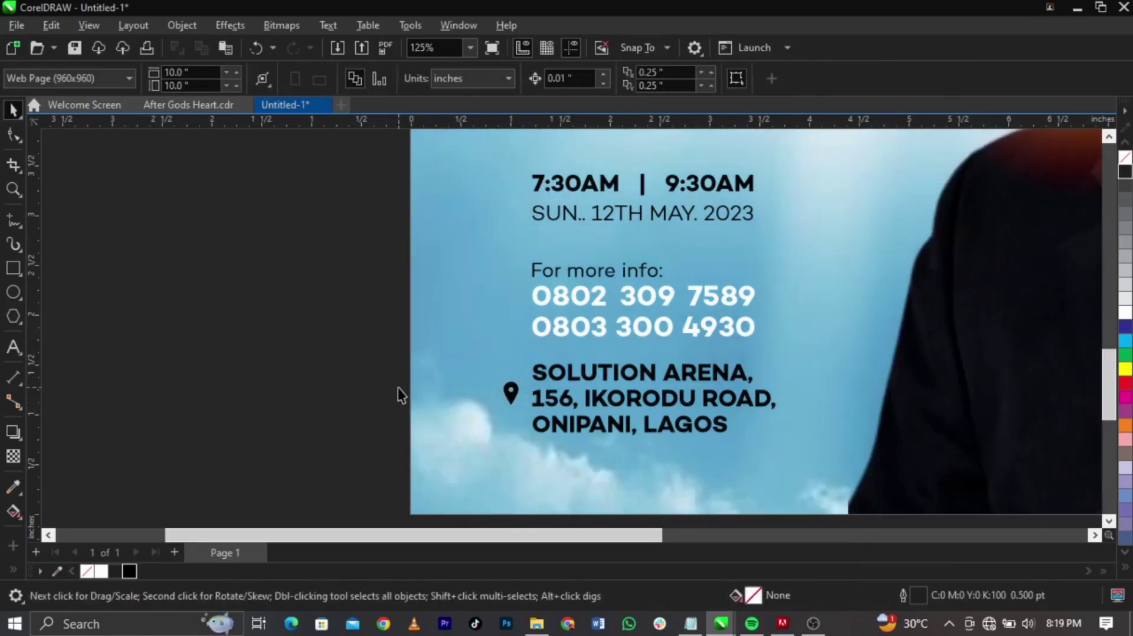
{"action": "key", "text": "shift+F4"}
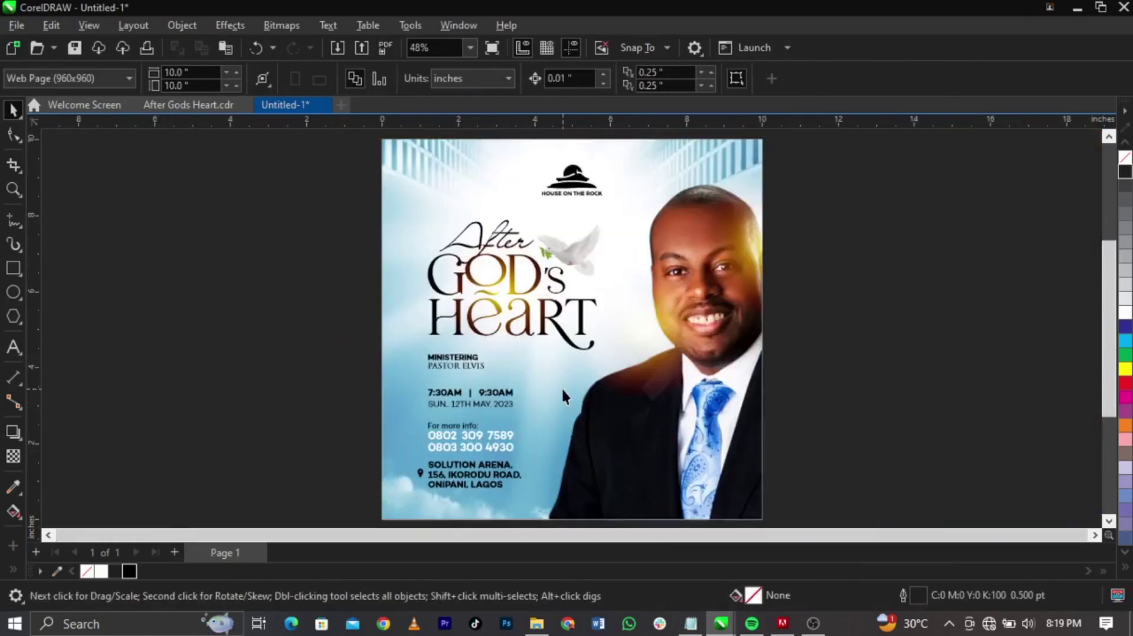
{"action": "key", "text": "F9"}
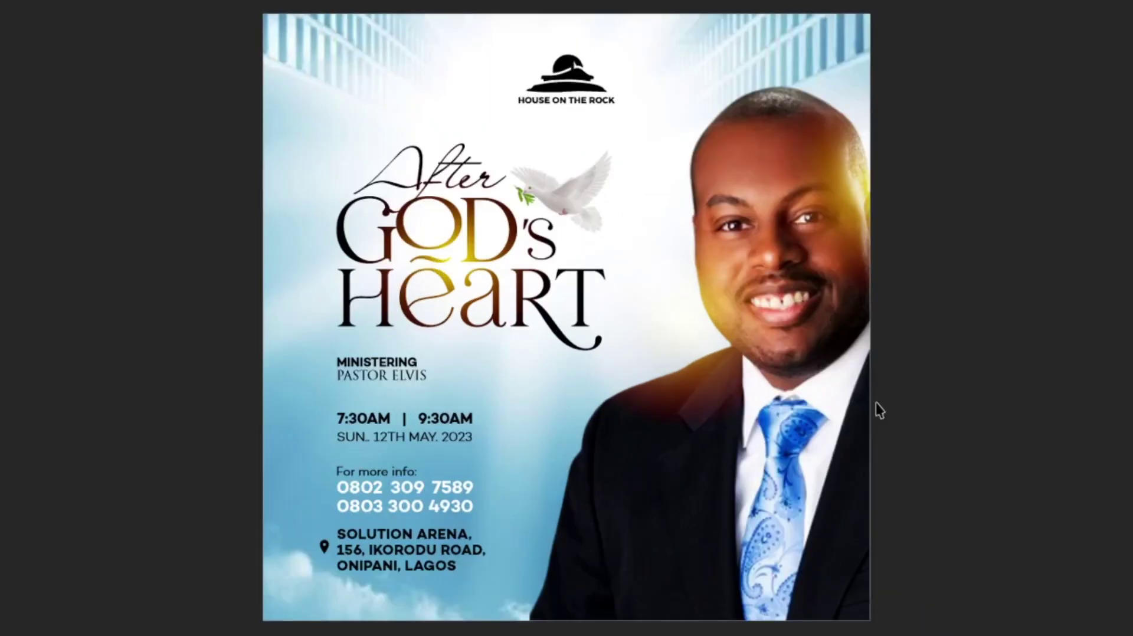